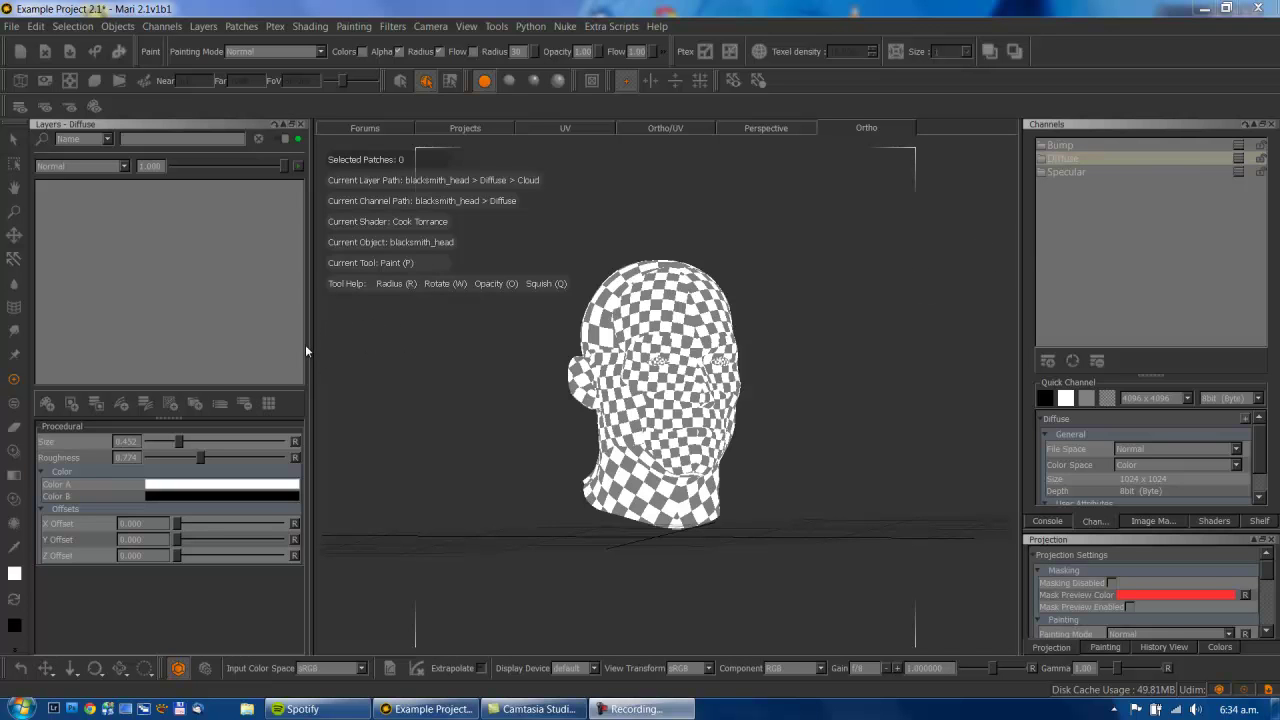
Step: Nudge the Layers palette splitter about 10 pixels right to widen the palette
{"action": "left_click_drag", "start_coordinate": [312, 342], "coordinate": [322, 343]}
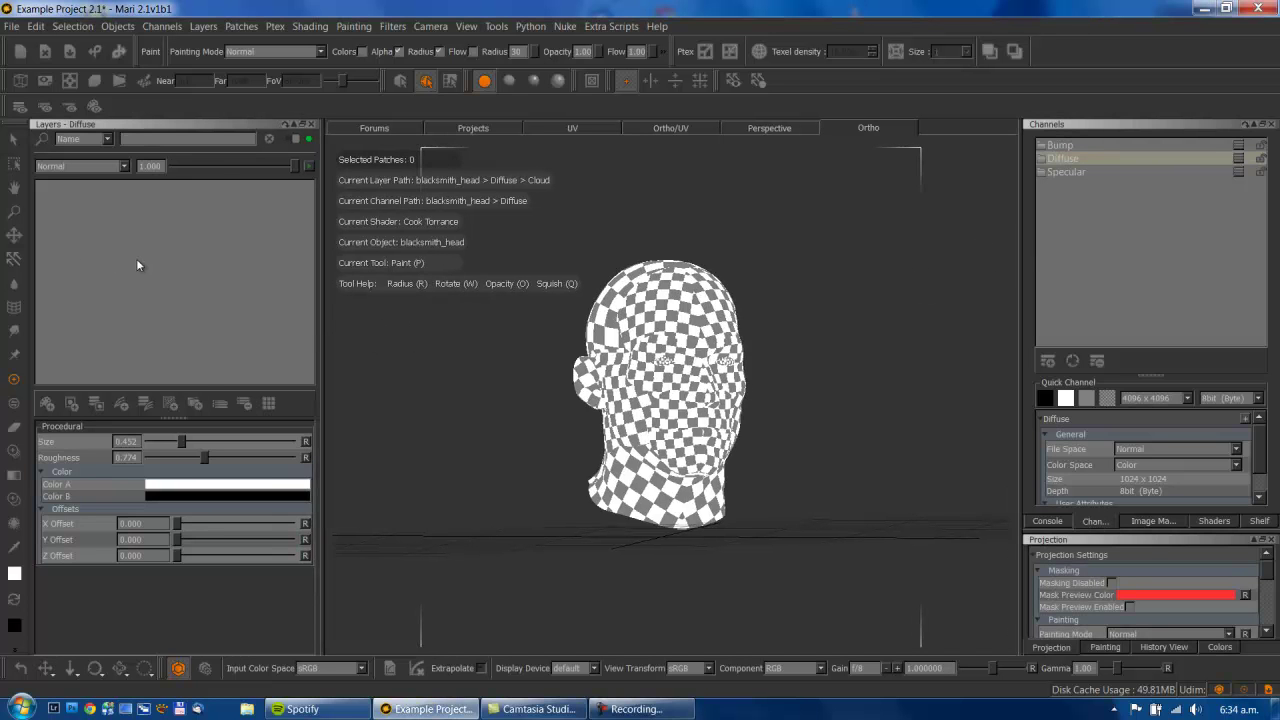
Step: Check the empty layer list's options, then browse the Add Procedural Layer menu to Procedural > Fractal > Cloud
{"action": "right_click", "coordinate": [126, 228]}
{"action": "left_click", "coordinate": [84, 194]}
{"action": "left_click", "coordinate": [169, 406]}
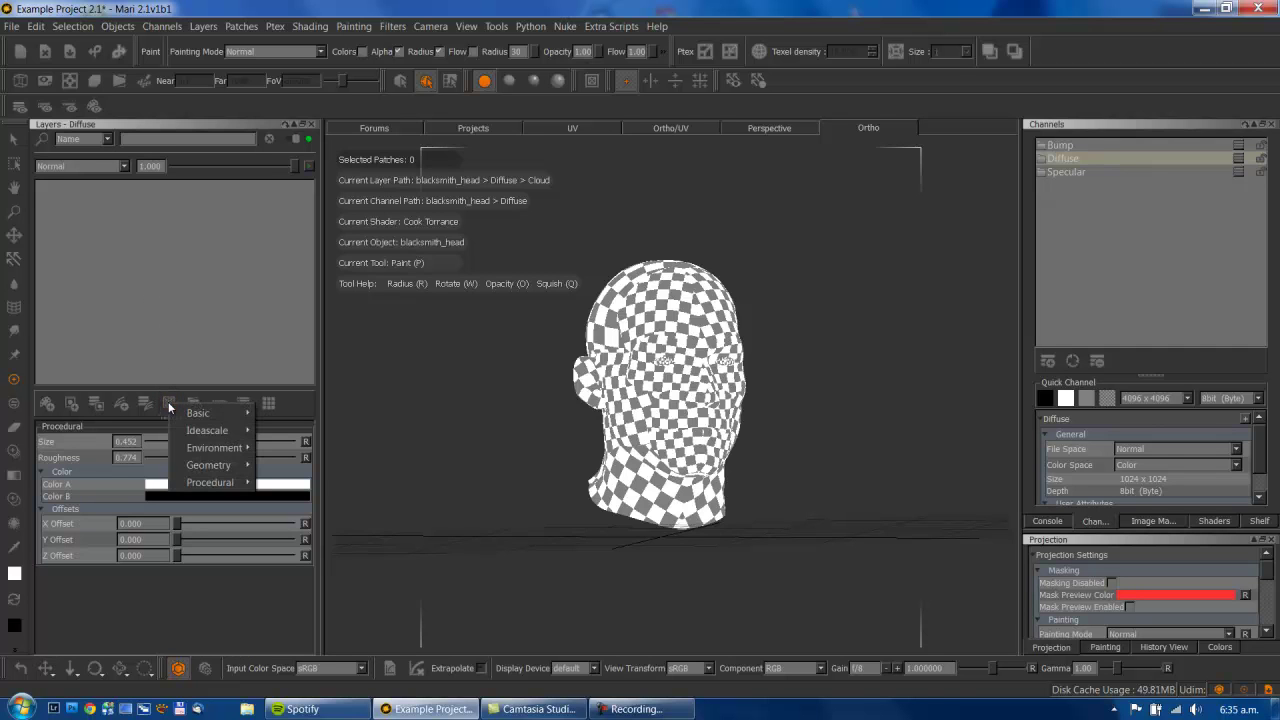
{"action": "mouse_move", "coordinate": [216, 411]}
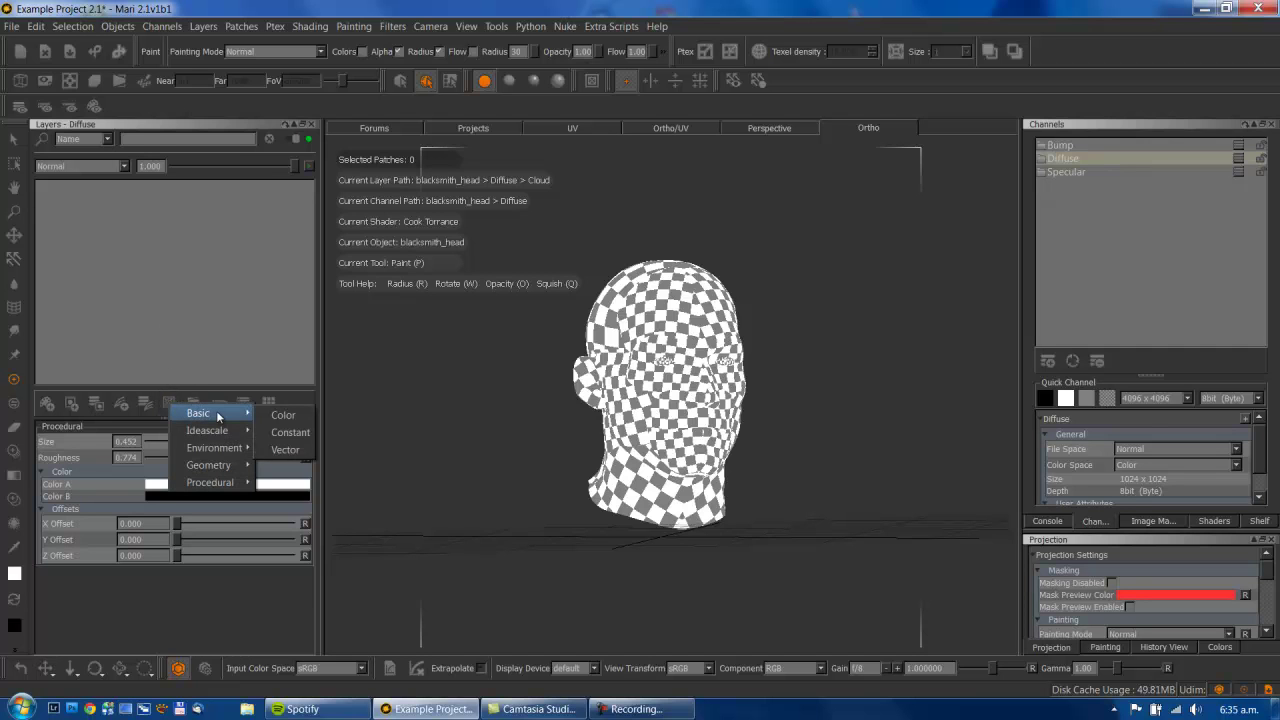
{"action": "mouse_move", "coordinate": [222, 484]}
{"action": "mouse_move", "coordinate": [280, 484]}
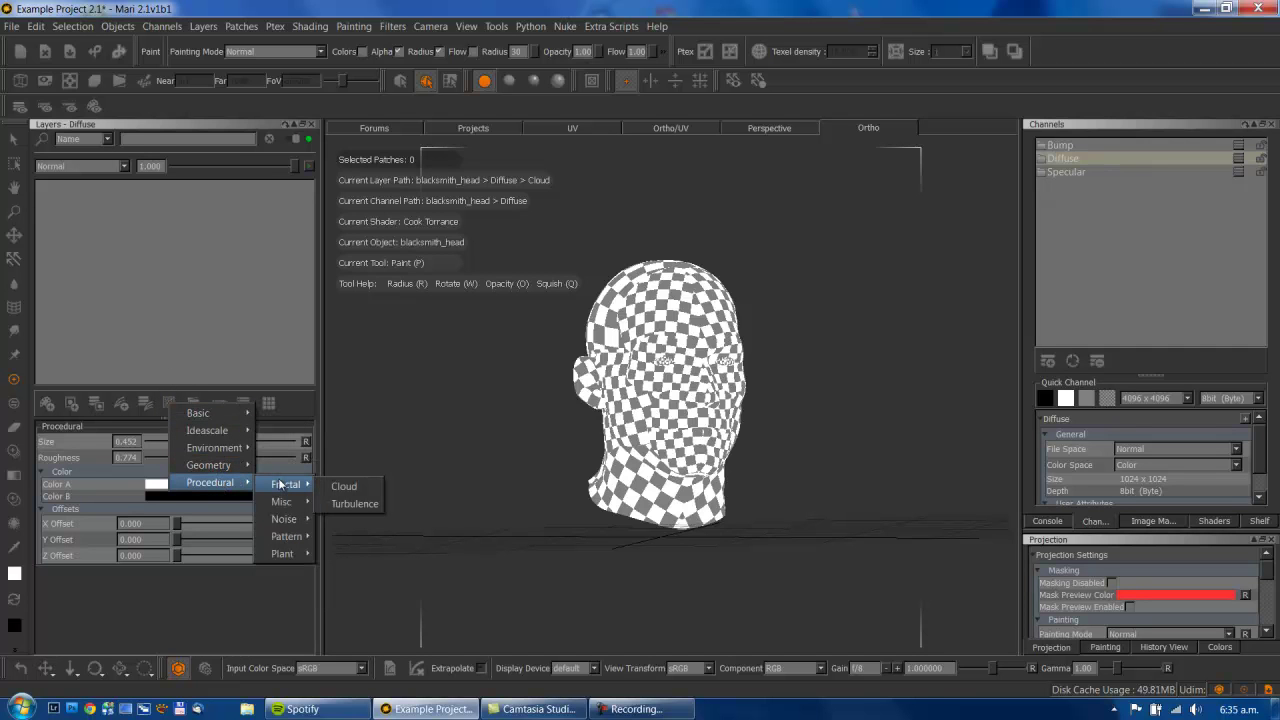
Step: Add the Cloud fractal layer, nudge its Size and select it
{"action": "left_click", "coordinate": [344, 487]}
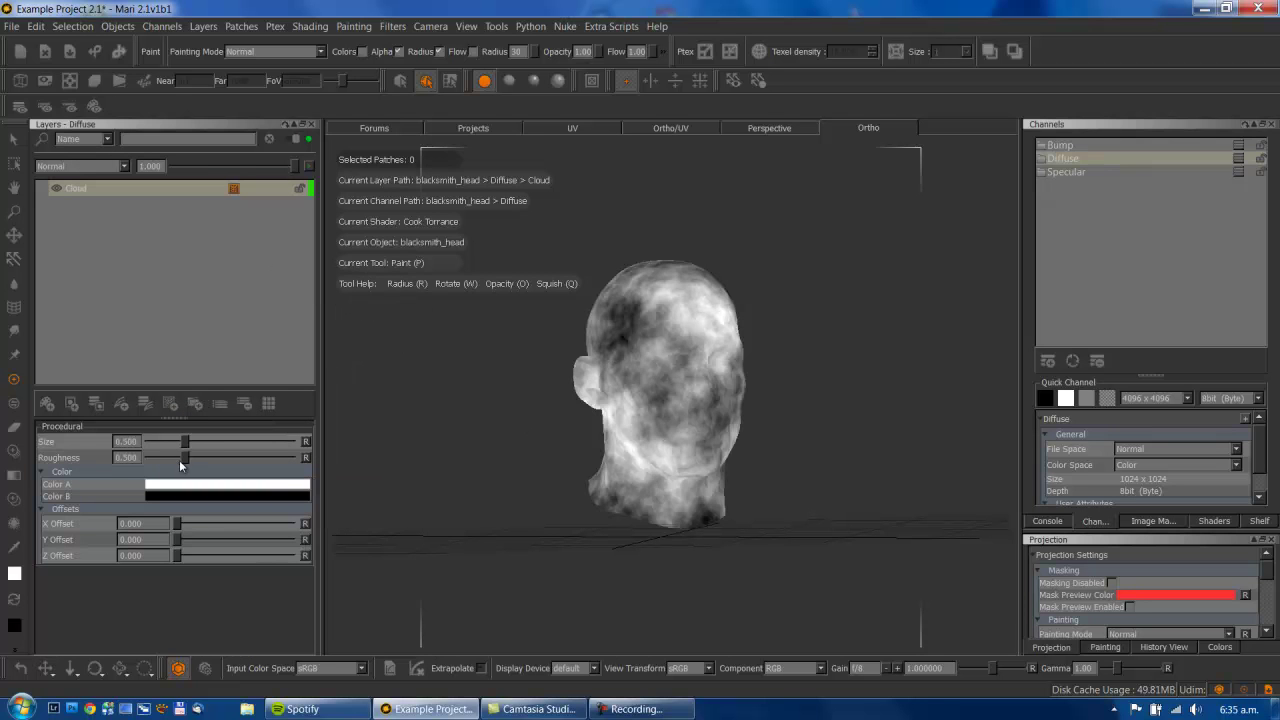
{"action": "mouse_move", "coordinate": [184, 438]}
{"action": "left_mouse_down"}
{"action": "mouse_move", "coordinate": [175, 461]}
{"action": "mouse_move", "coordinate": [198, 460]}
{"action": "mouse_move", "coordinate": [198, 441]}
{"action": "left_mouse_up"}
{"action": "left_click", "coordinate": [102, 189]}
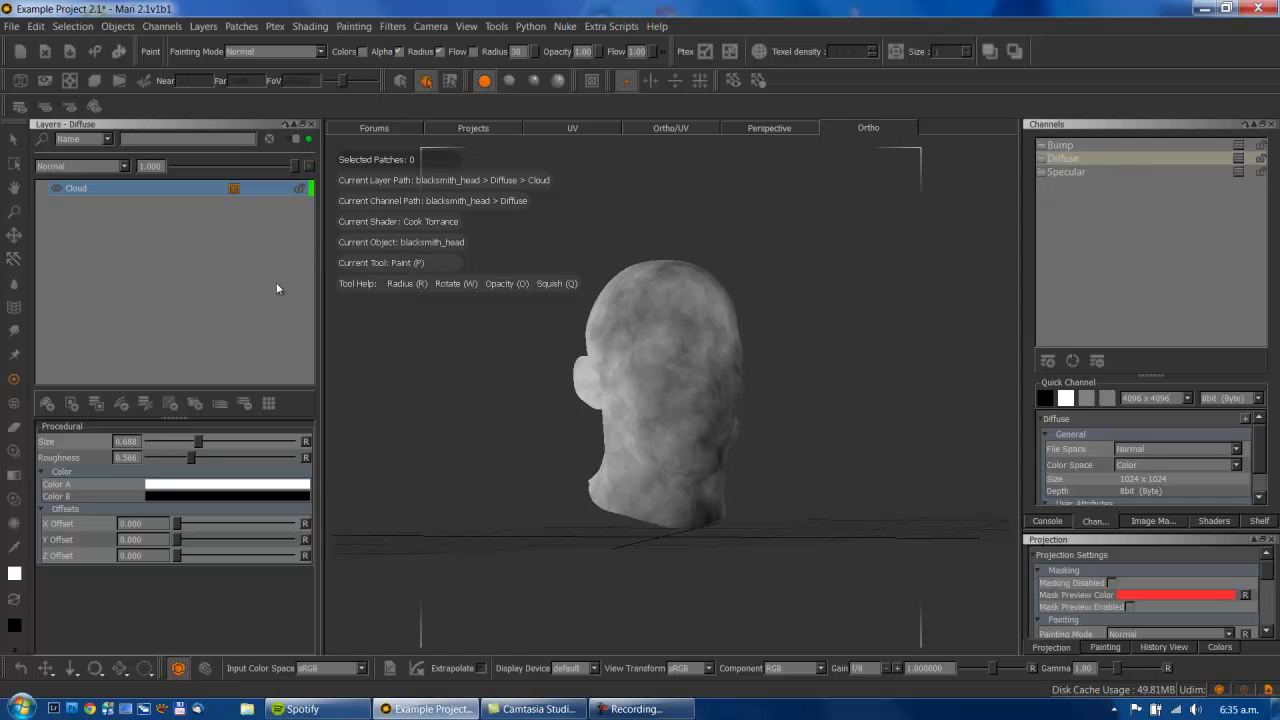
Step: Set the Cloud Size to 0.716 and Roughness to about 0.809
{"action": "left_click", "coordinate": [197, 440]}
{"action": "left_click_drag", "start_coordinate": [199, 444], "coordinate": [204, 443]}
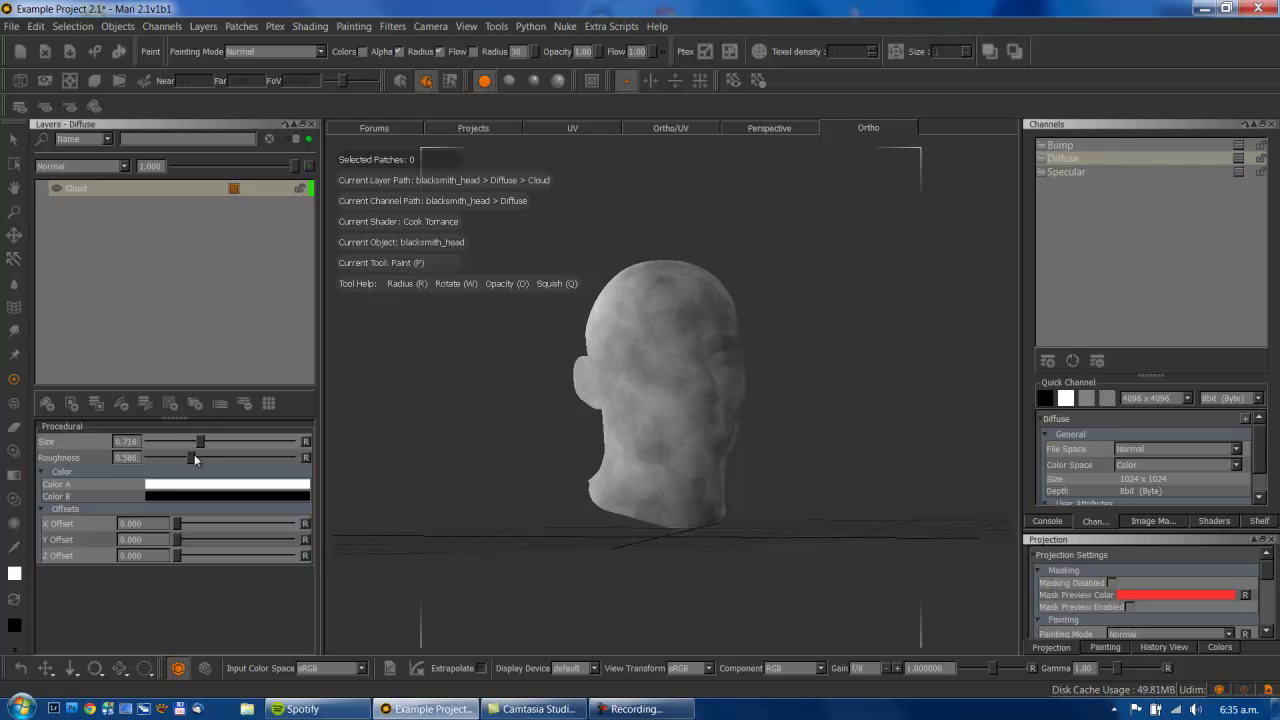
{"action": "left_click_drag", "start_coordinate": [186, 458], "coordinate": [206, 456]}
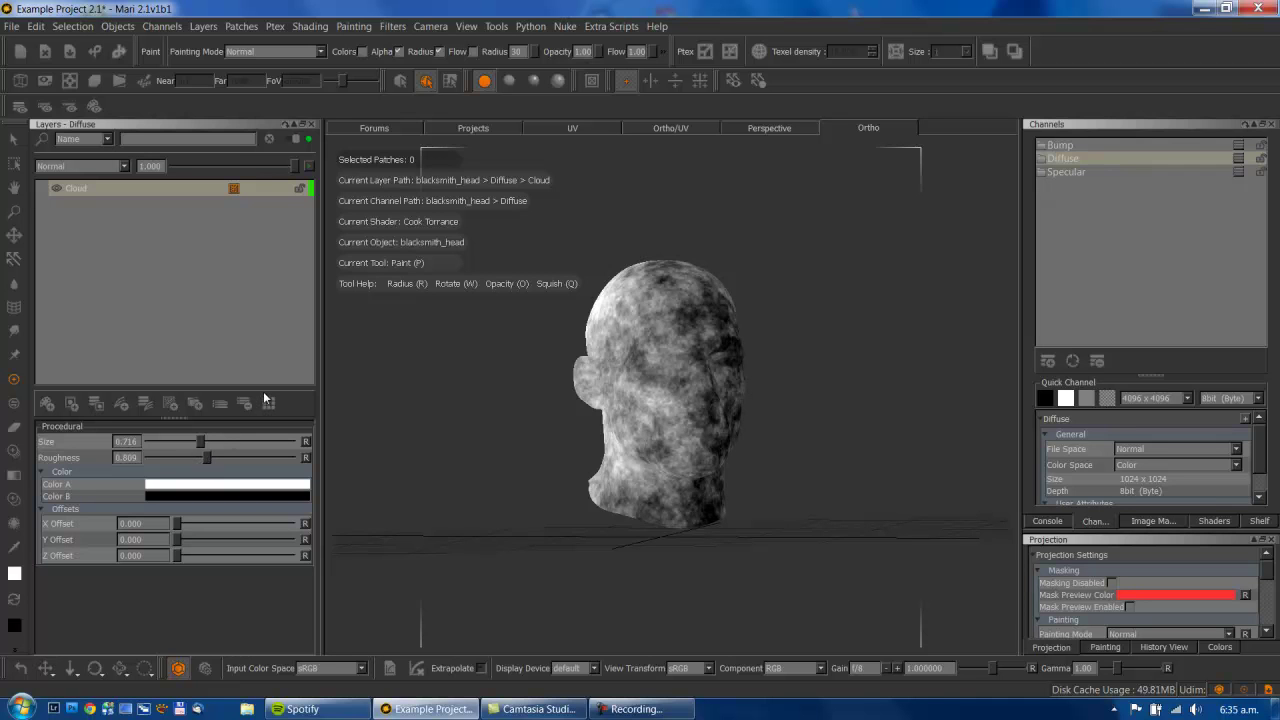
{"action": "left_click", "coordinate": [99, 192]}
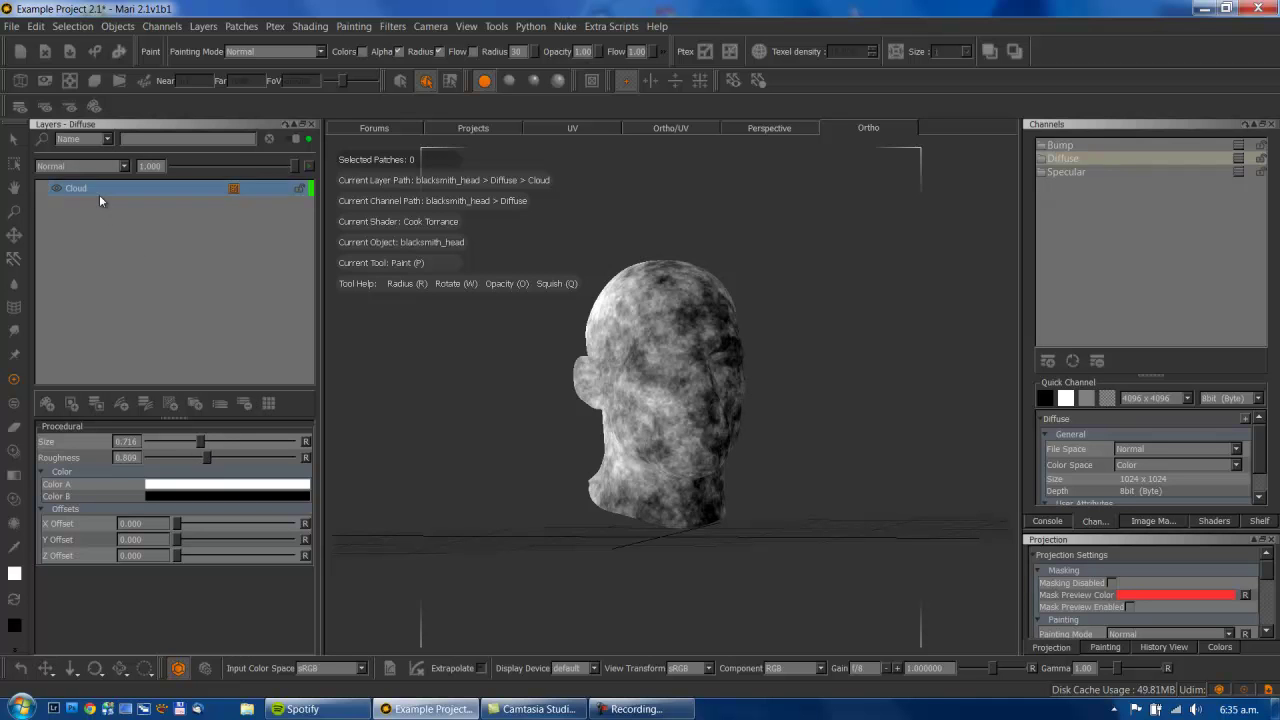
Step: Delete the Cloud layer from the Diffuse stack
{"action": "left_click", "coordinate": [244, 403]}
{"action": "right_click", "coordinate": [128, 233]}
{"action": "left_click", "coordinate": [94, 362]}
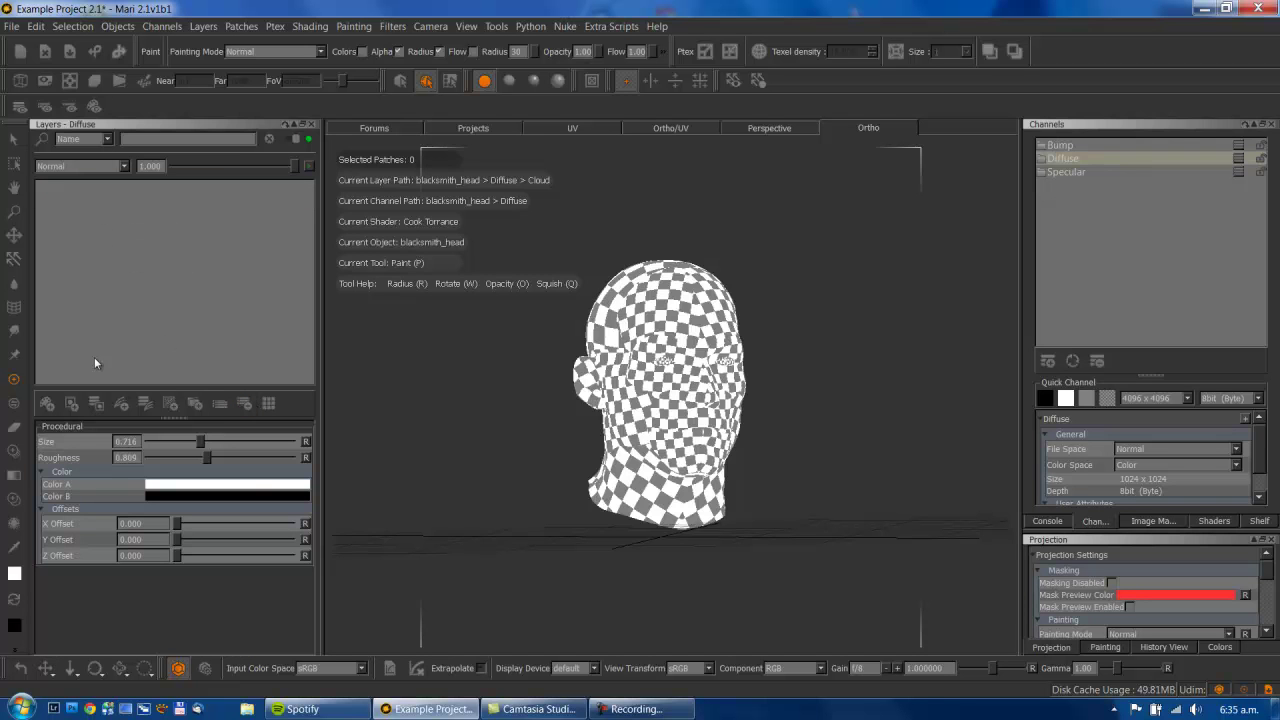
Step: Add an Ideascale > Proc > FBM noise layer to the head
{"action": "left_click", "coordinate": [168, 405]}
{"action": "mouse_move", "coordinate": [224, 420]}
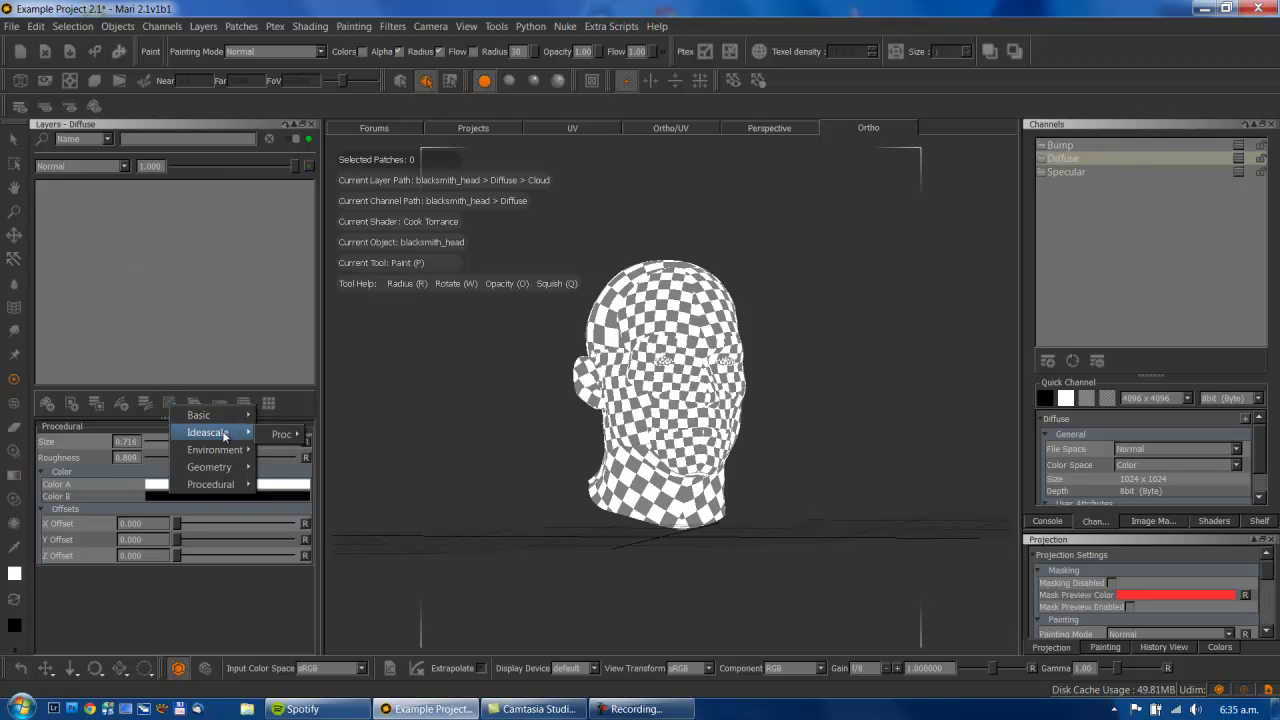
{"action": "mouse_move", "coordinate": [285, 432]}
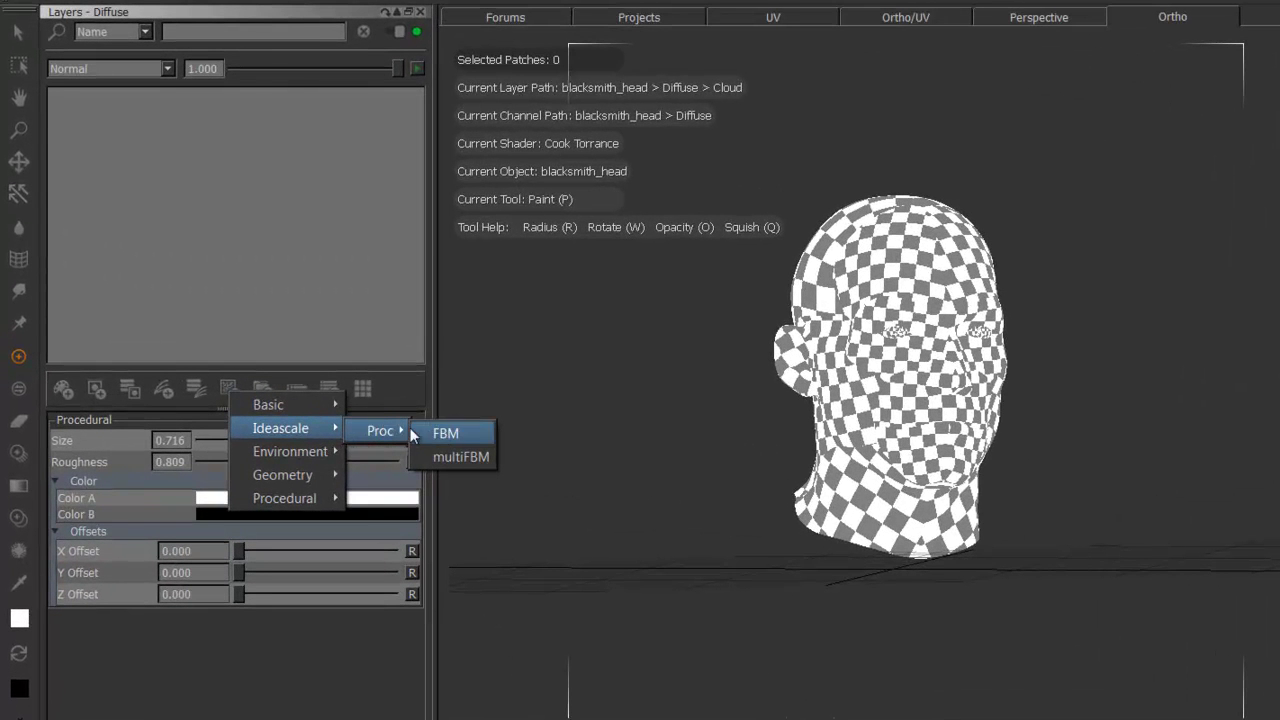
{"action": "mouse_move", "coordinate": [317, 494]}
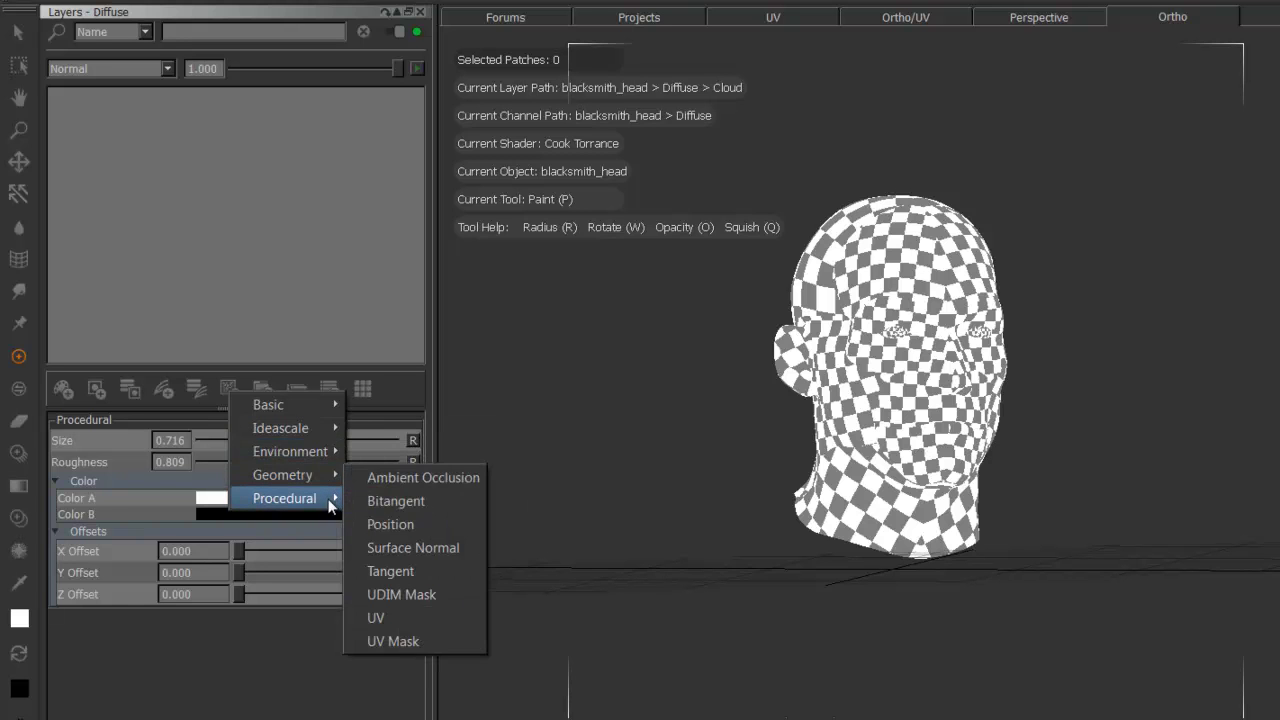
{"action": "mouse_move", "coordinate": [368, 498]}
{"action": "mouse_move", "coordinate": [310, 432]}
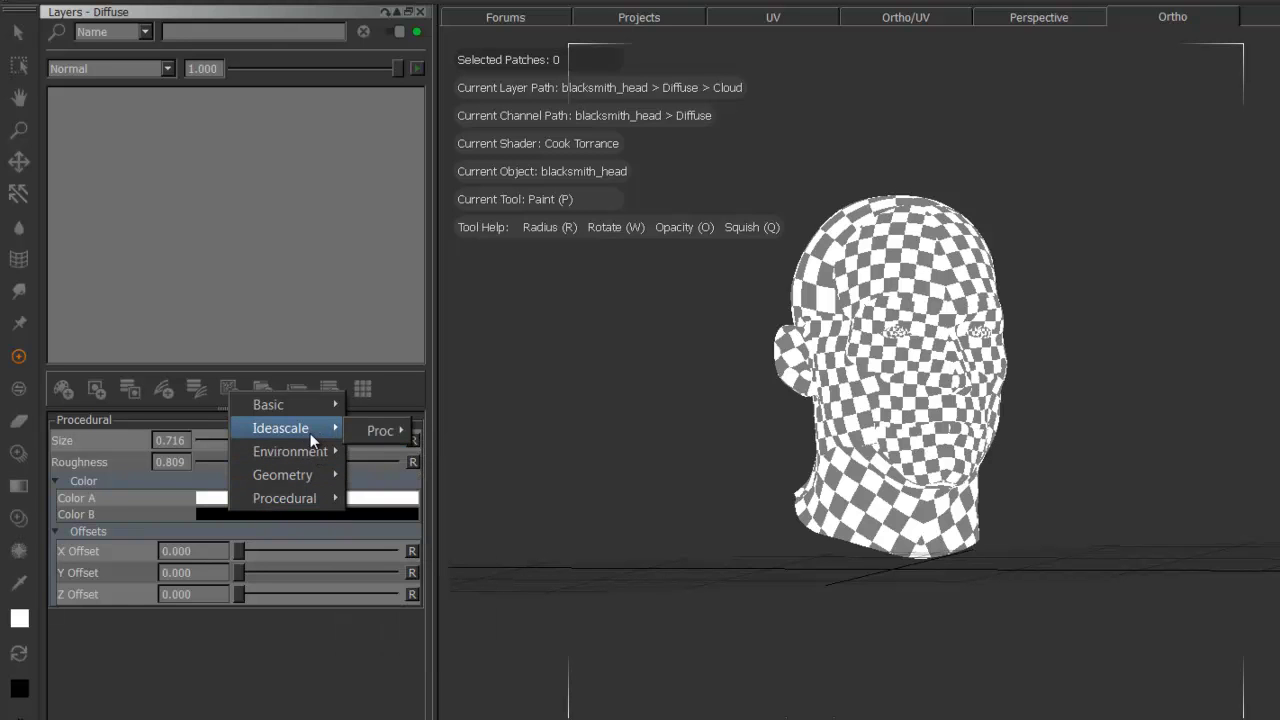
{"action": "mouse_move", "coordinate": [378, 436]}
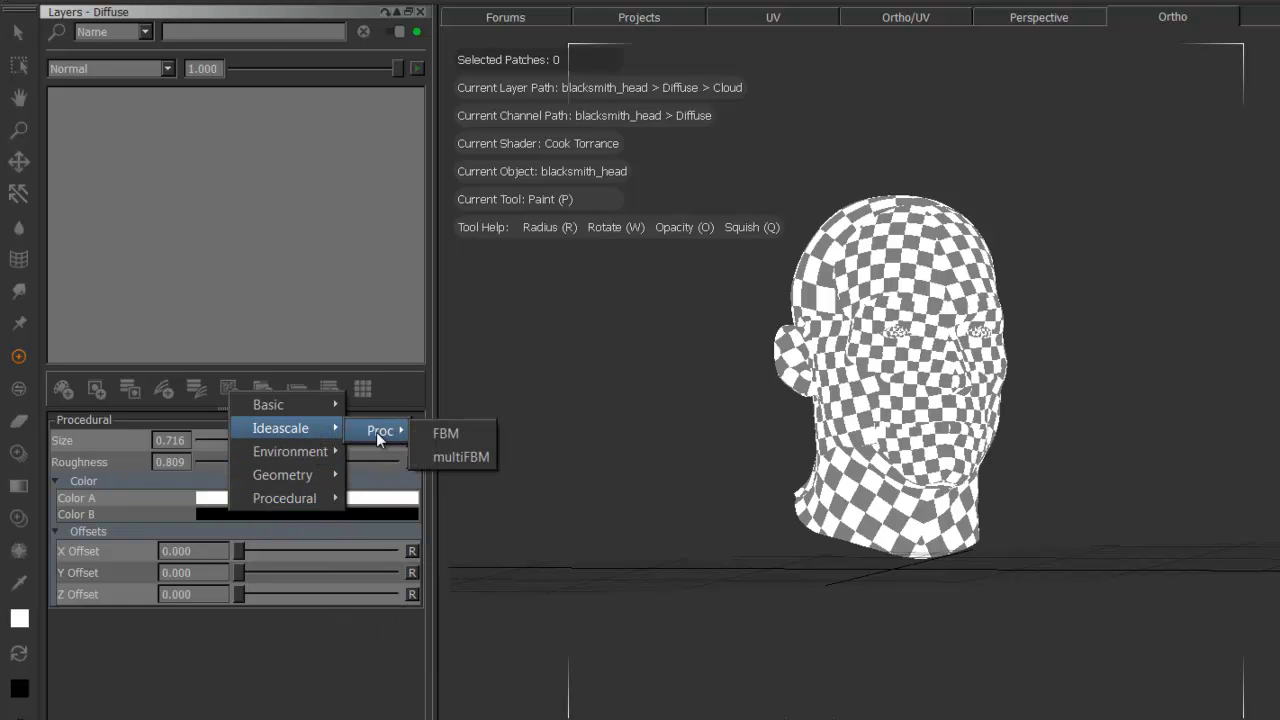
{"action": "left_click", "coordinate": [447, 435]}
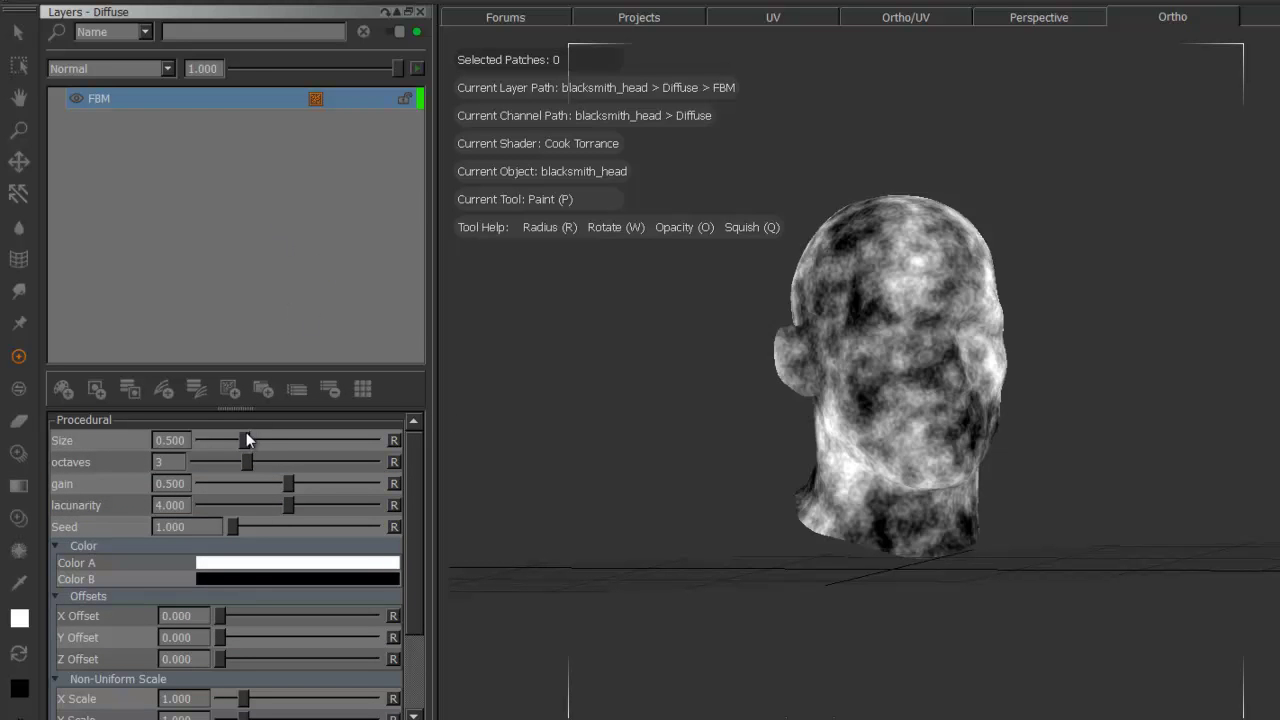
Step: Expand the FBM parameters and settle on Size 0.546 with 4 octaves after trying 6 and 5
{"action": "left_click_drag", "start_coordinate": [239, 406], "coordinate": [235, 359]}
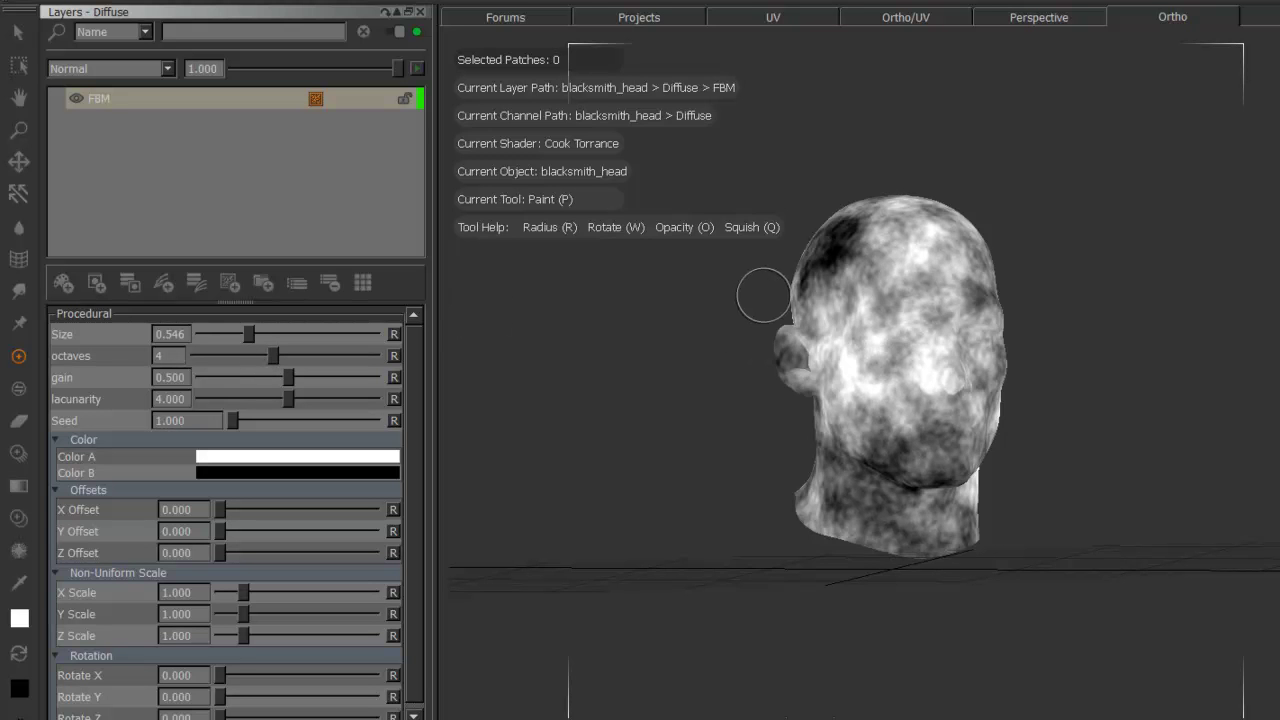
{"action": "scroll", "coordinate": [880, 340], "scroll_direction": "up", "scroll_amount": 5}
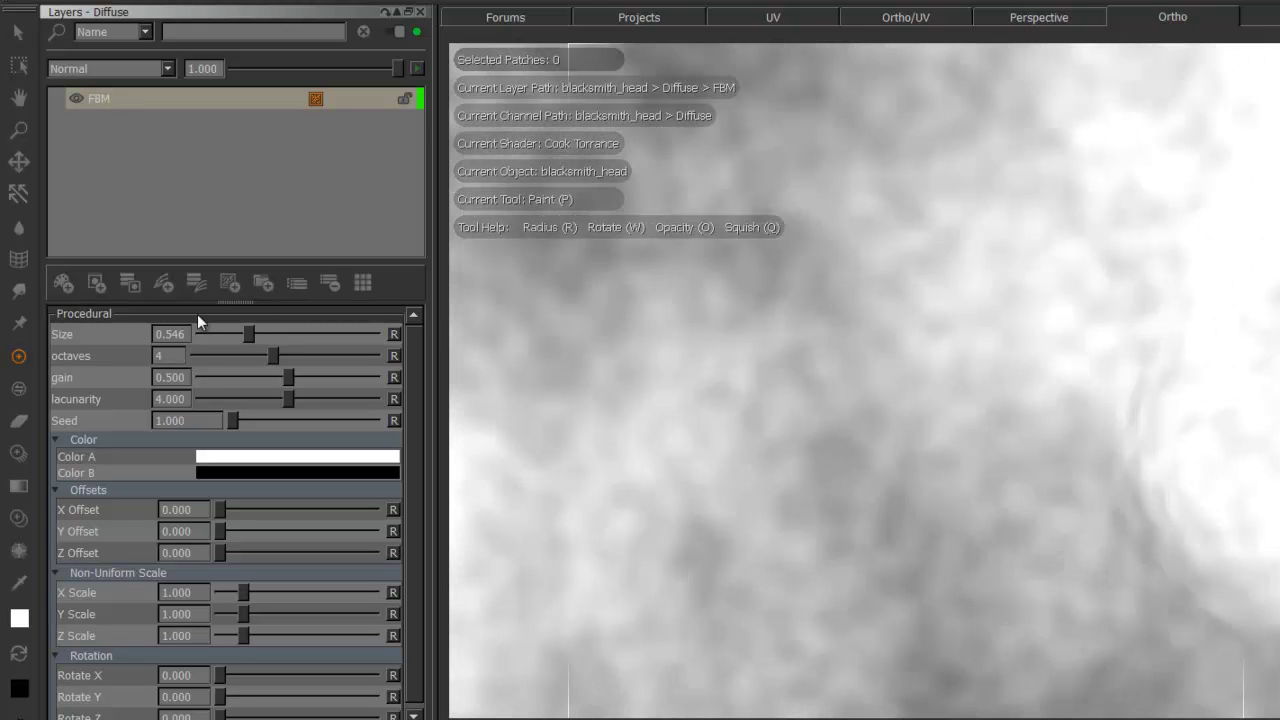
{"action": "mouse_move", "coordinate": [302, 357]}
{"action": "left_mouse_down"}
{"action": "mouse_move", "coordinate": [324, 356]}
{"action": "mouse_move", "coordinate": [257, 376]}
{"action": "mouse_move", "coordinate": [304, 373]}
{"action": "left_mouse_up"}
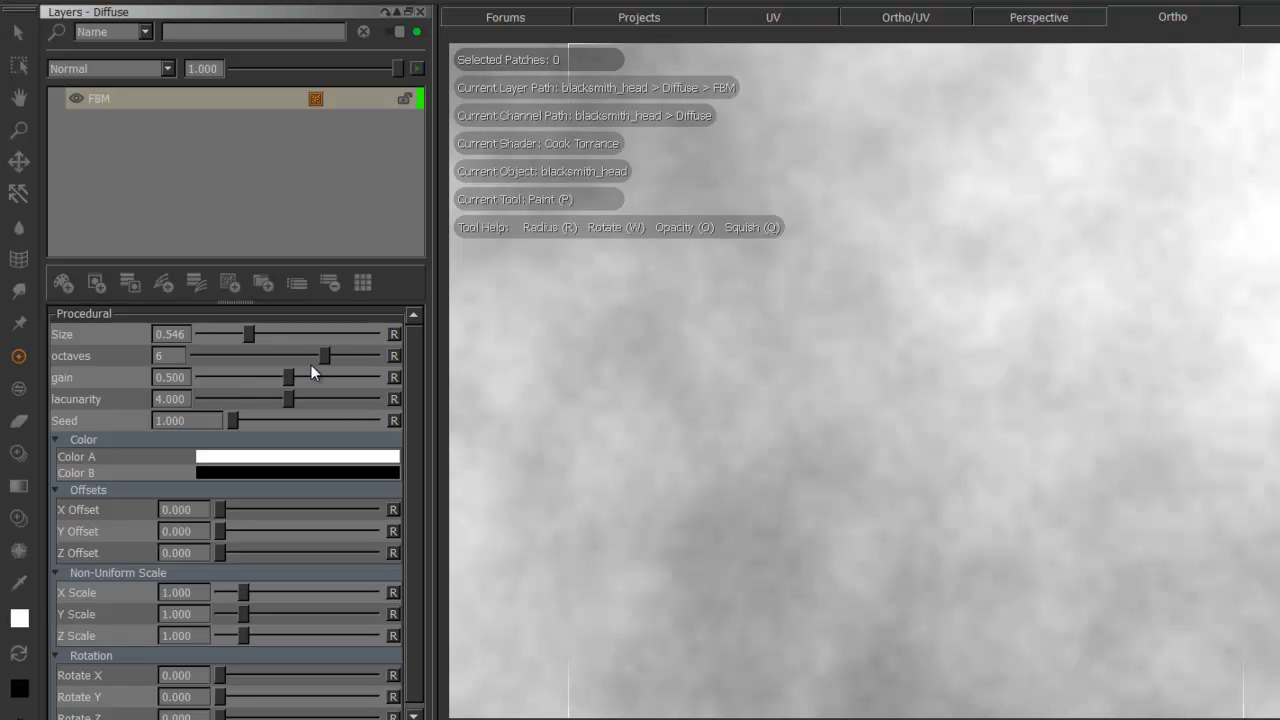
{"action": "mouse_move", "coordinate": [309, 363]}
{"action": "left_mouse_down"}
{"action": "mouse_move", "coordinate": [319, 359]}
{"action": "mouse_move", "coordinate": [256, 363]}
{"action": "mouse_move", "coordinate": [300, 362]}
{"action": "left_mouse_up"}
{"action": "right_click_drag", "start_coordinate": [822, 374], "coordinate": [814, 395], "text": "alt"}
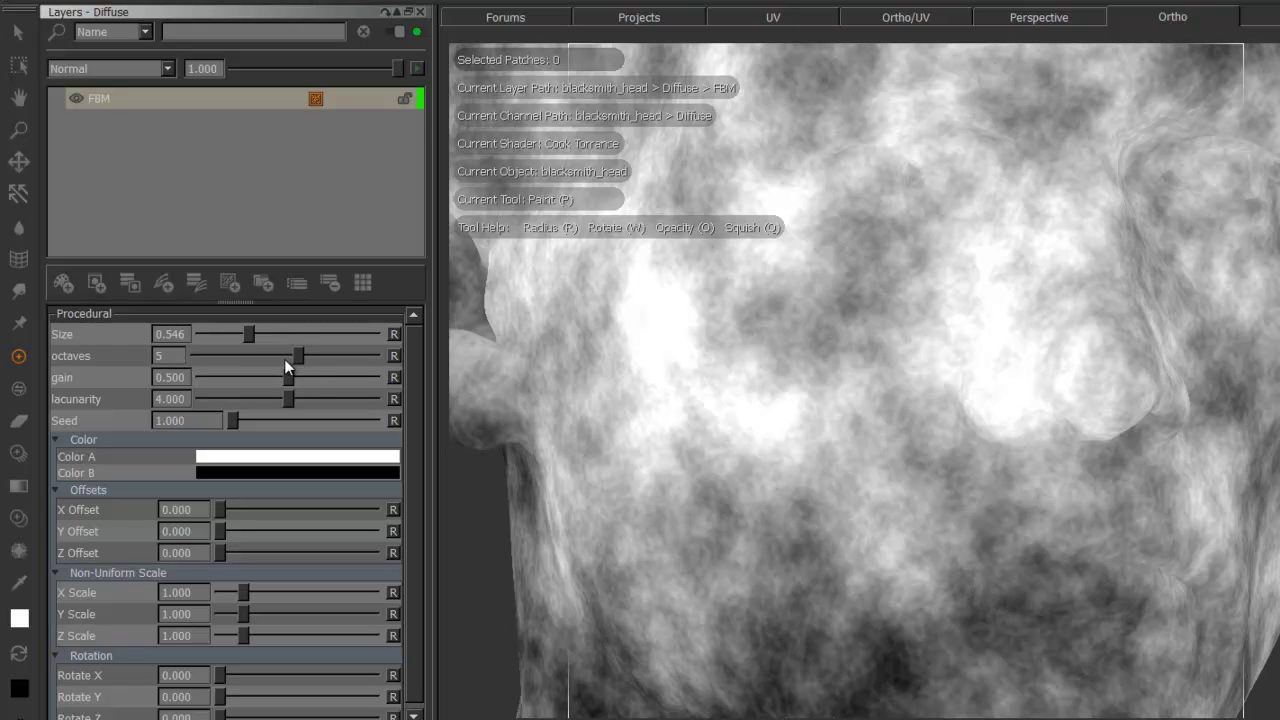
{"action": "left_click_drag", "start_coordinate": [267, 368], "coordinate": [271, 366]}
{"action": "right_click_drag", "start_coordinate": [996, 420], "coordinate": [923, 343], "text": "alt"}
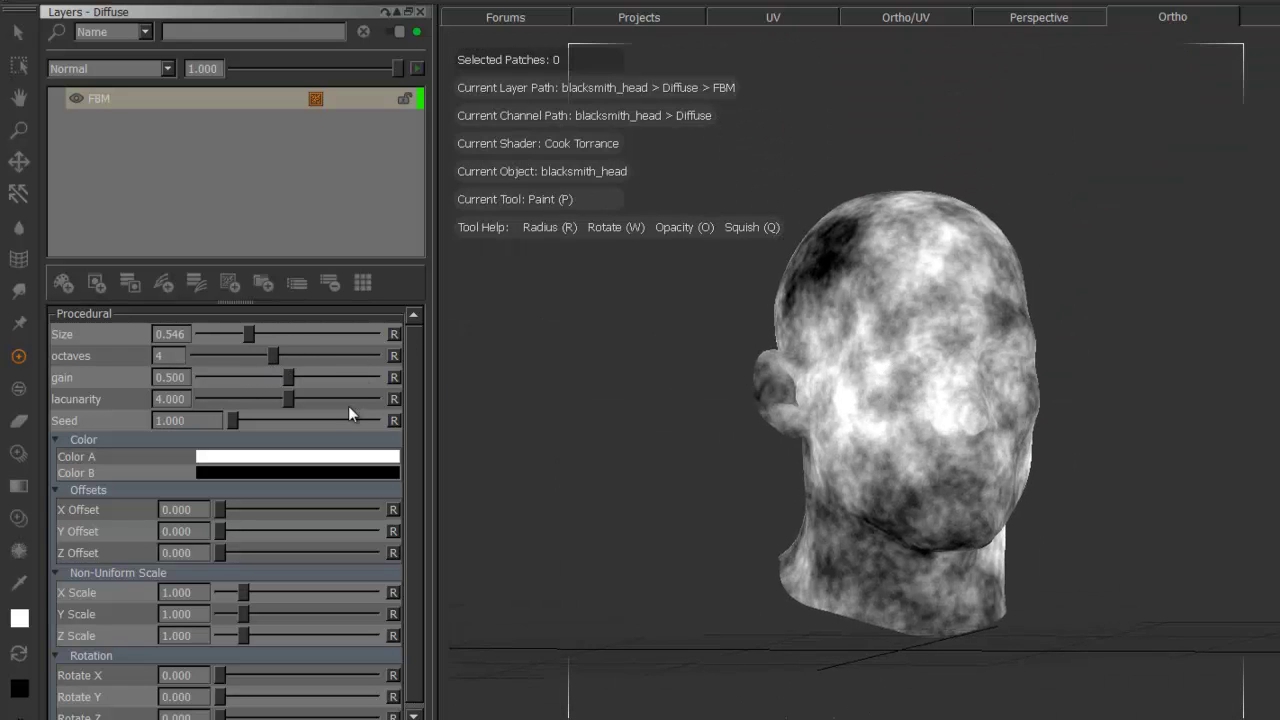
Step: Raise FBM gain to 0.722 and stretch the noise along X to X Scale 2.256
{"action": "left_click_drag", "start_coordinate": [289, 375], "coordinate": [328, 396]}
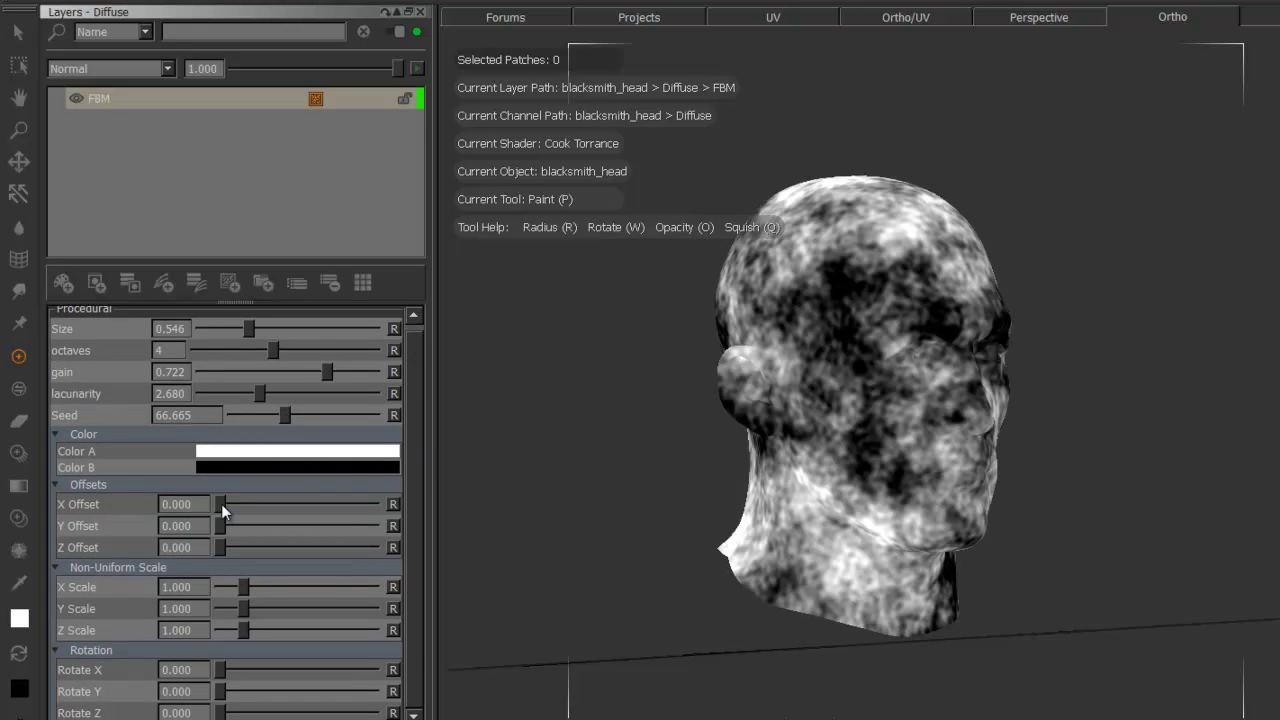
{"action": "mouse_move", "coordinate": [220, 503]}
{"action": "left_mouse_down"}
{"action": "mouse_move", "coordinate": [285, 505]}
{"action": "mouse_move", "coordinate": [216, 505]}
{"action": "left_mouse_up"}
{"action": "left_click_drag", "start_coordinate": [242, 587], "coordinate": [267, 602]}
{"action": "left_click_drag", "start_coordinate": [479, 535], "coordinate": [600, 500], "text": "alt"}
{"action": "mouse_move", "coordinate": [283, 587]}
{"action": "left_mouse_down"}
{"action": "mouse_move", "coordinate": [237, 591]}
{"action": "mouse_move", "coordinate": [260, 588]}
{"action": "left_mouse_up"}
{"action": "left_click_drag", "start_coordinate": [640, 470], "coordinate": [693, 468], "text": "alt"}
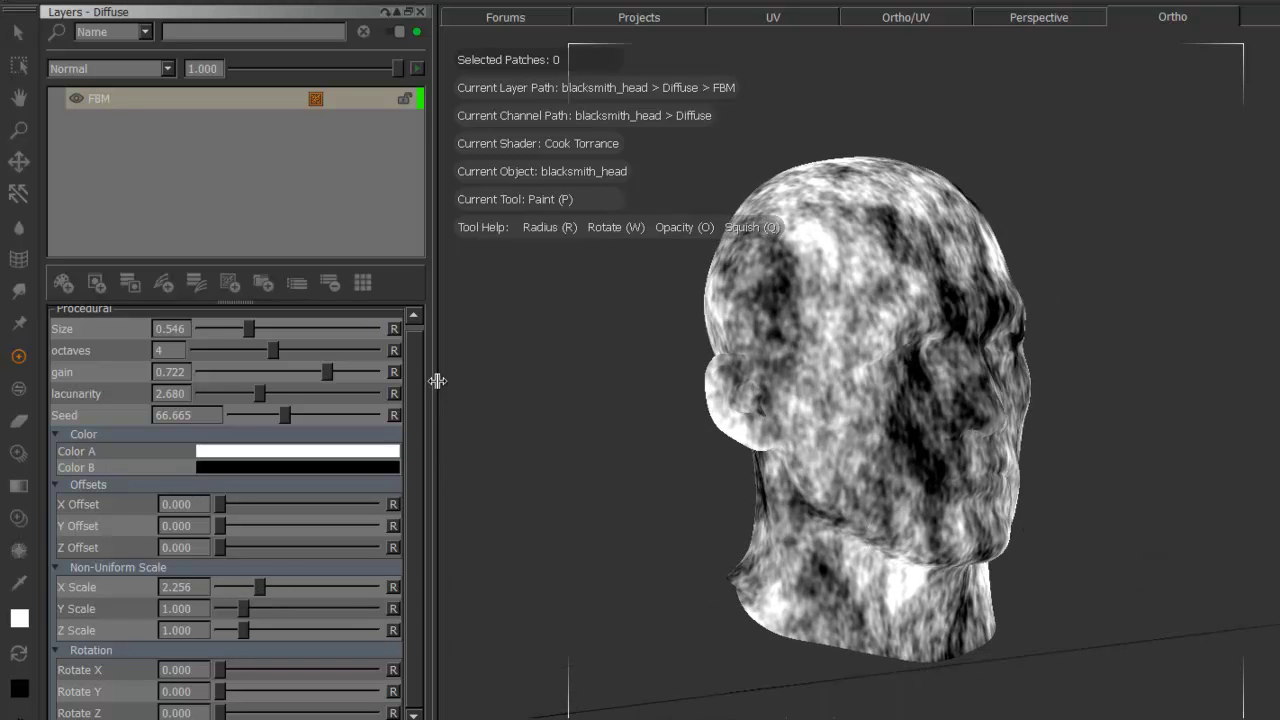
Step: Fine-tune the Layers panel width slightly
{"action": "left_click_drag", "start_coordinate": [437, 380], "coordinate": [446, 376]}
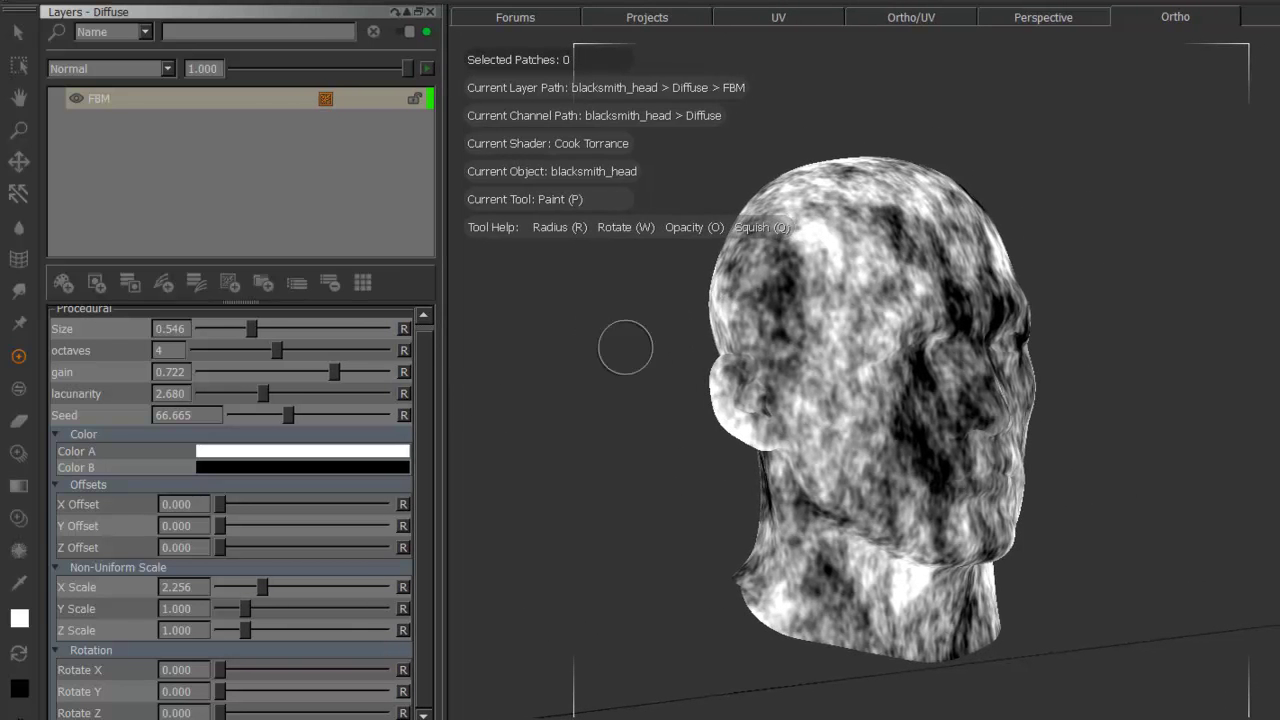
{"action": "left_click_drag", "start_coordinate": [446, 291], "coordinate": [451, 289]}
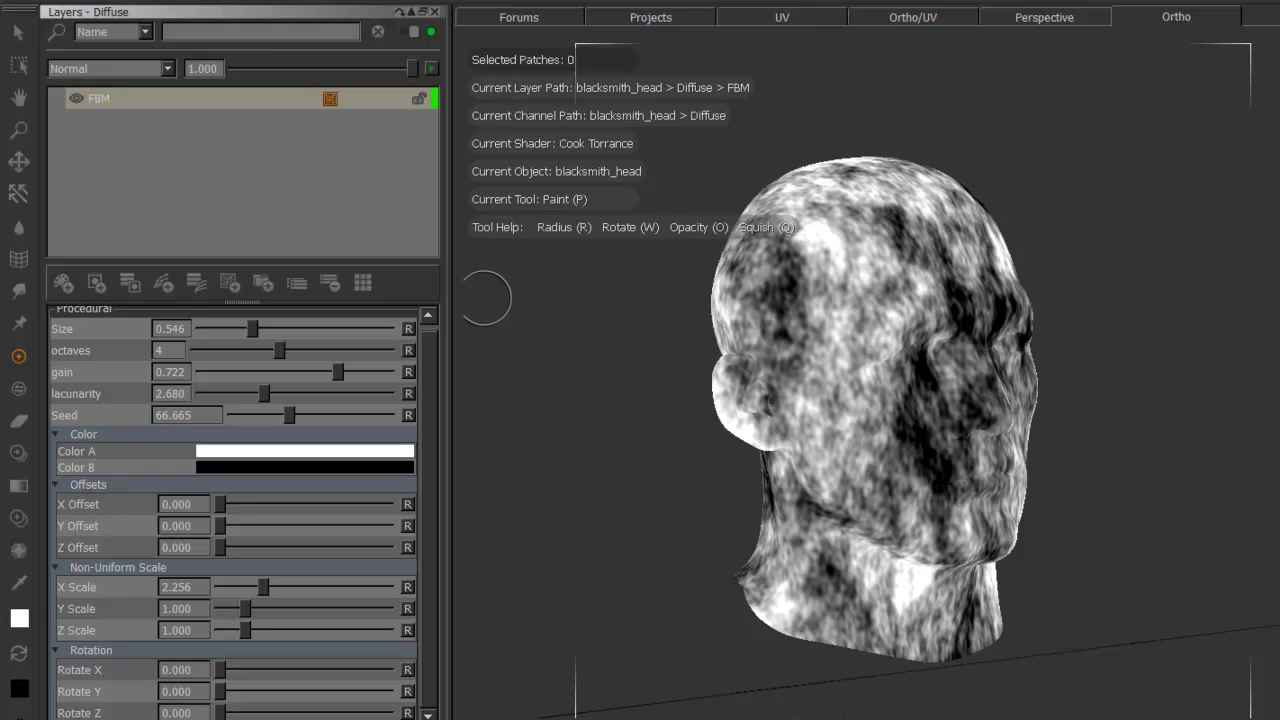
{"action": "left_click_drag", "start_coordinate": [446, 272], "coordinate": [441, 274]}
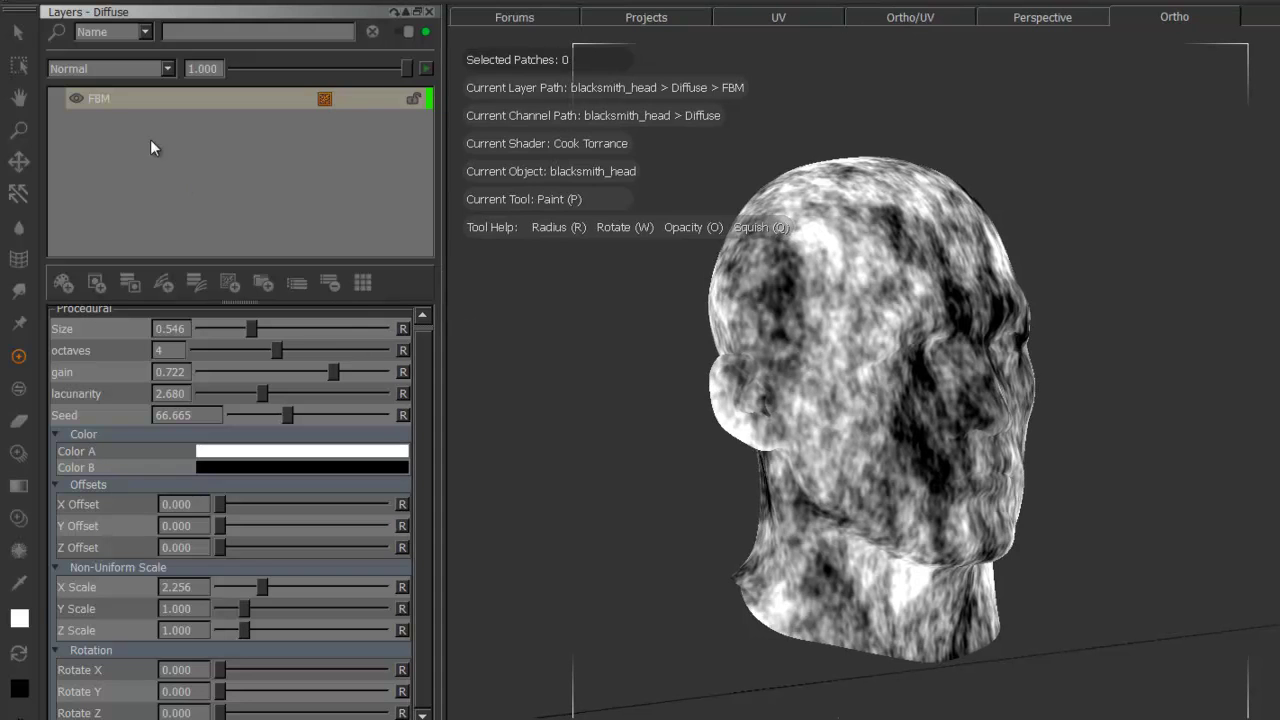
Step: Select the FBM layer and add a multiFBM procedural layer above it
{"action": "left_click", "coordinate": [134, 112]}
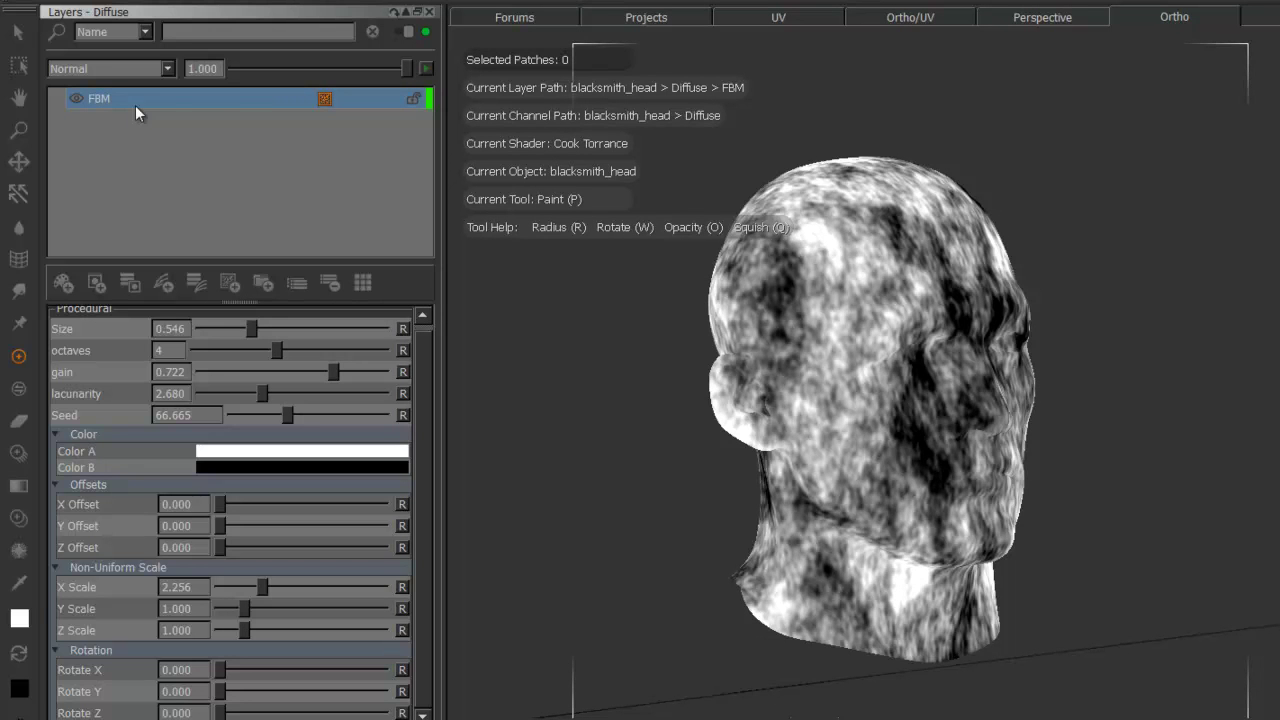
{"action": "left_click", "coordinate": [226, 290]}
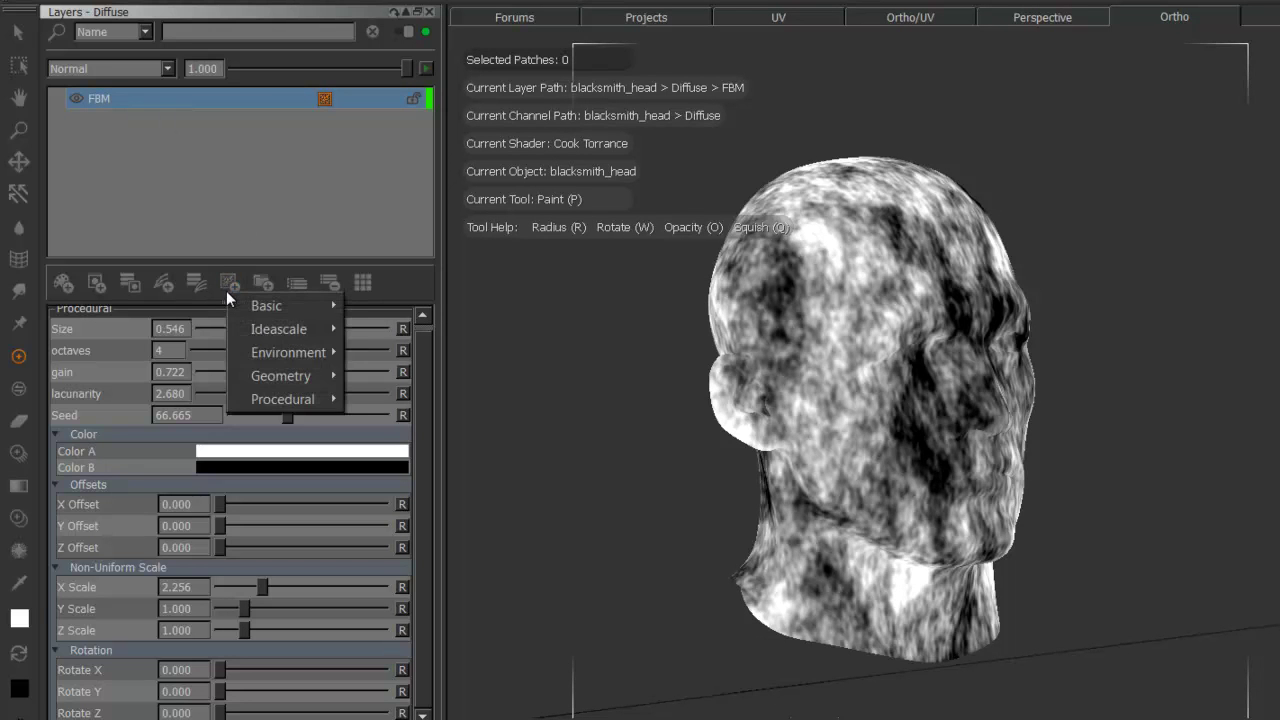
{"action": "mouse_move", "coordinate": [300, 305]}
{"action": "mouse_move", "coordinate": [285, 329]}
{"action": "mouse_move", "coordinate": [375, 331]}
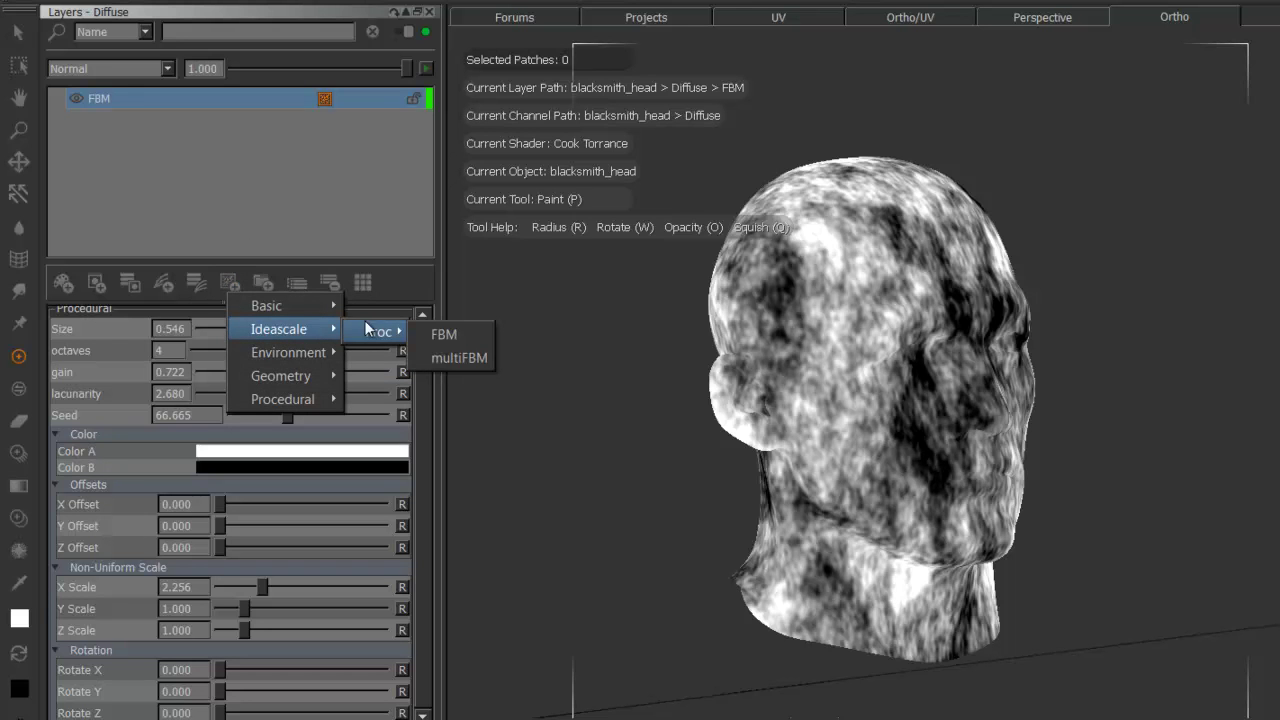
{"action": "left_click", "coordinate": [459, 358]}
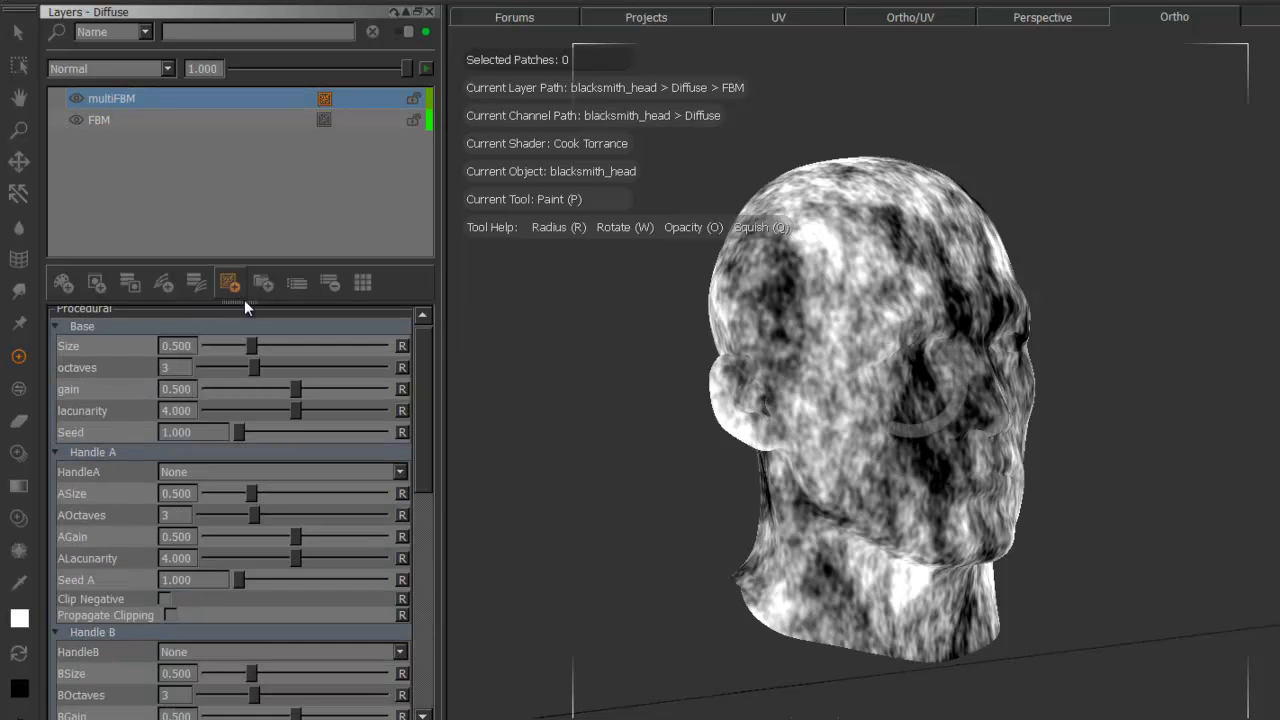
Step: Set multiFBM Base Size to 0.561 and enlarge the Procedural panel by raising its splitter
{"action": "left_click_drag", "start_coordinate": [232, 304], "coordinate": [254, 284]}
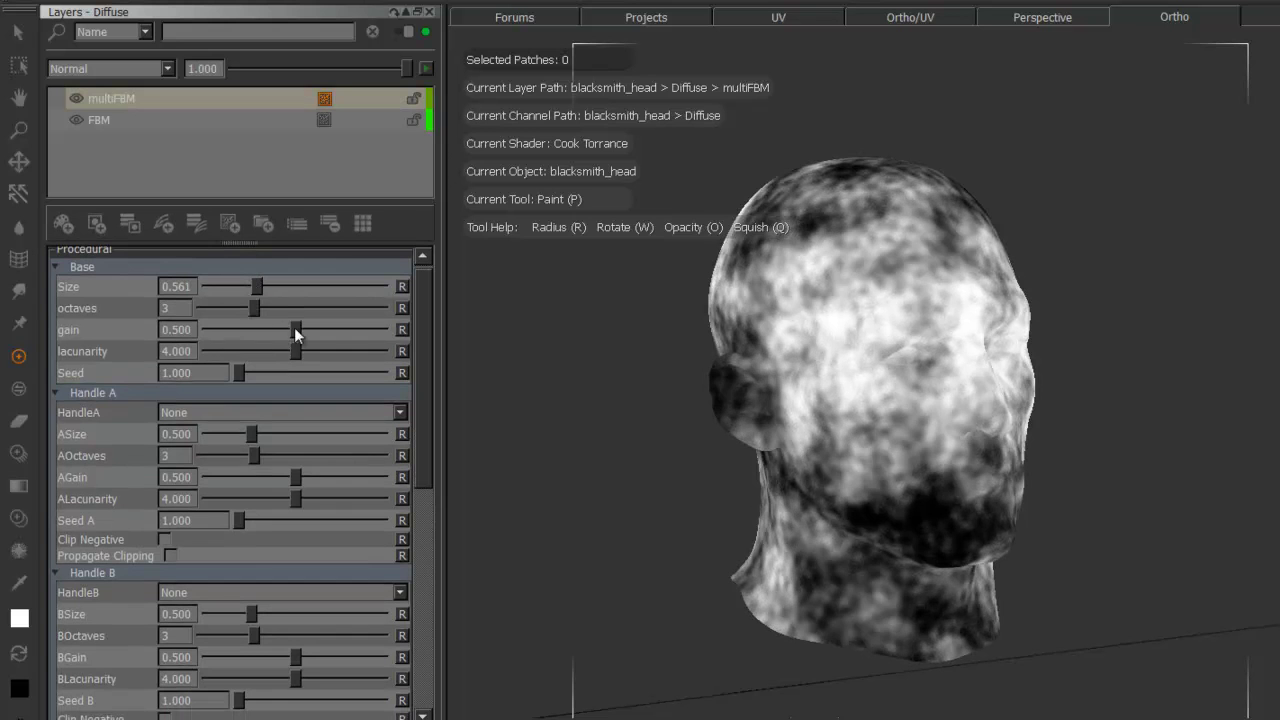
{"action": "left_click_drag", "start_coordinate": [418, 302], "coordinate": [422, 343]}
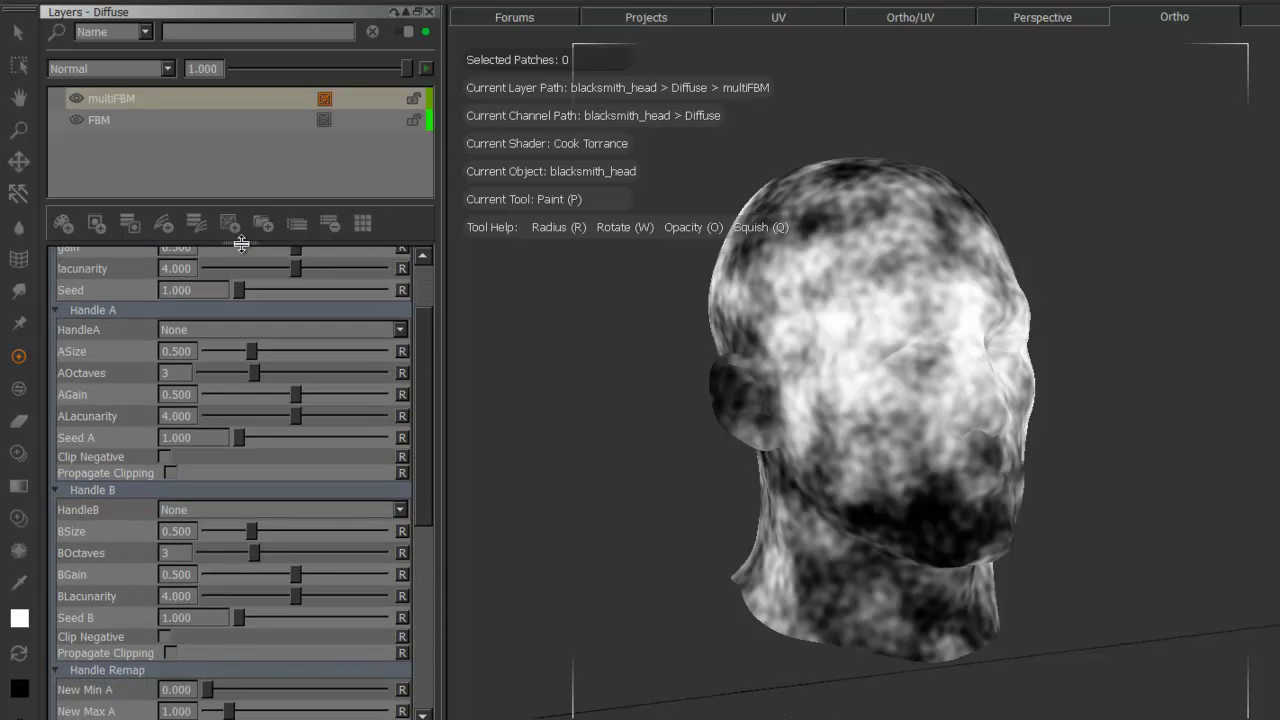
{"action": "left_click_drag", "start_coordinate": [241, 239], "coordinate": [242, 162]}
{"action": "left_click_drag", "start_coordinate": [423, 299], "coordinate": [439, 246]}
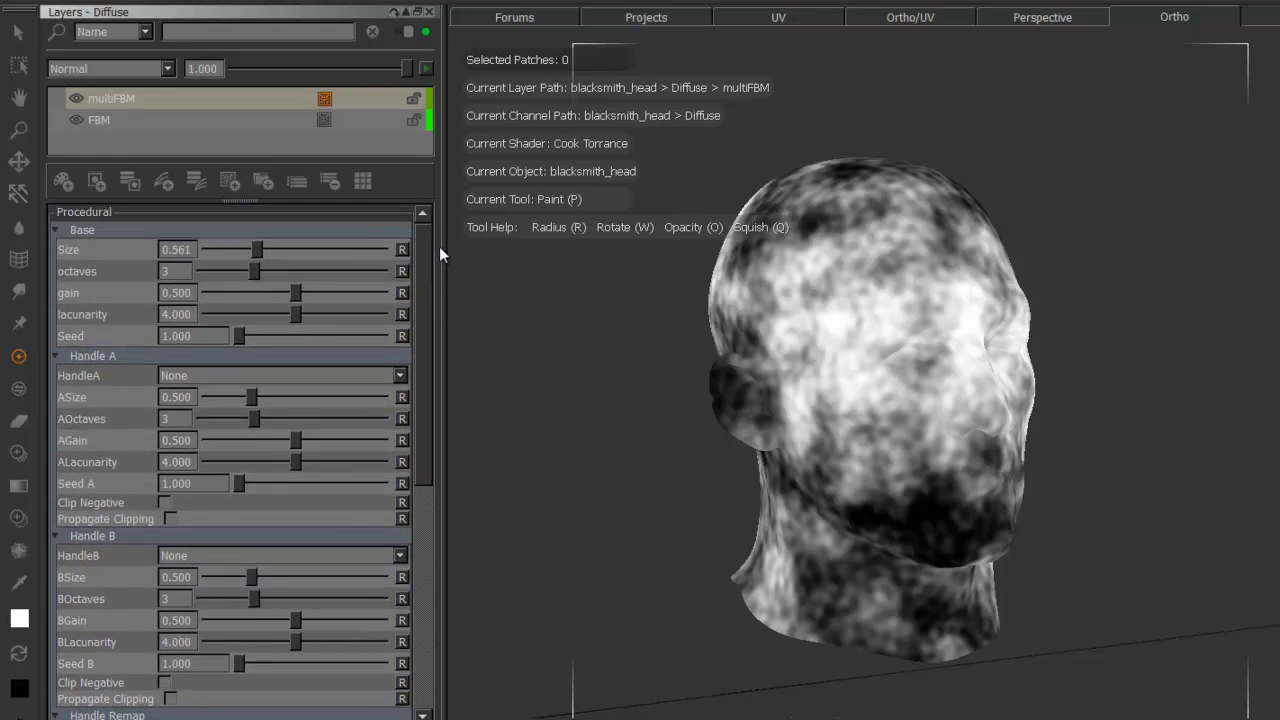
Step: Switch the HandleA mode dropdown to Size
{"action": "left_click", "coordinate": [193, 375]}
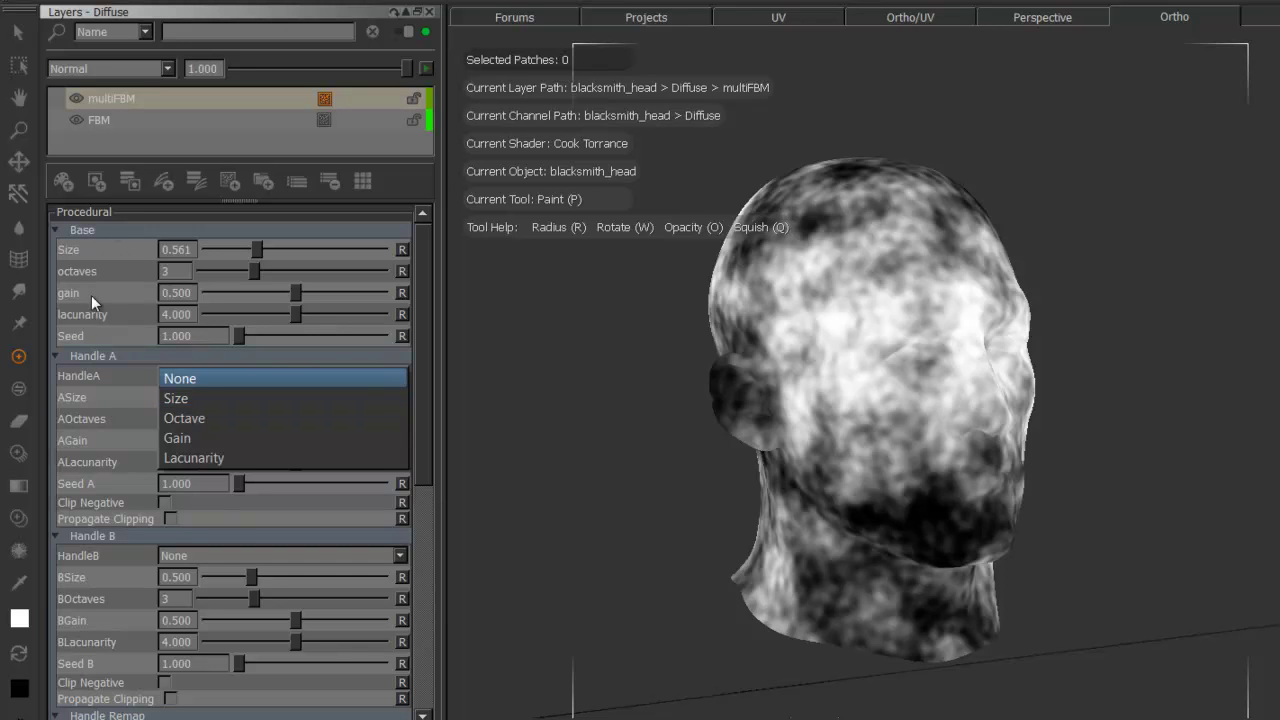
{"action": "left_click", "coordinate": [167, 380]}
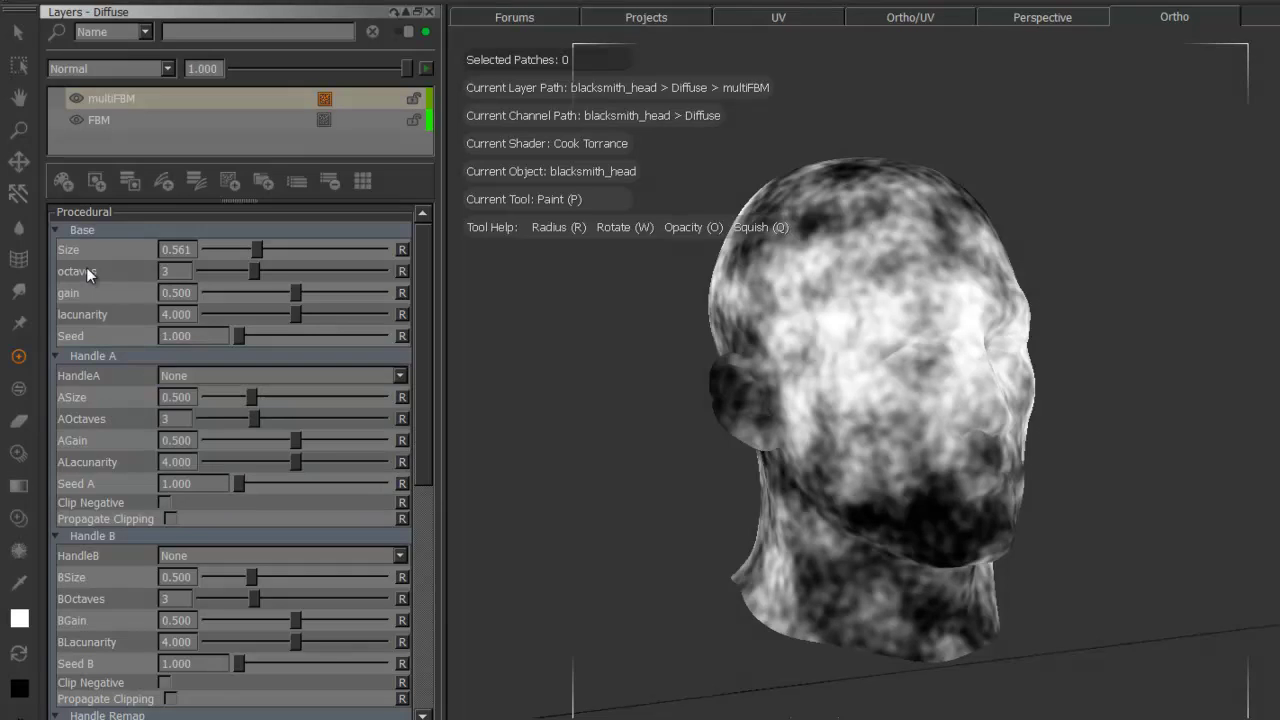
{"action": "left_click", "coordinate": [176, 376]}
{"action": "left_click", "coordinate": [198, 396]}
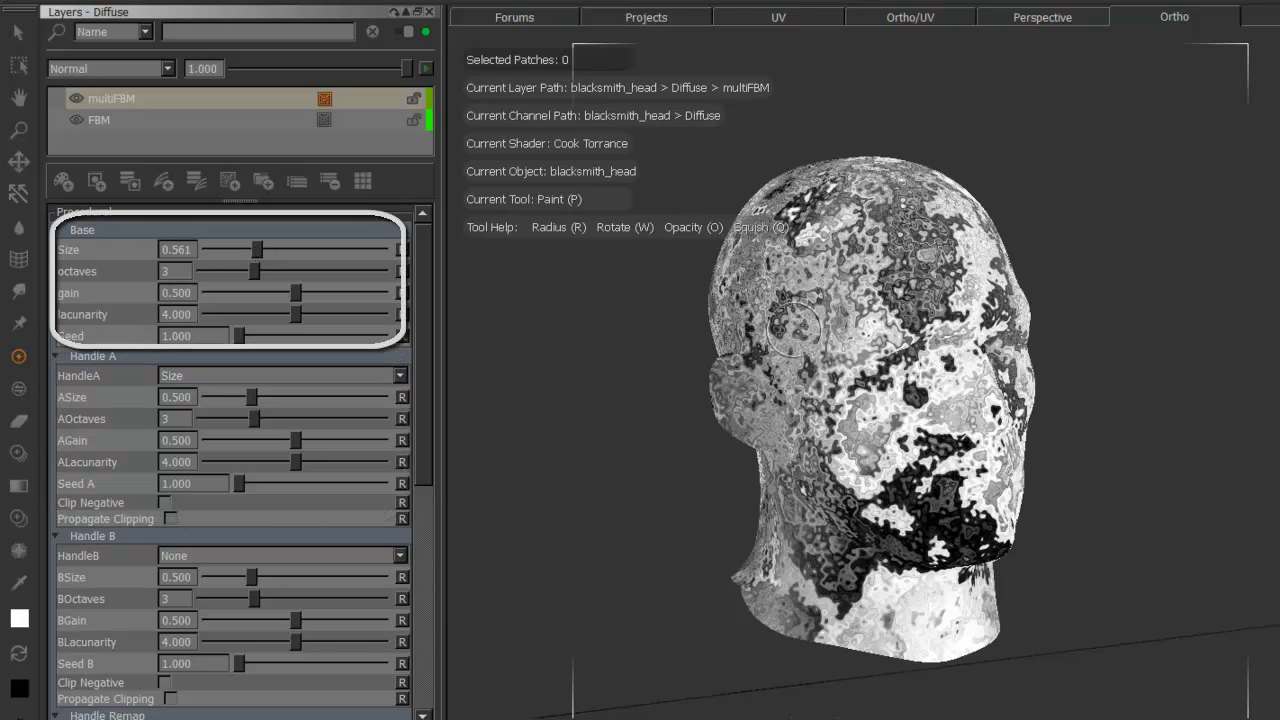
{"action": "right_click_drag", "start_coordinate": [749, 320], "coordinate": [749, 390], "text": "alt"}
{"action": "scroll", "coordinate": [786, 426], "scroll_direction": "down", "scroll_amount": 5}
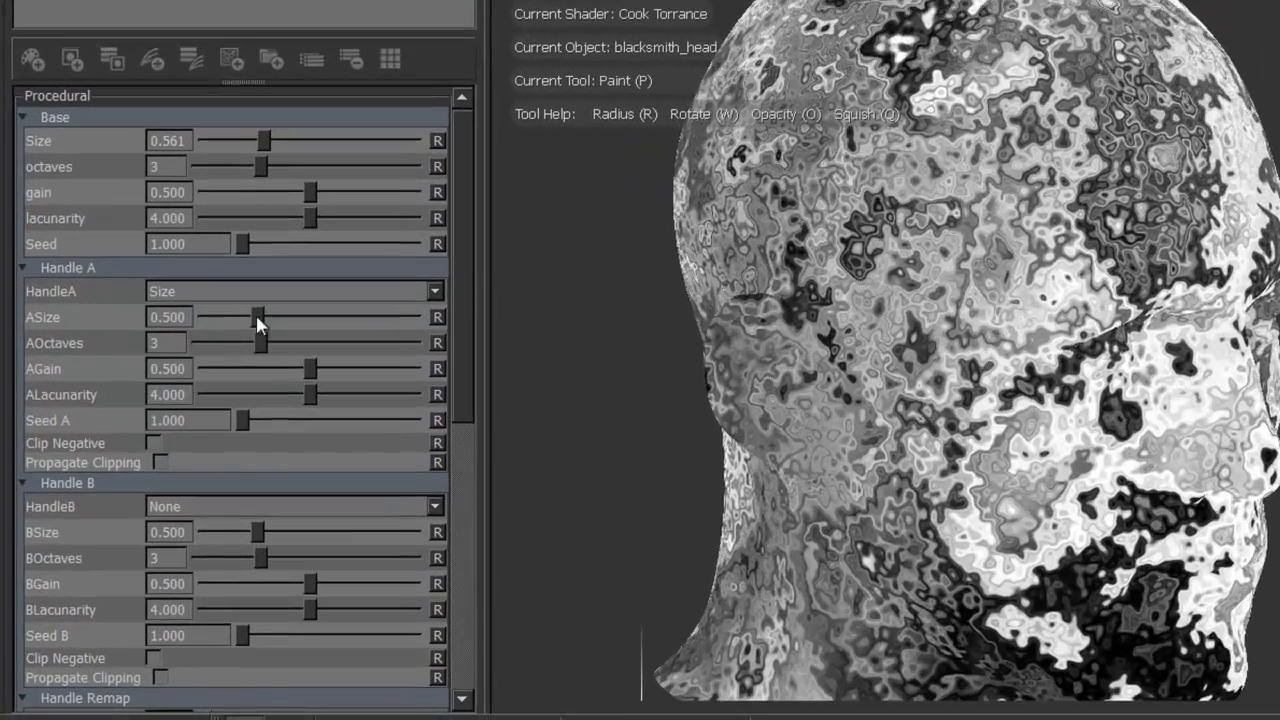
Step: Set handle A to ASize 0.480, AOctaves 4, AGain 0.372 and ALacunarity 5.306
{"action": "left_click_drag", "start_coordinate": [251, 397], "coordinate": [254, 398]}
{"action": "left_click_drag", "start_coordinate": [259, 309], "coordinate": [271, 363]}
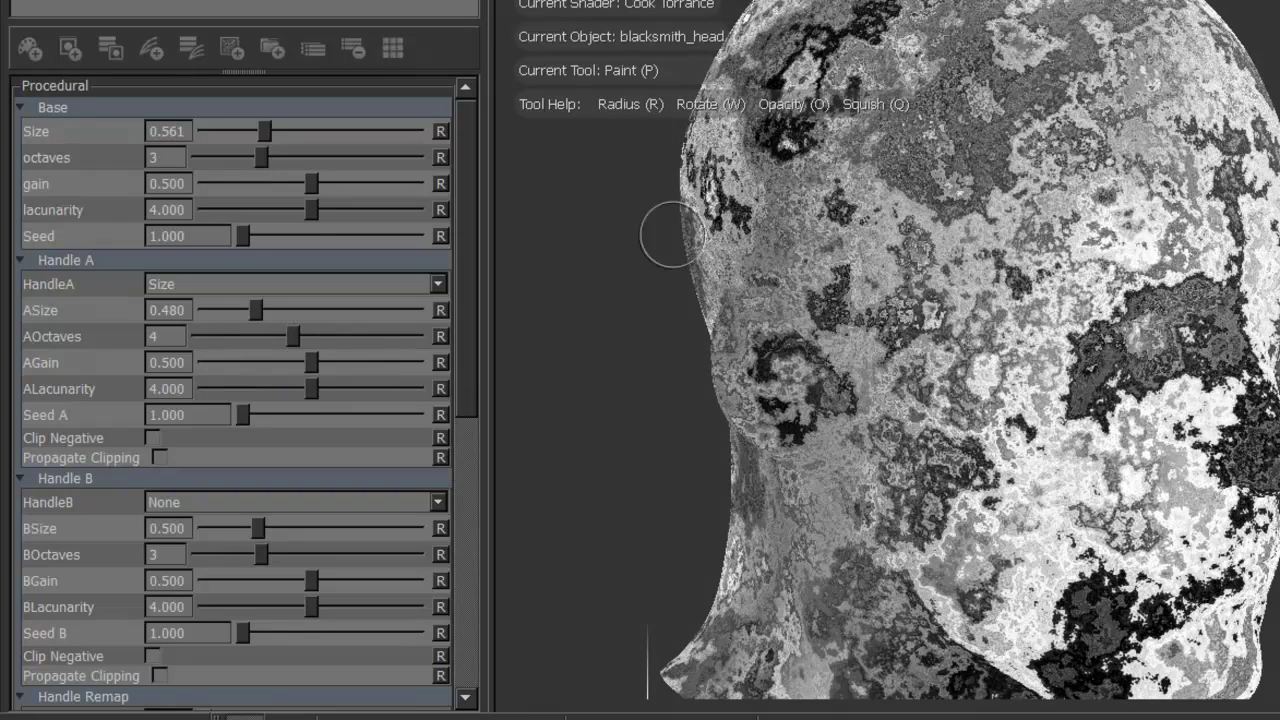
{"action": "left_click_drag", "start_coordinate": [300, 337], "coordinate": [346, 416]}
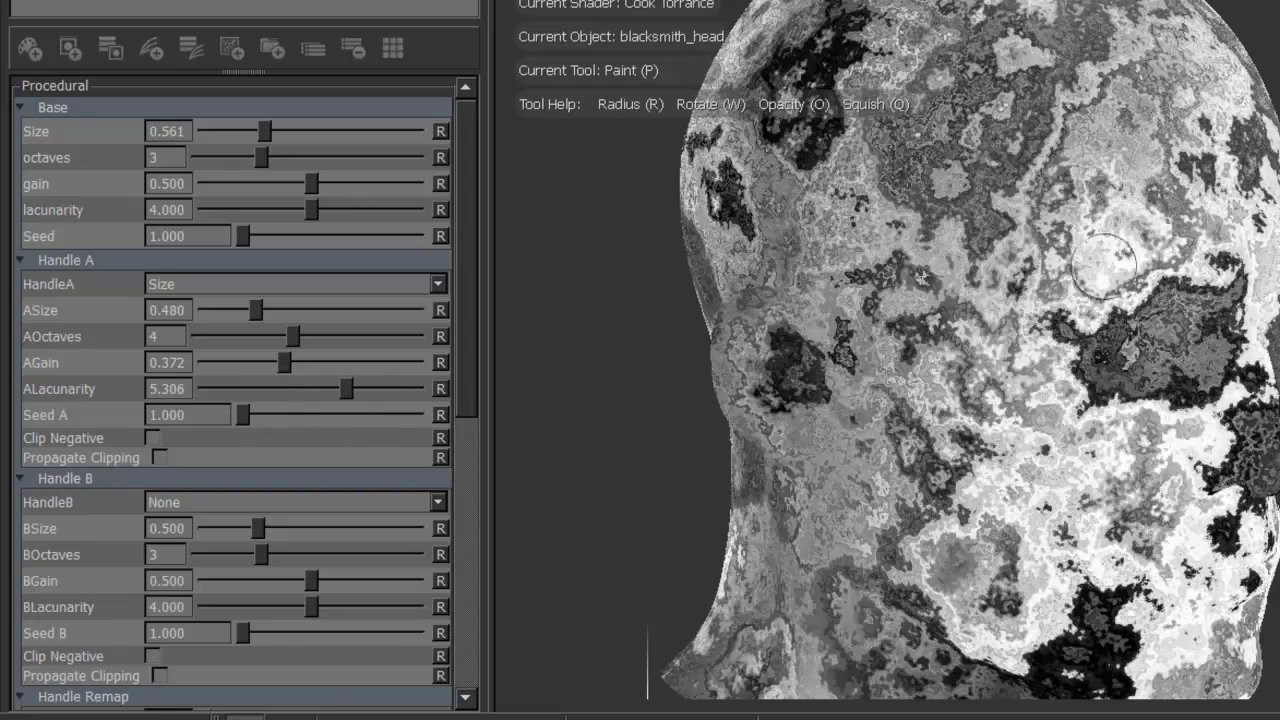
{"action": "scroll", "coordinate": [1105, 265], "scroll_direction": "down", "scroll_amount": 3}
{"action": "middle_click_drag", "start_coordinate": [1105, 265], "coordinate": [1060, 240]}
{"action": "scroll", "coordinate": [1024, 253], "scroll_direction": "up", "scroll_amount": 10}
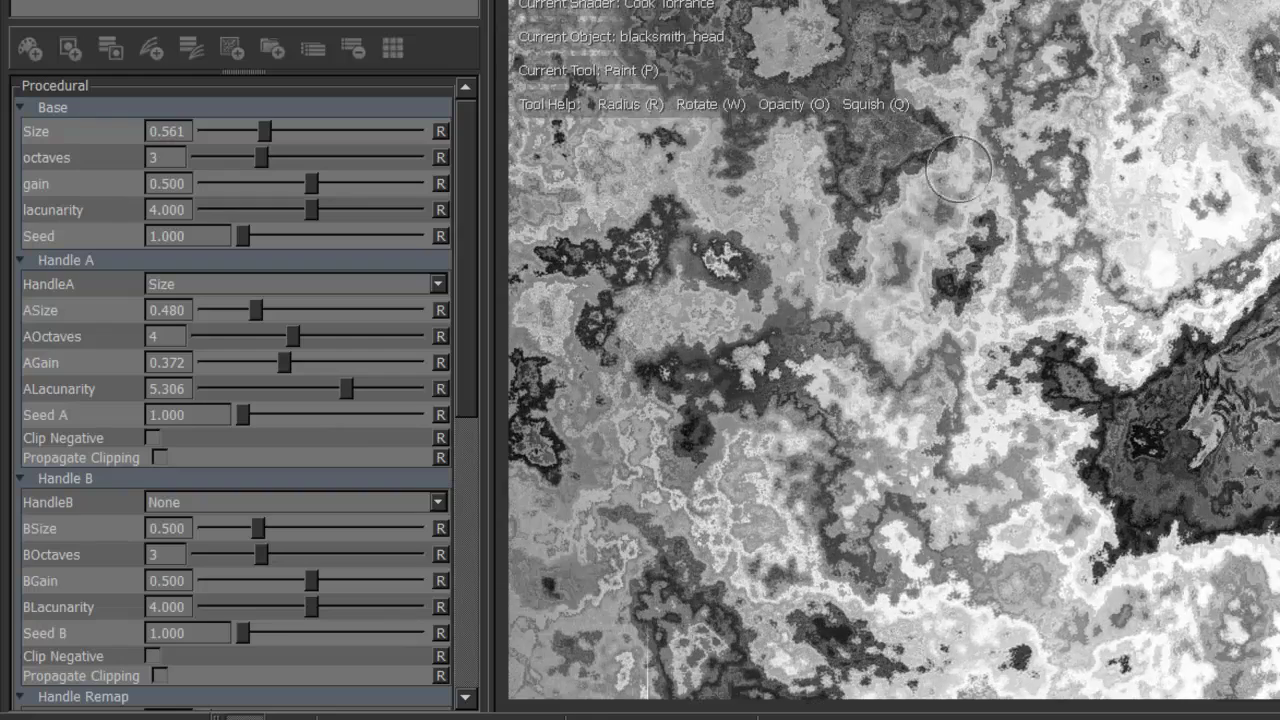
{"action": "scroll", "coordinate": [1024, 253], "scroll_direction": "down", "scroll_amount": 8}
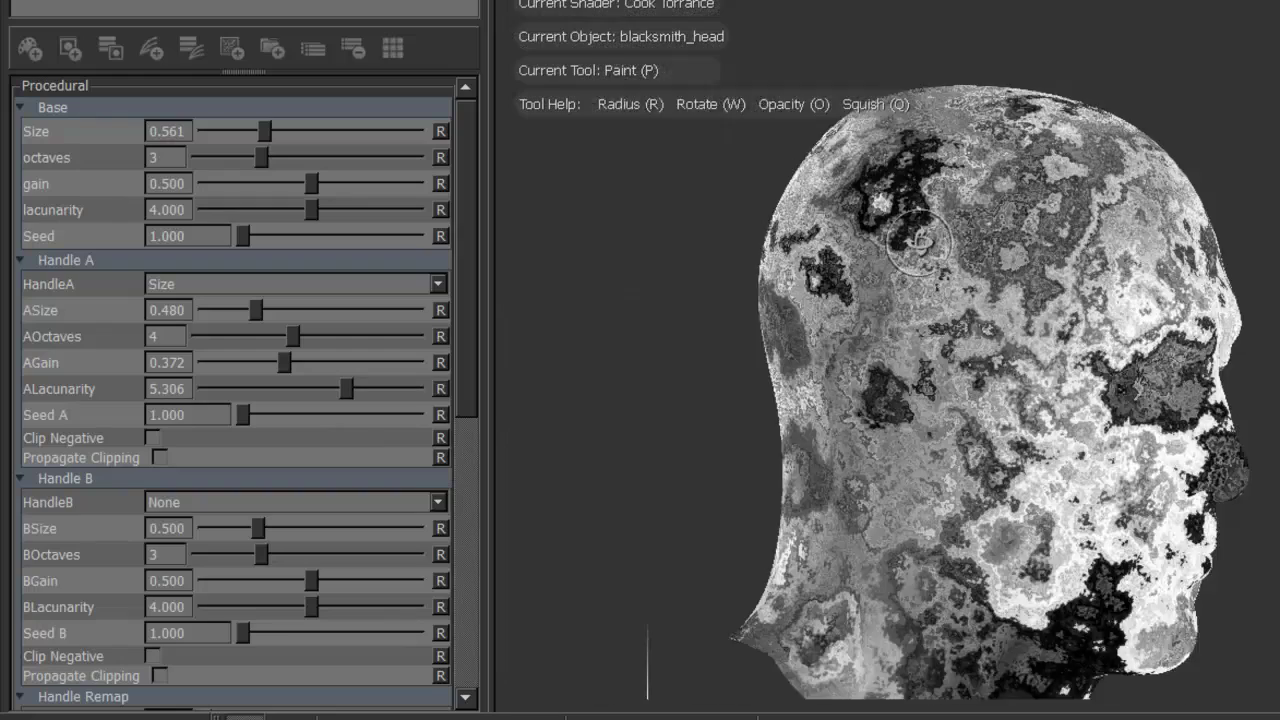
{"action": "scroll", "coordinate": [800, 262], "scroll_direction": "up", "scroll_amount": 1}
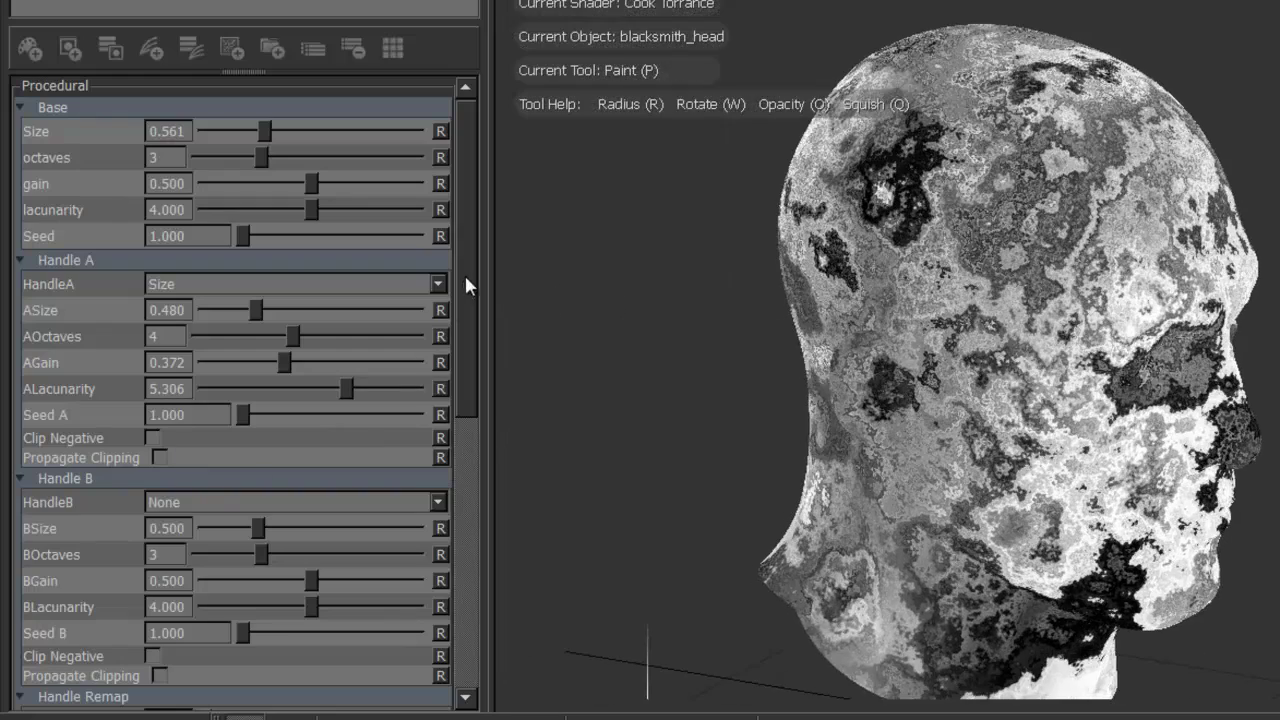
{"action": "scroll", "coordinate": [466, 284], "scroll_direction": "down", "scroll_amount": 1}
{"action": "scroll", "coordinate": [466, 291], "scroll_direction": "down", "scroll_amount": 2}
{"action": "scroll", "coordinate": [466, 297], "scroll_direction": "up", "scroll_amount": 1}
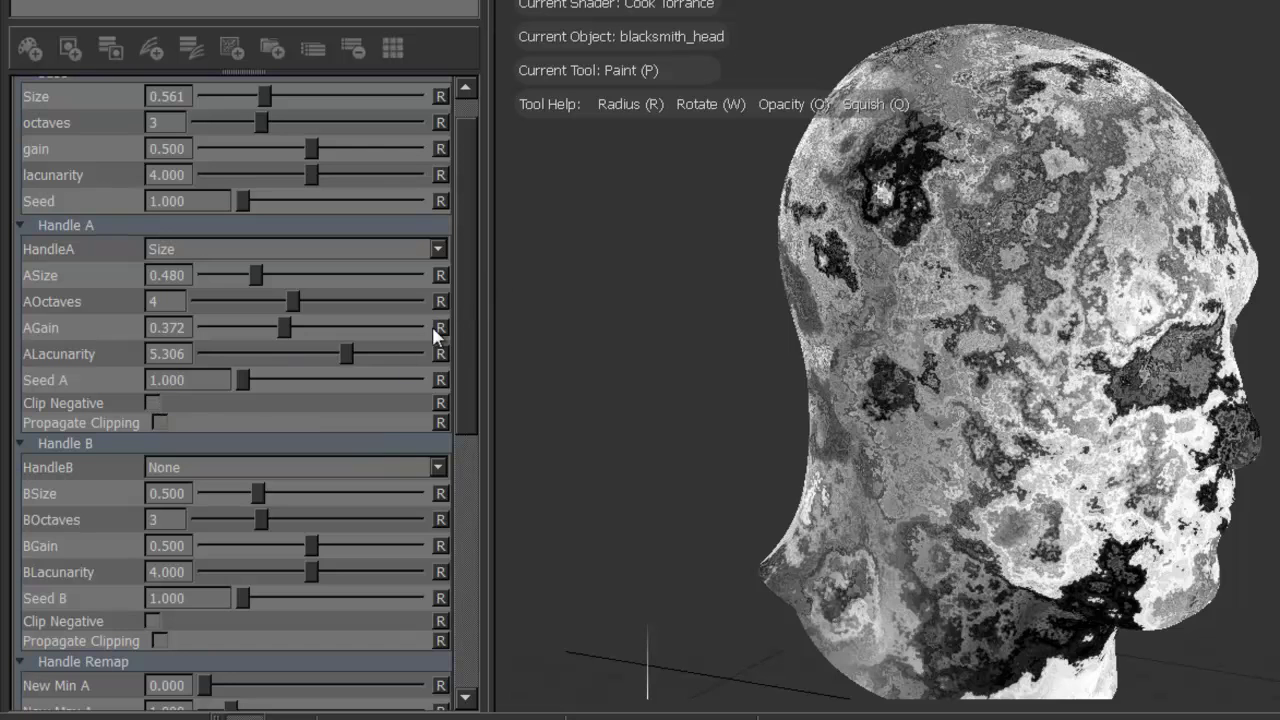
Step: Enable Clip Negative on handle A, toggling it off and on to compare the darkened head
{"action": "left_click", "coordinate": [153, 402]}
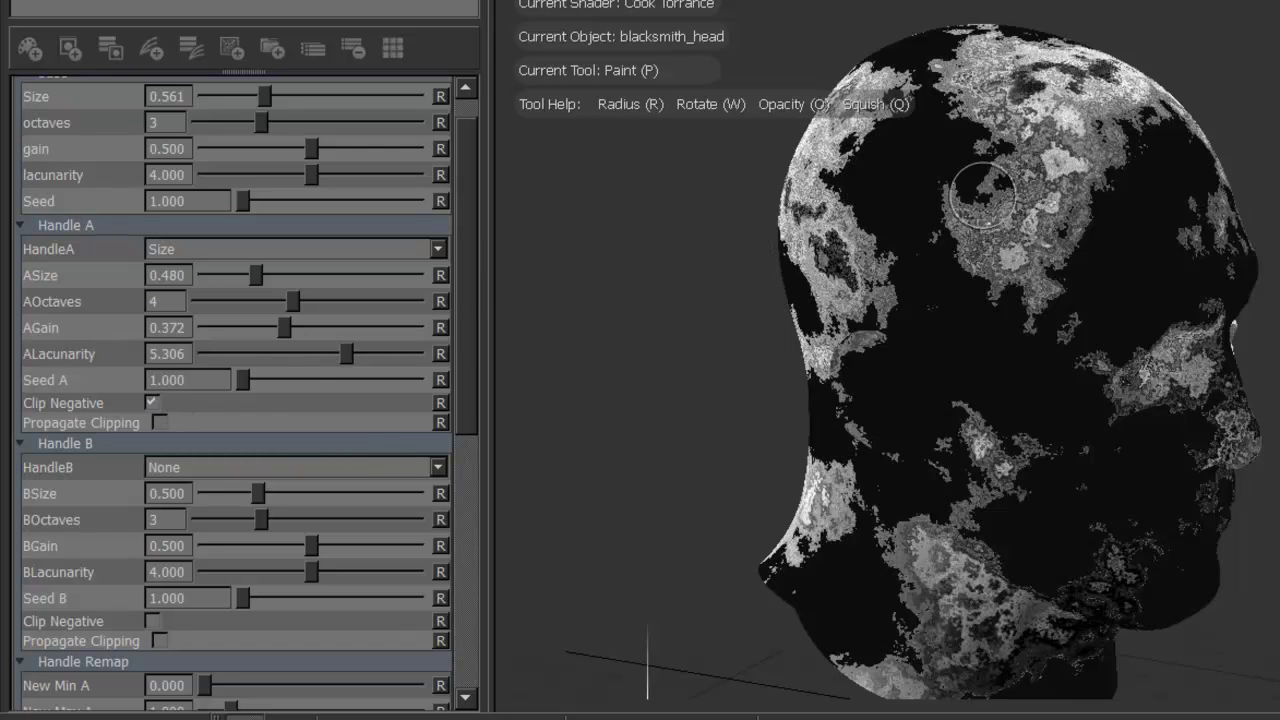
{"action": "mouse_move", "coordinate": [1005, 192]}
{"action": "left_mouse_down", "text": "alt"}
{"action": "mouse_move", "coordinate": [886, 214]}
{"action": "mouse_move", "coordinate": [908, 251]}
{"action": "left_mouse_up", "text": "alt"}
{"action": "scroll", "coordinate": [908, 251], "scroll_direction": "up", "scroll_amount": 3}
{"action": "scroll", "coordinate": [886, 157], "scroll_direction": "up", "scroll_amount": 5}
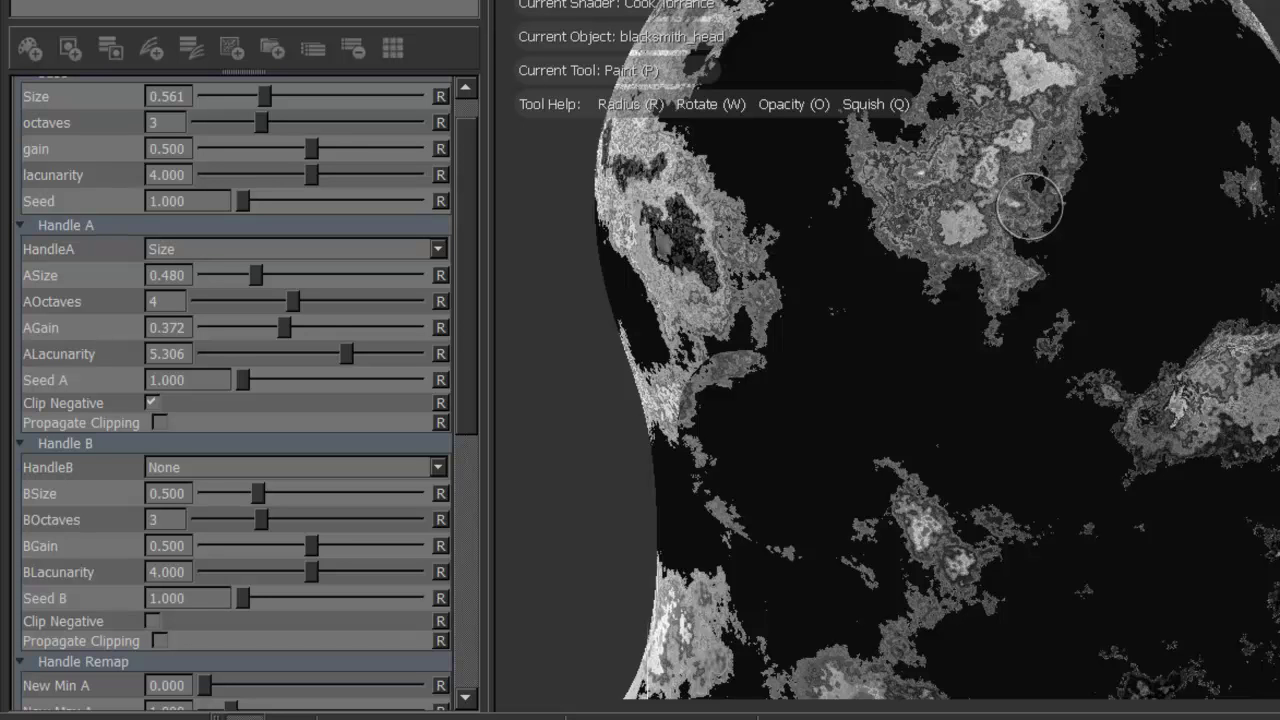
{"action": "left_click", "coordinate": [152, 403]}
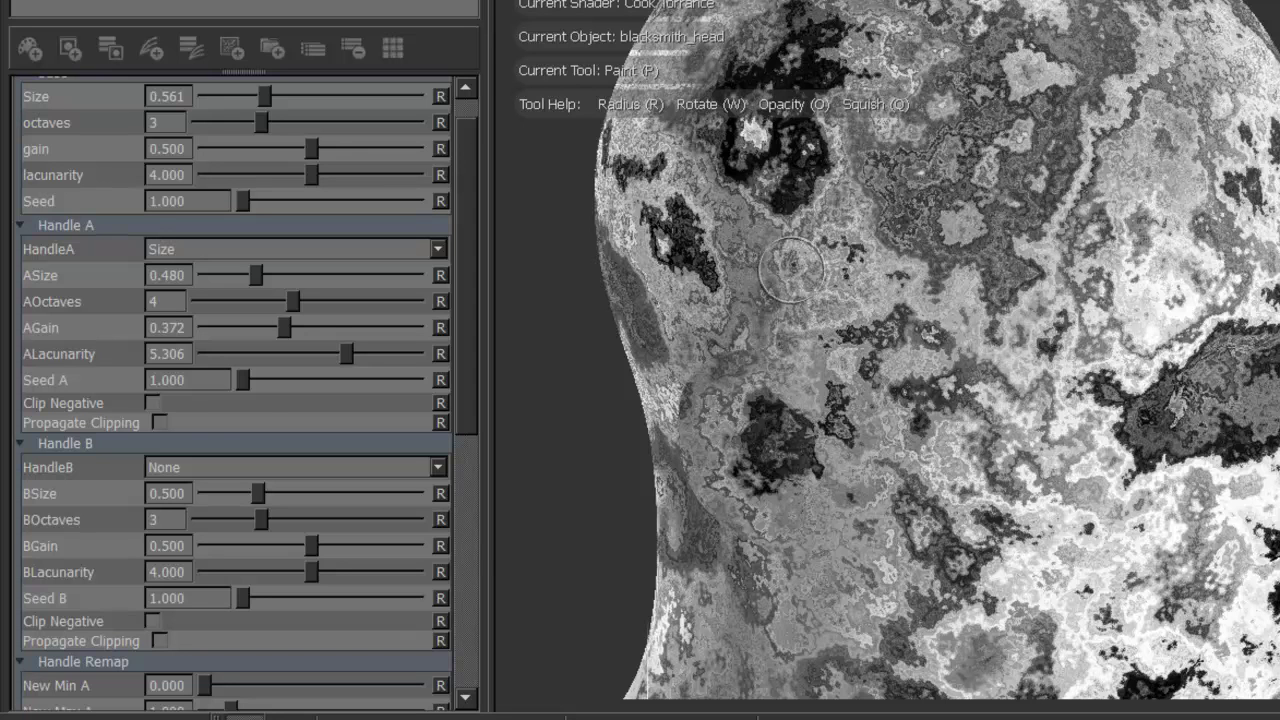
{"action": "left_click", "coordinate": [152, 402]}
{"action": "scroll", "coordinate": [955, 187], "scroll_direction": "down", "scroll_amount": 3}
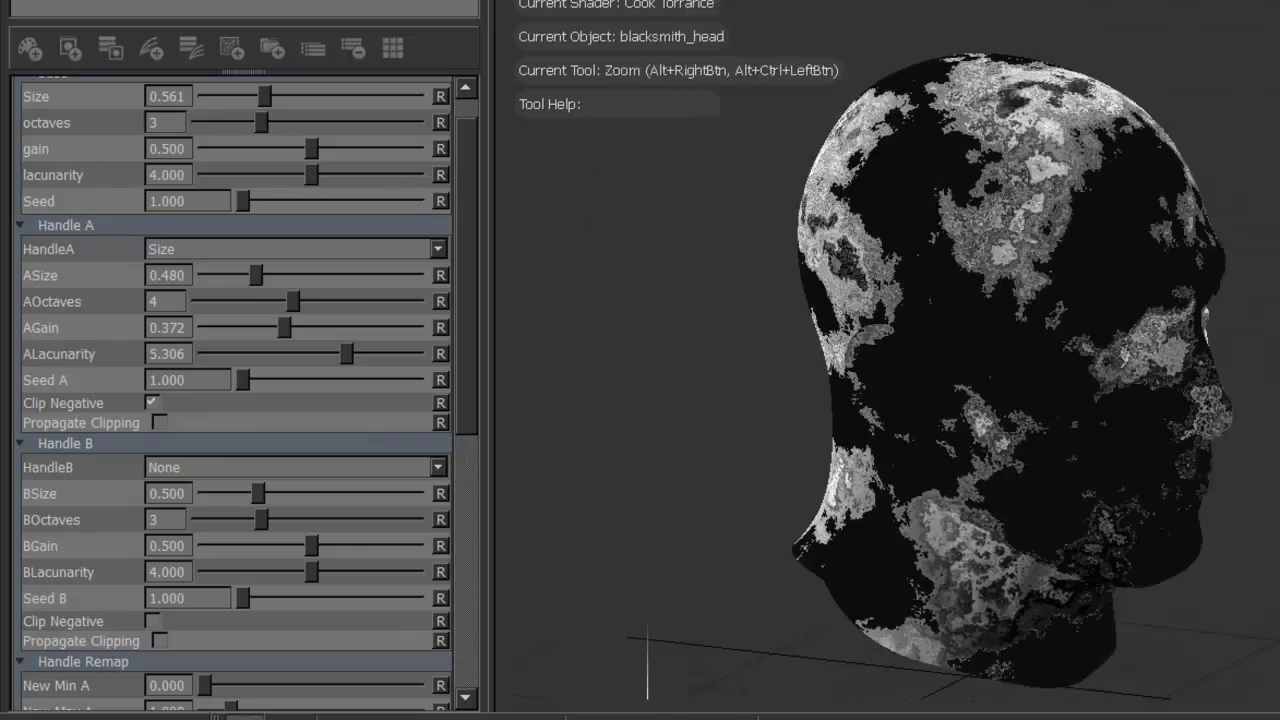
{"action": "scroll", "coordinate": [955, 187], "scroll_direction": "up", "scroll_amount": 6}
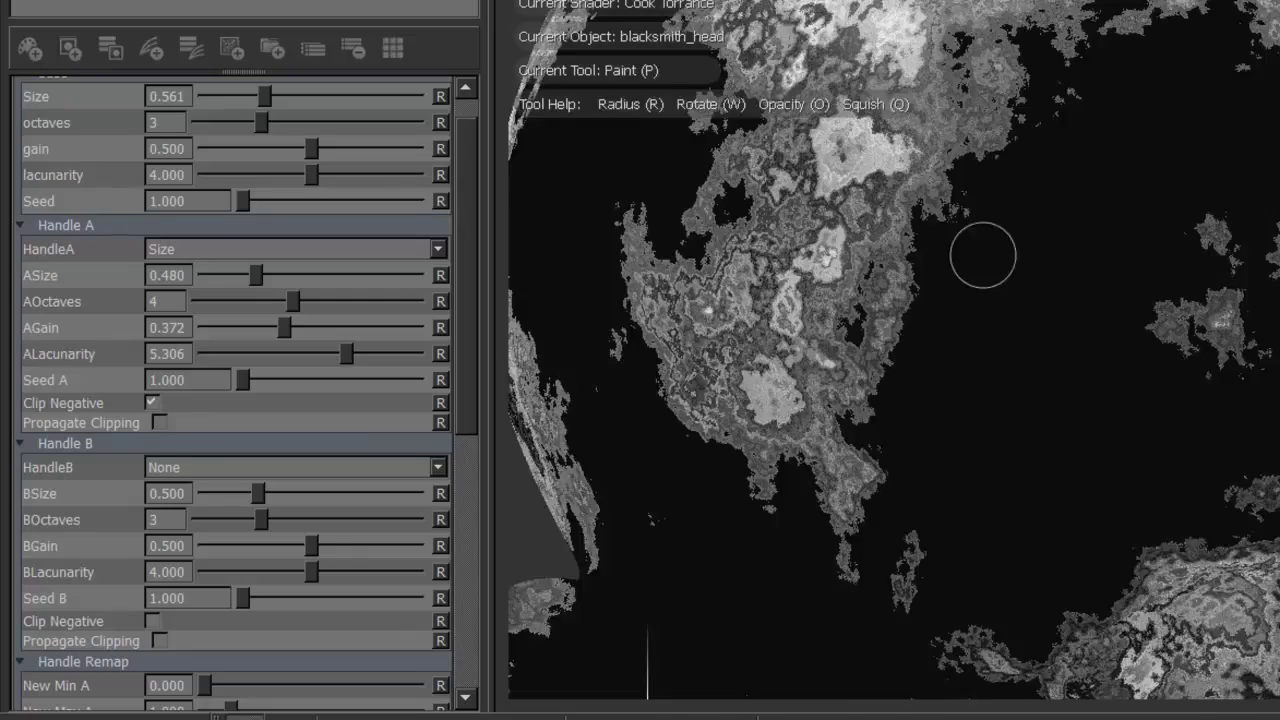
{"action": "scroll", "coordinate": [1017, 257], "scroll_direction": "down", "scroll_amount": 6}
{"action": "mouse_move", "coordinate": [1017, 257]}
{"action": "left_mouse_down", "text": "alt"}
{"action": "mouse_move", "coordinate": [871, 214]}
{"action": "mouse_move", "coordinate": [884, 241]}
{"action": "mouse_move", "coordinate": [750, 271]}
{"action": "mouse_move", "coordinate": [600, 330]}
{"action": "left_mouse_up", "text": "alt"}
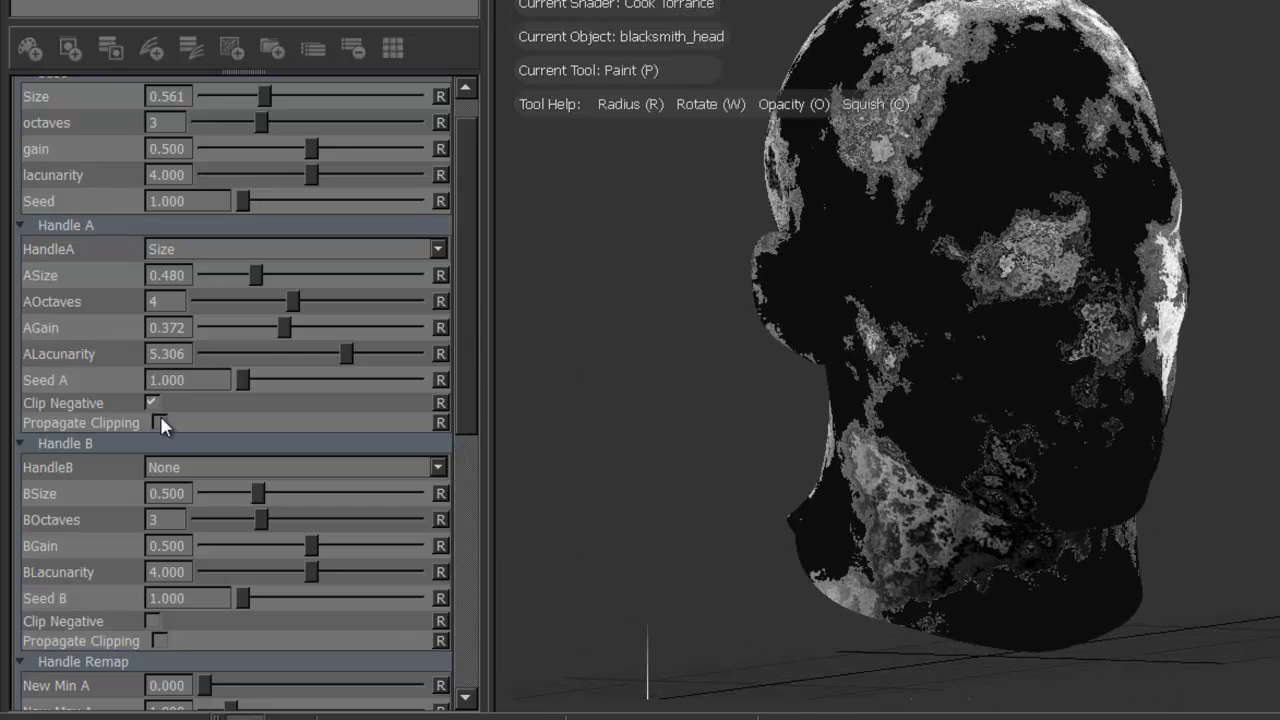
{"action": "scroll", "coordinate": [468, 280], "scroll_direction": "down", "scroll_amount": 1}
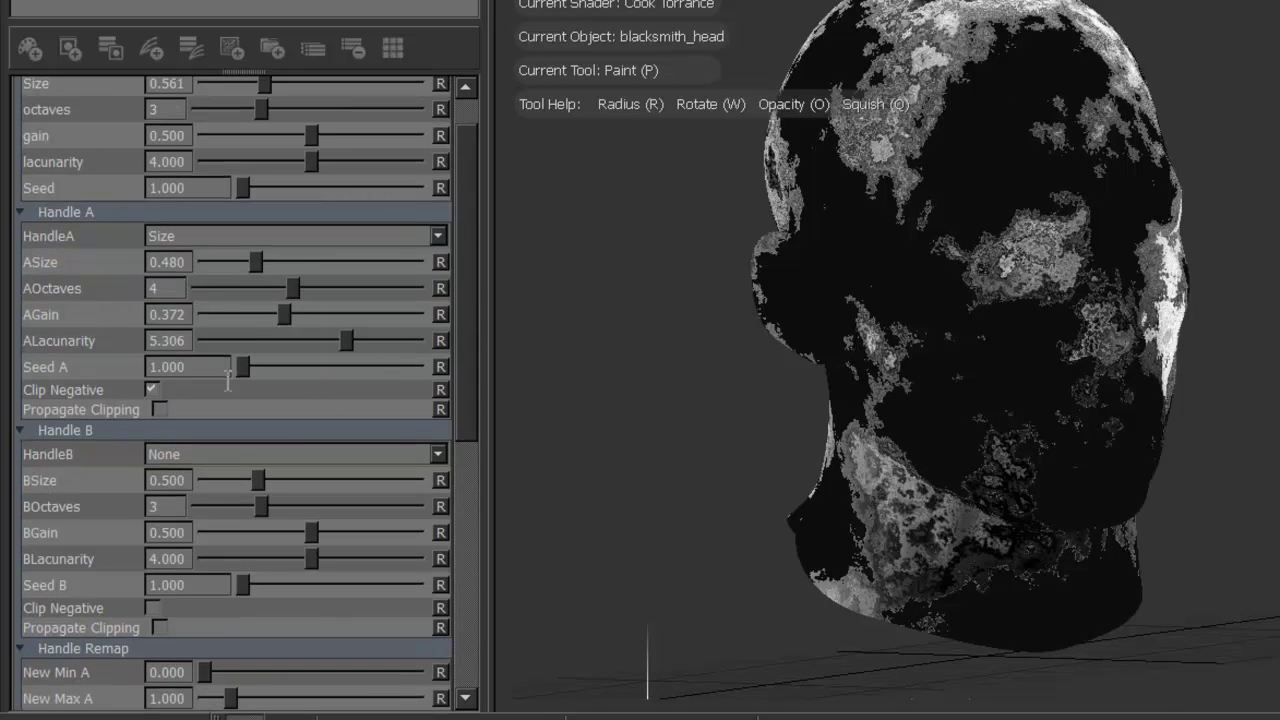
Step: Try Propagate Clipping for handle A, then turn it back off
{"action": "left_click", "coordinate": [159, 408]}
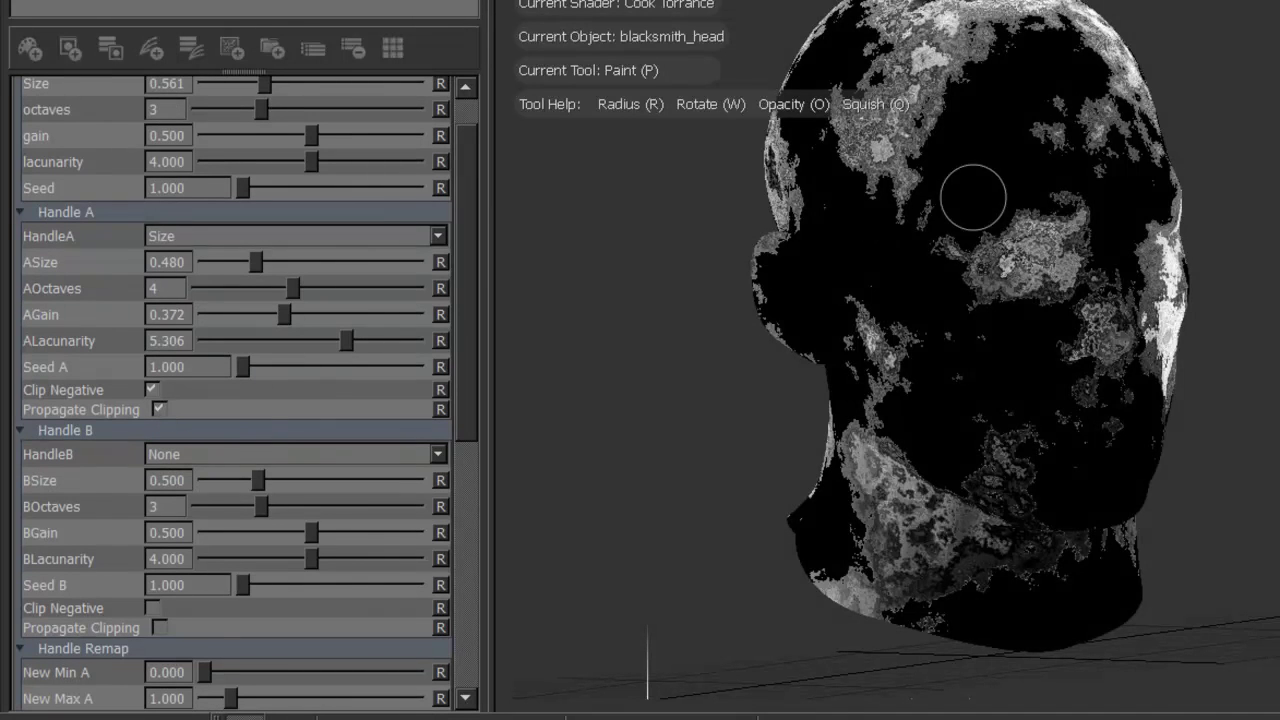
{"action": "scroll", "coordinate": [971, 200], "scroll_direction": "up", "scroll_amount": 5}
{"action": "left_click_drag", "start_coordinate": [929, 157], "coordinate": [800, 520], "text": "alt"}
{"action": "scroll", "coordinate": [994, 243], "scroll_direction": "down", "scroll_amount": 5}
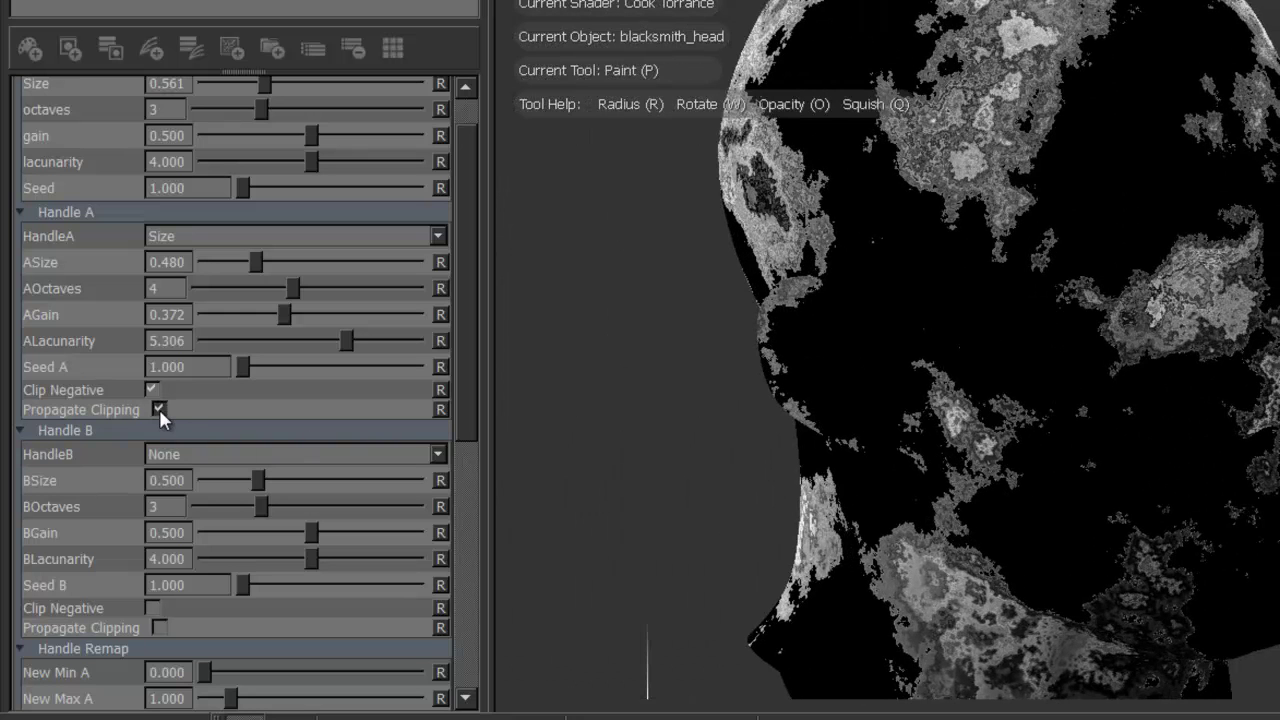
{"action": "left_click", "coordinate": [159, 409]}
Step: Switch handle B's mode to Gain
{"action": "scroll", "coordinate": [462, 331], "scroll_direction": "down", "scroll_amount": 3}
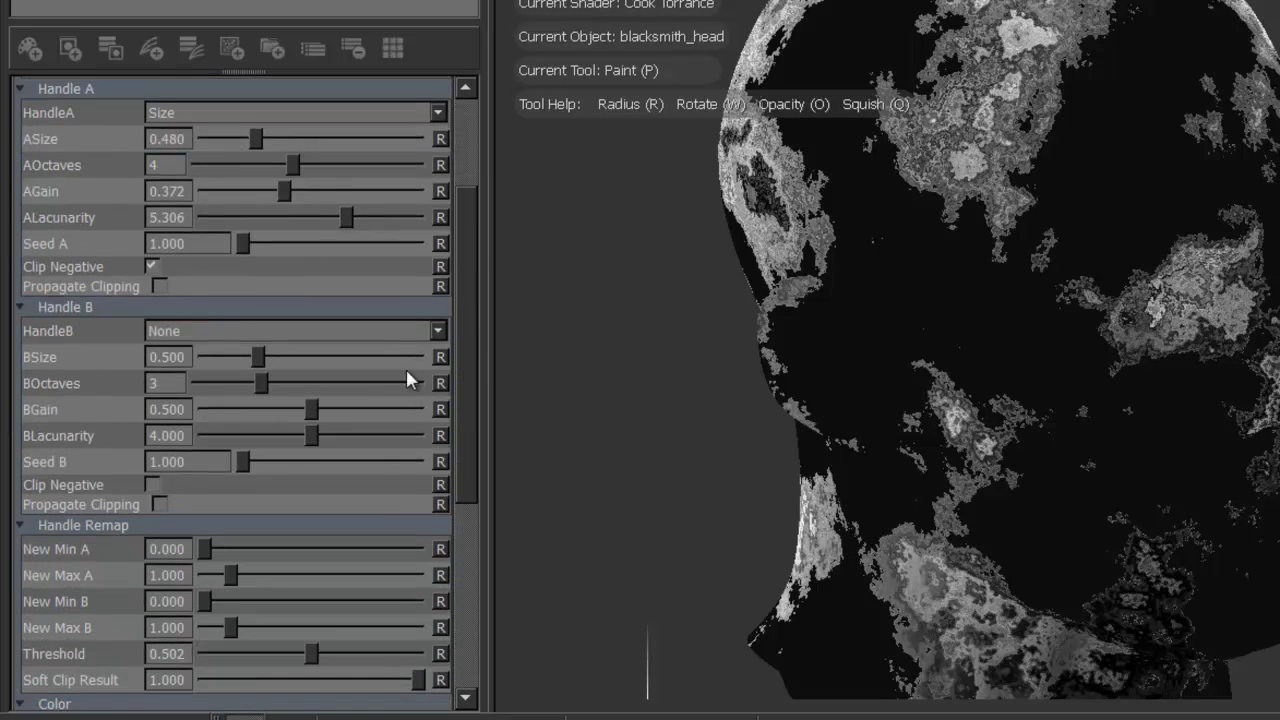
{"action": "left_click", "coordinate": [190, 342]}
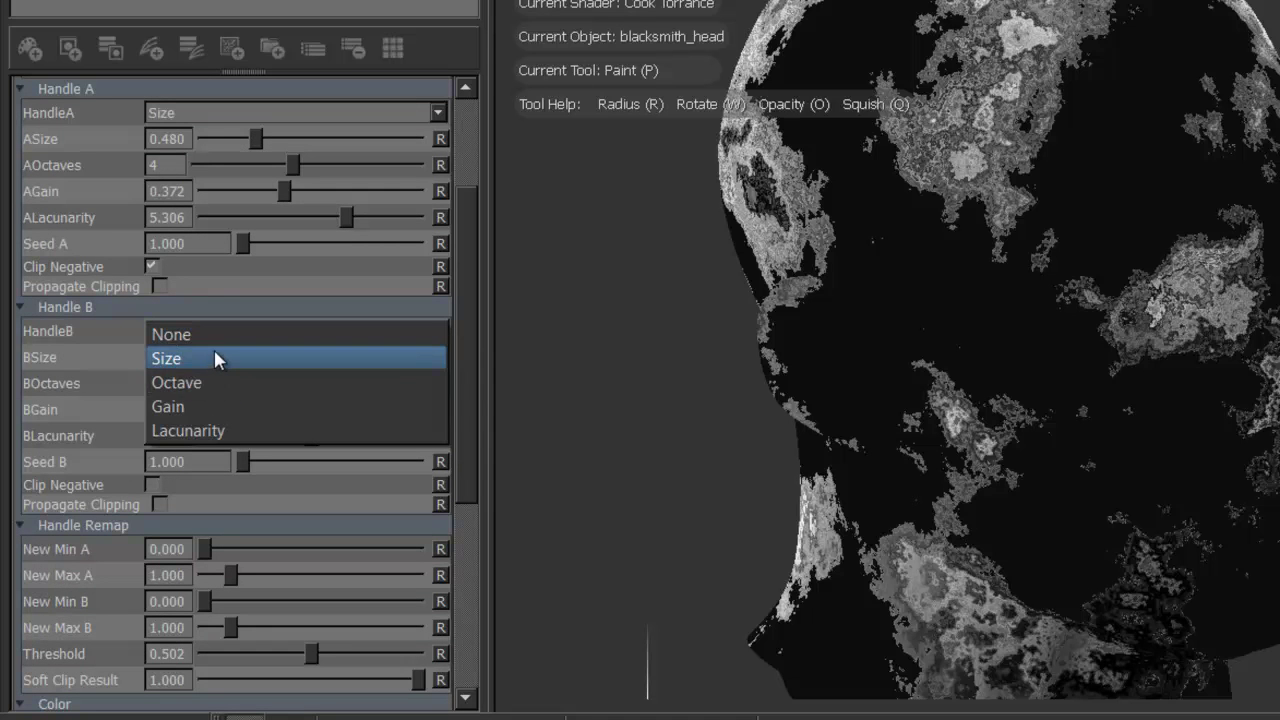
{"action": "left_click", "coordinate": [214, 404]}
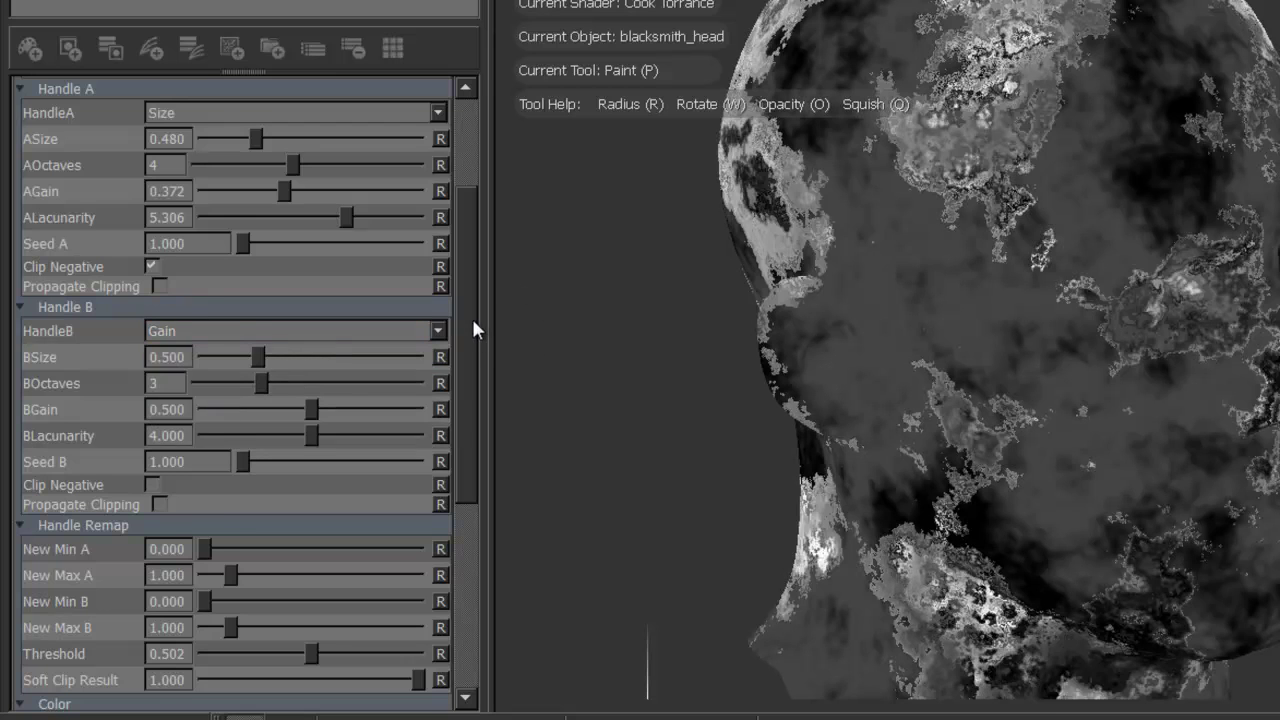
Step: Turn on handle A's Propagate Clipping so it passes to handle B
{"action": "scroll", "coordinate": [471, 311], "scroll_direction": "up", "scroll_amount": 1}
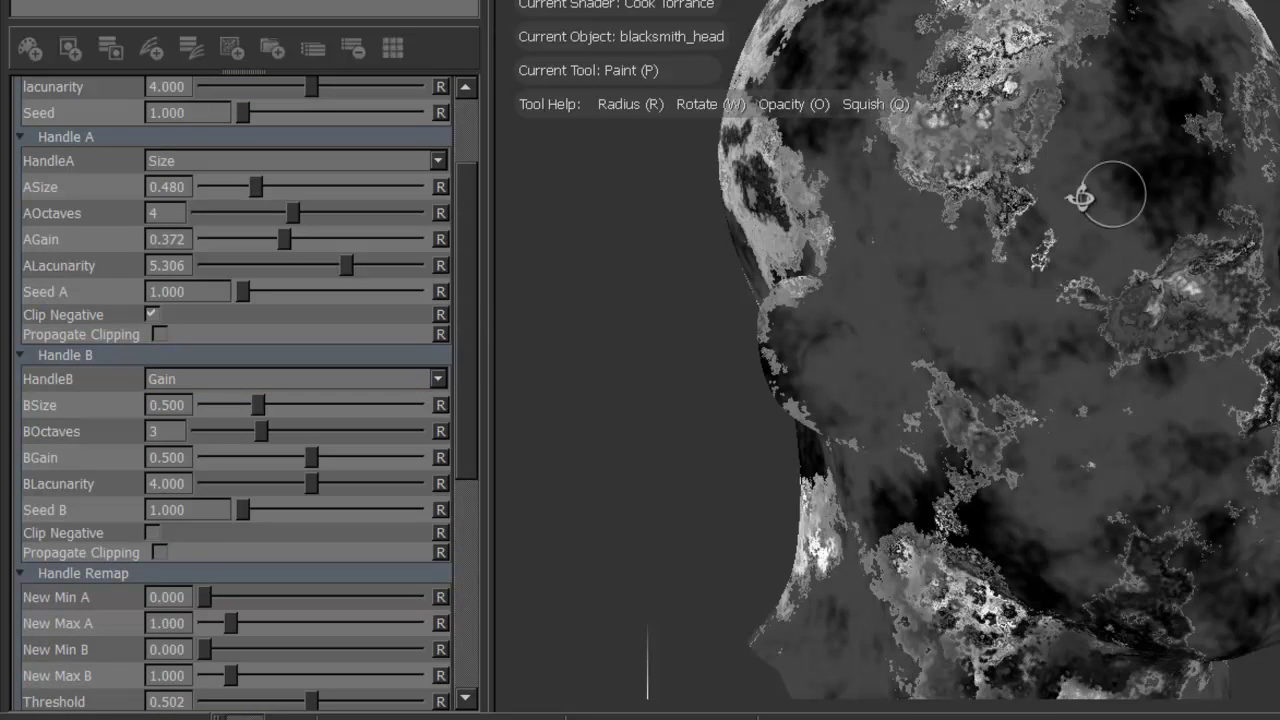
{"action": "left_click_drag", "start_coordinate": [1094, 199], "coordinate": [1047, 197], "text": "alt"}
{"action": "scroll", "coordinate": [1037, 291], "scroll_direction": "up", "scroll_amount": 5}
{"action": "mouse_move", "coordinate": [1037, 291]}
{"action": "middle_mouse_down", "text": "alt"}
{"action": "mouse_move", "coordinate": [1137, 251]}
{"action": "mouse_move", "coordinate": [1217, 174]}
{"action": "middle_mouse_up", "text": "alt"}
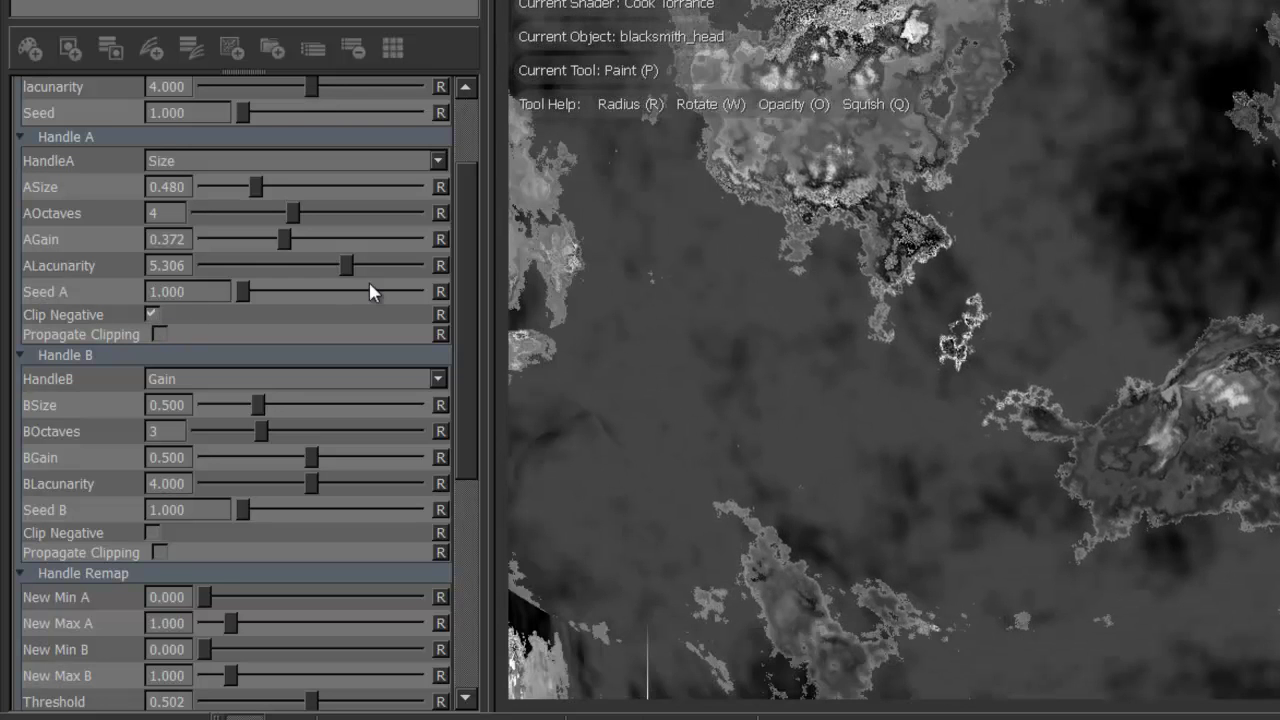
{"action": "scroll", "coordinate": [1051, 251], "scroll_direction": "down", "scroll_amount": 3}
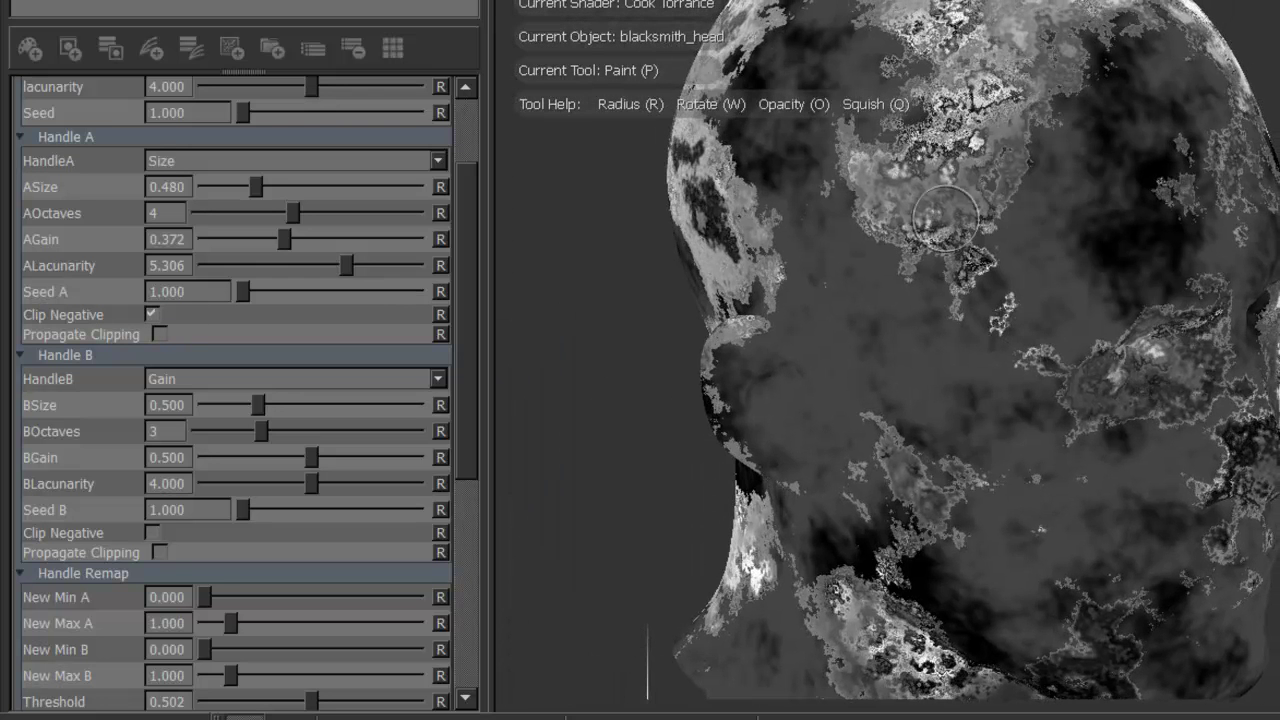
{"action": "left_click", "coordinate": [157, 333]}
Step: Shrink BSize to 0.378 and lower BOctaves to 2
{"action": "mouse_move", "coordinate": [1034, 294]}
{"action": "right_mouse_down", "text": "alt"}
{"action": "mouse_move", "coordinate": [1008, 215]}
{"action": "mouse_move", "coordinate": [1010, 240]}
{"action": "right_mouse_up", "text": "alt"}
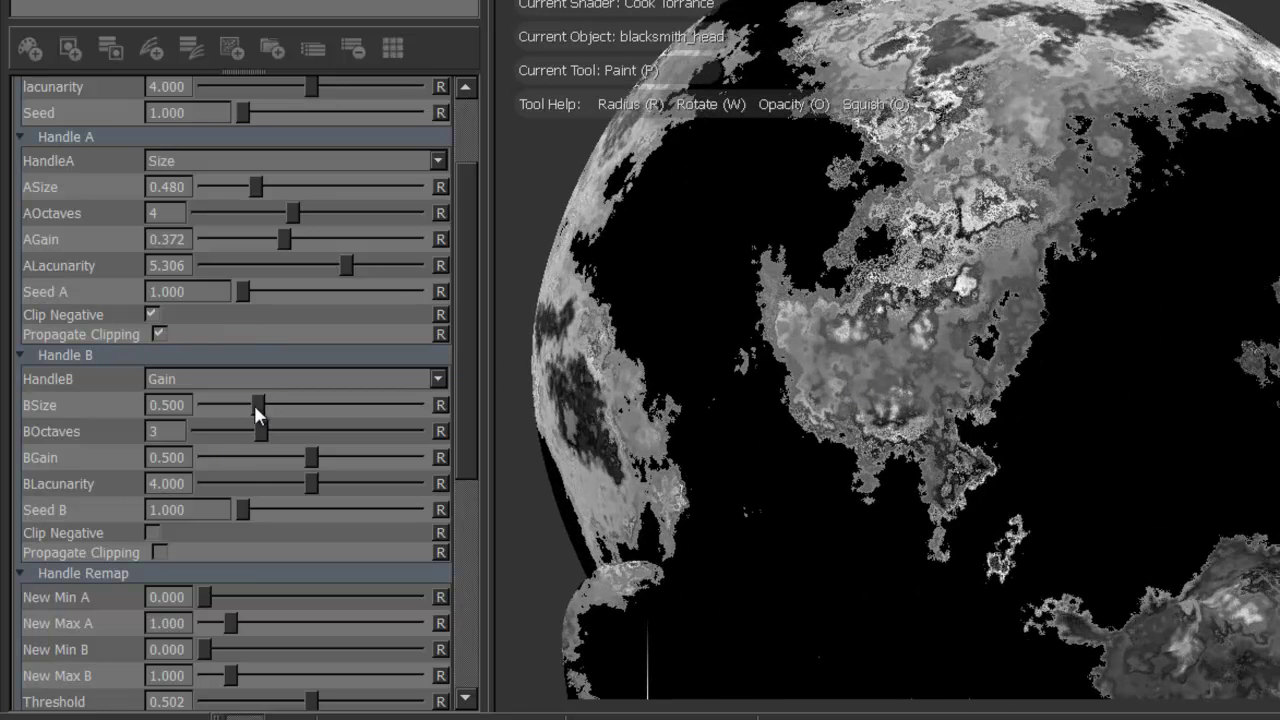
{"action": "mouse_move", "coordinate": [257, 405]}
{"action": "left_mouse_down"}
{"action": "mouse_move", "coordinate": [291, 405]}
{"action": "mouse_move", "coordinate": [244, 412]}
{"action": "left_mouse_up"}
{"action": "left_click_drag", "start_coordinate": [1120, 300], "coordinate": [1080, 310], "text": "alt"}
{"action": "right_click_drag", "start_coordinate": [1160, 410], "coordinate": [1230, 425], "text": "alt"}
{"action": "mouse_move", "coordinate": [262, 436]}
{"action": "left_mouse_down"}
{"action": "mouse_move", "coordinate": [318, 436]}
{"action": "mouse_move", "coordinate": [260, 432]}
{"action": "left_mouse_up"}
Step: Turn on Clip Negative and Propagate Clipping for handle B
{"action": "left_click", "coordinate": [152, 535]}
{"action": "left_click", "coordinate": [159, 552]}
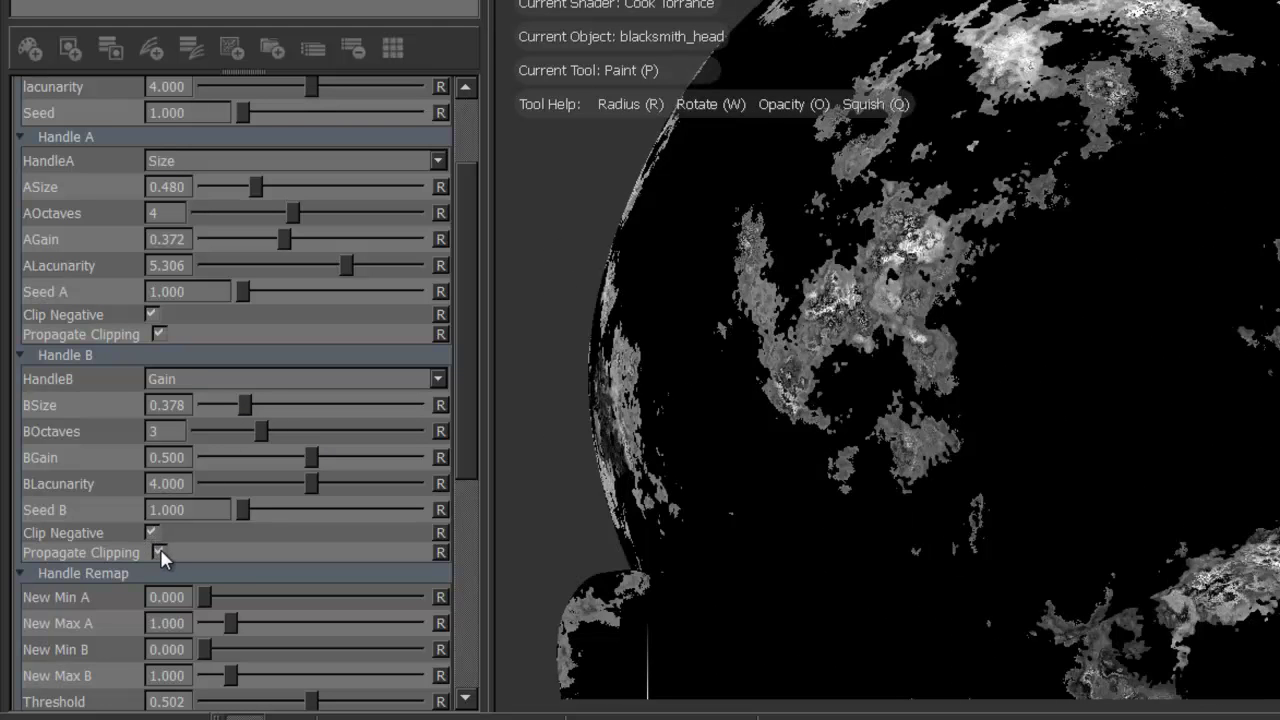
{"action": "middle_click_drag", "start_coordinate": [1046, 220], "coordinate": [1200, 371], "text": "alt"}
{"action": "left_click_drag", "start_coordinate": [1200, 371], "coordinate": [1000, 400], "text": "alt"}
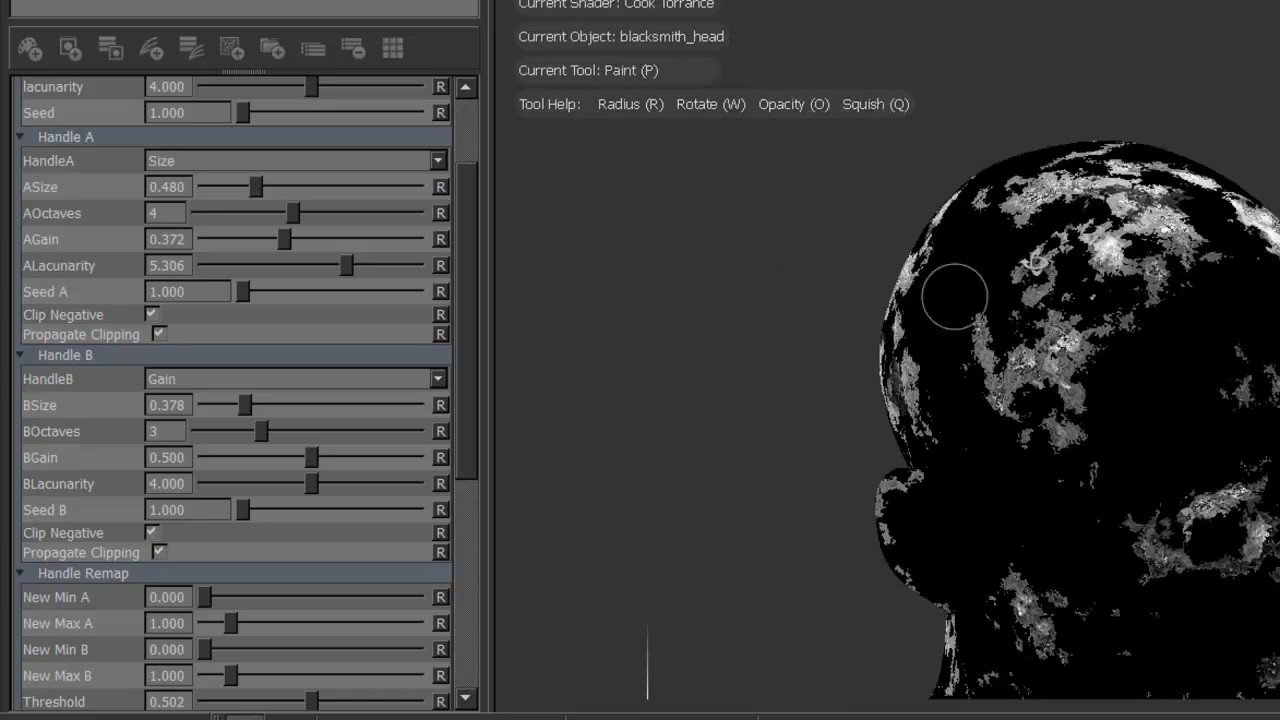
{"action": "middle_click_drag", "start_coordinate": [1000, 400], "coordinate": [1010, 420], "text": "alt"}
Step: Shrink handle B's size to 0.306
{"action": "key", "text": "p"}
{"action": "scroll", "coordinate": [990, 400], "scroll_direction": "up", "scroll_amount": 3}
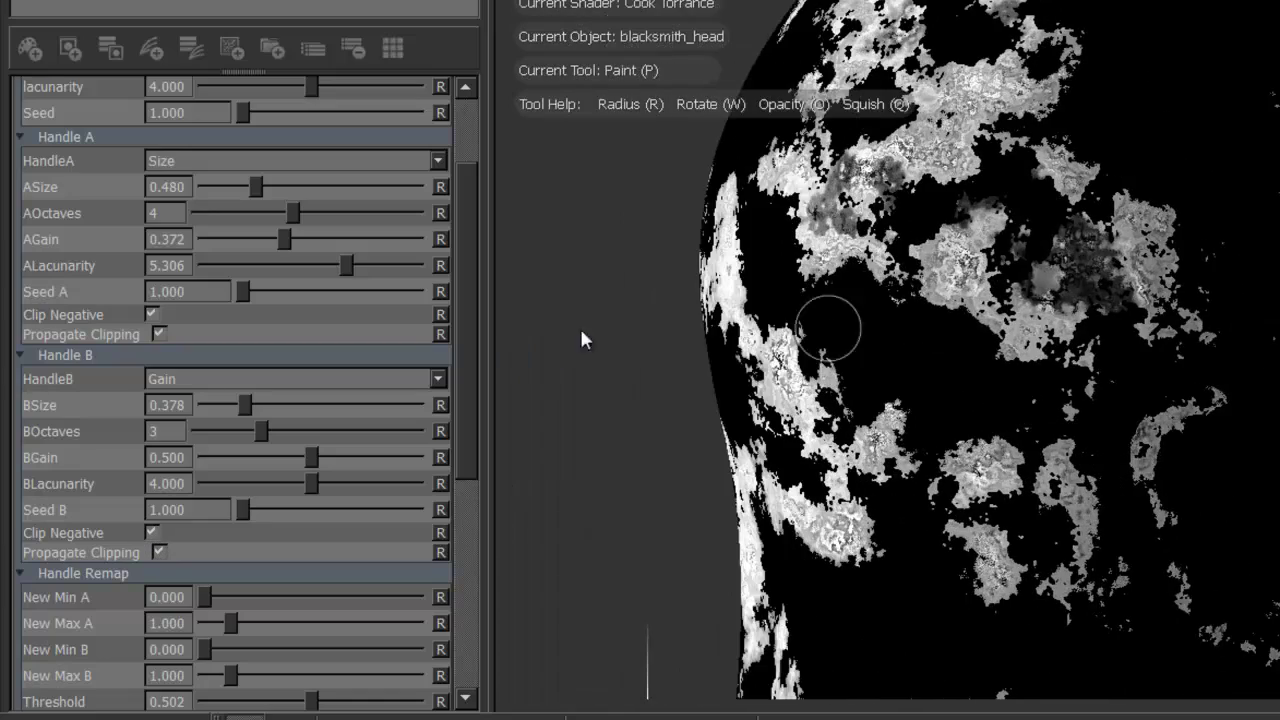
{"action": "left_click_drag", "start_coordinate": [243, 402], "coordinate": [237, 405]}
{"action": "scroll", "coordinate": [1082, 335], "scroll_direction": "down", "scroll_amount": 3}
{"action": "middle_click_drag", "start_coordinate": [1234, 314], "coordinate": [1240, 330], "text": "alt"}
{"action": "left_click_drag", "start_coordinate": [1240, 330], "coordinate": [1262, 400], "text": "alt"}
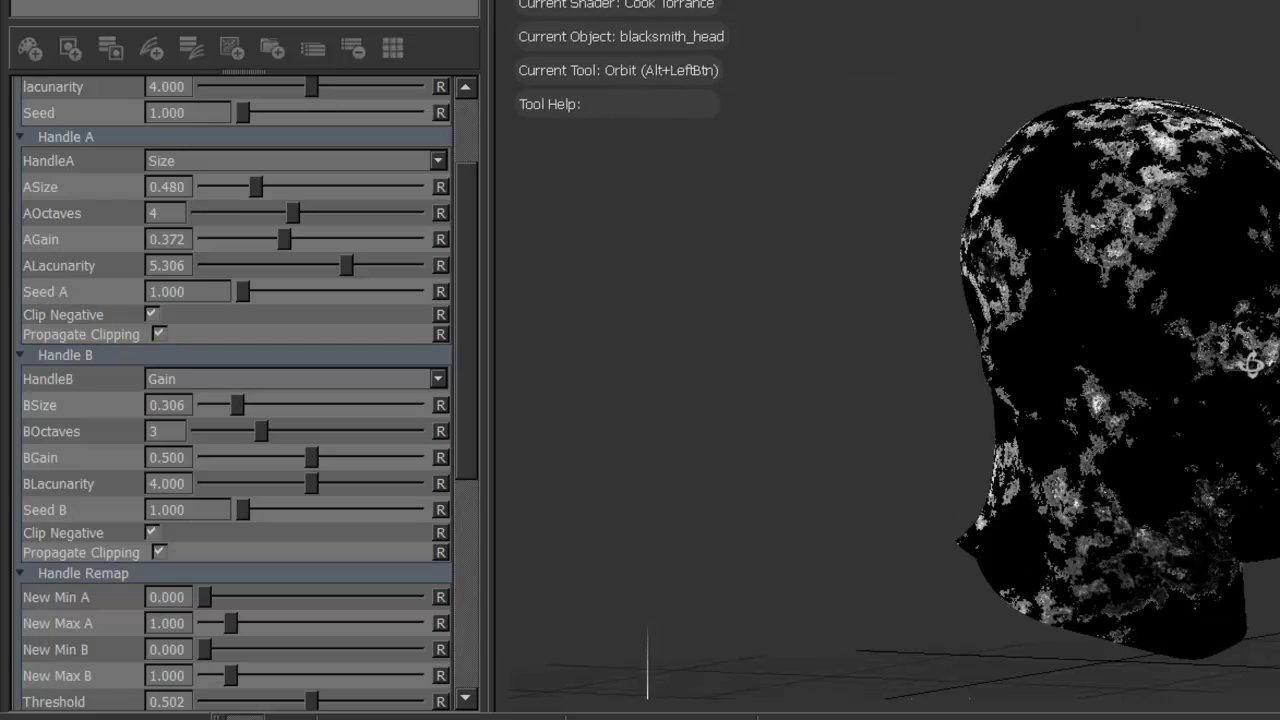
{"action": "right_click_drag", "start_coordinate": [1262, 400], "coordinate": [1277, 435], "text": "alt"}
Step: Raise BGain to 0.709 and lower BLacunarity to 3.551
{"action": "key", "text": "p"}
{"action": "scroll", "coordinate": [777, 363], "scroll_direction": "up", "scroll_amount": 5}
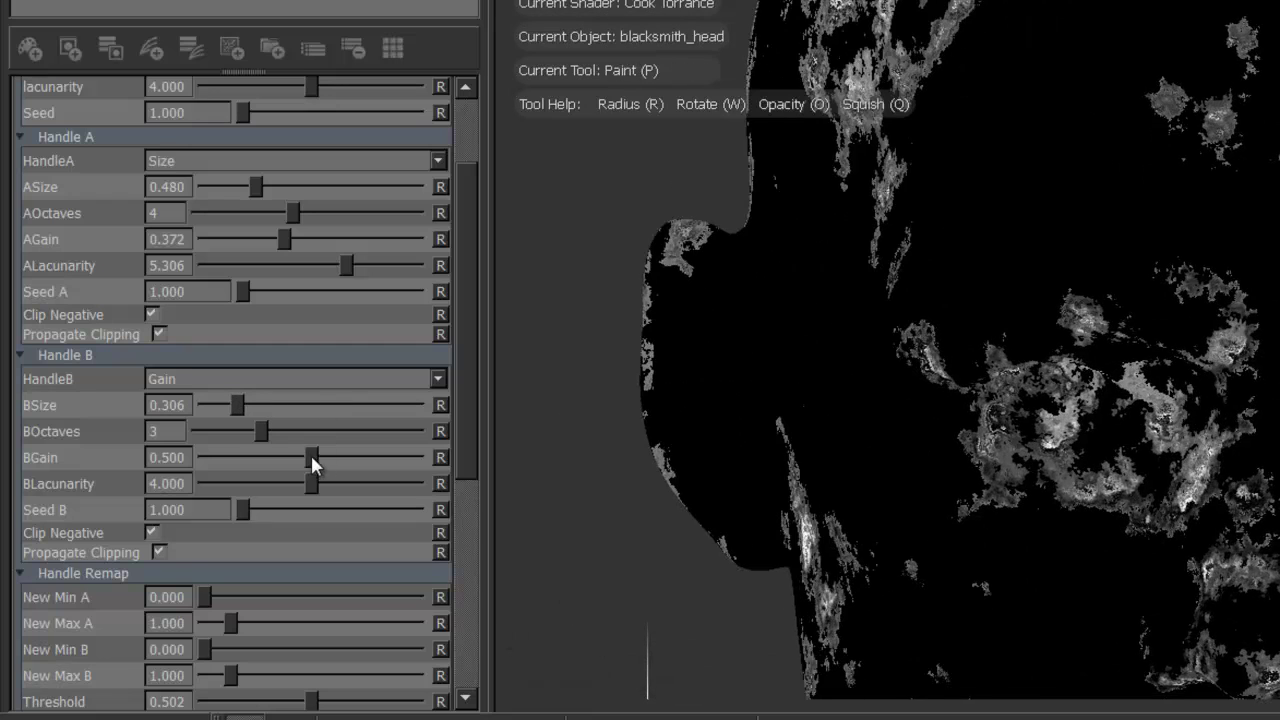
{"action": "left_click_drag", "start_coordinate": [315, 456], "coordinate": [358, 458]}
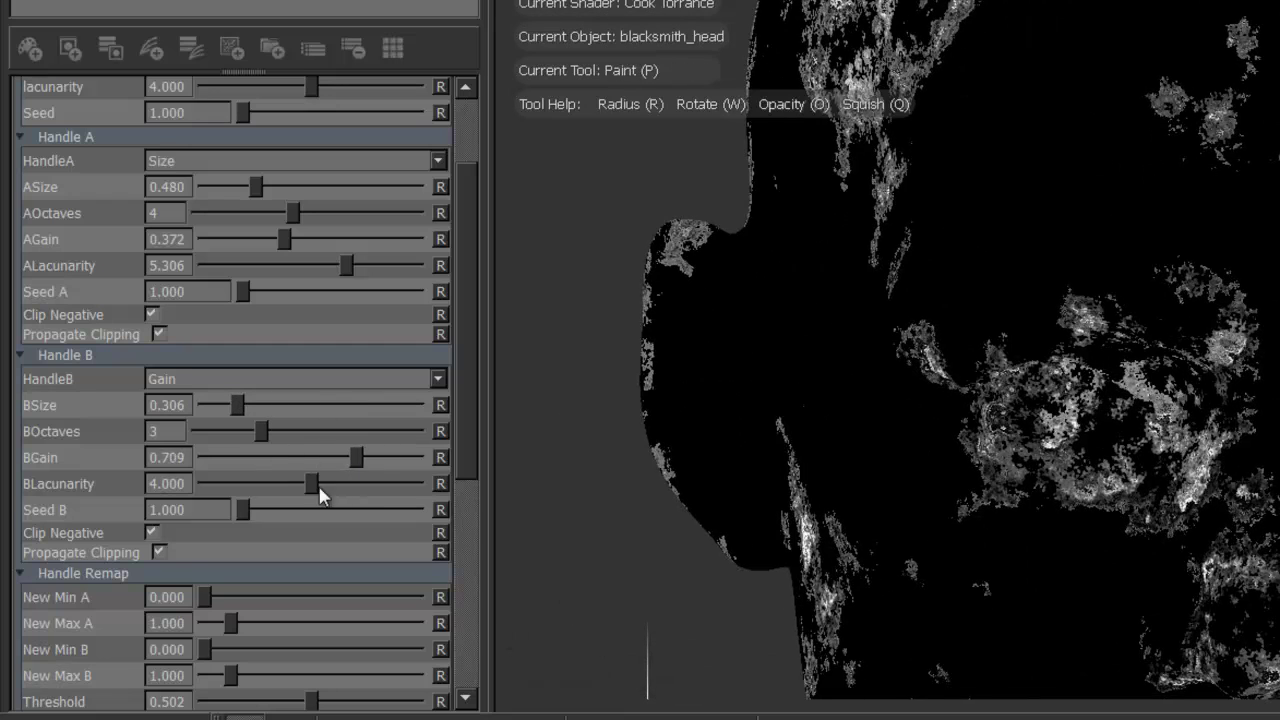
{"action": "mouse_move", "coordinate": [315, 485]}
{"action": "left_mouse_down"}
{"action": "mouse_move", "coordinate": [362, 485]}
{"action": "mouse_move", "coordinate": [300, 485]}
{"action": "left_mouse_up"}
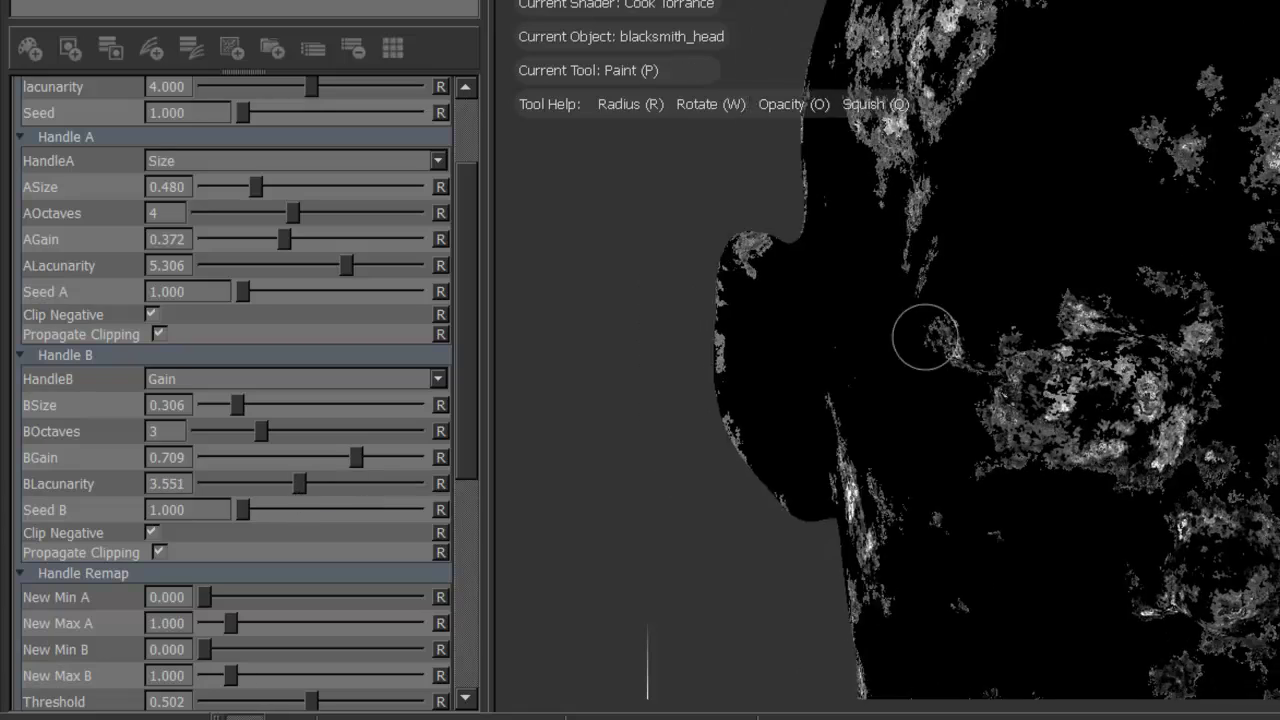
Step: Untick handle B's Clip Negative and Propagate Clipping
{"action": "scroll", "coordinate": [925, 337], "scroll_direction": "up", "scroll_amount": 2}
{"action": "left_click_drag", "start_coordinate": [951, 243], "coordinate": [780, 300], "text": "alt"}
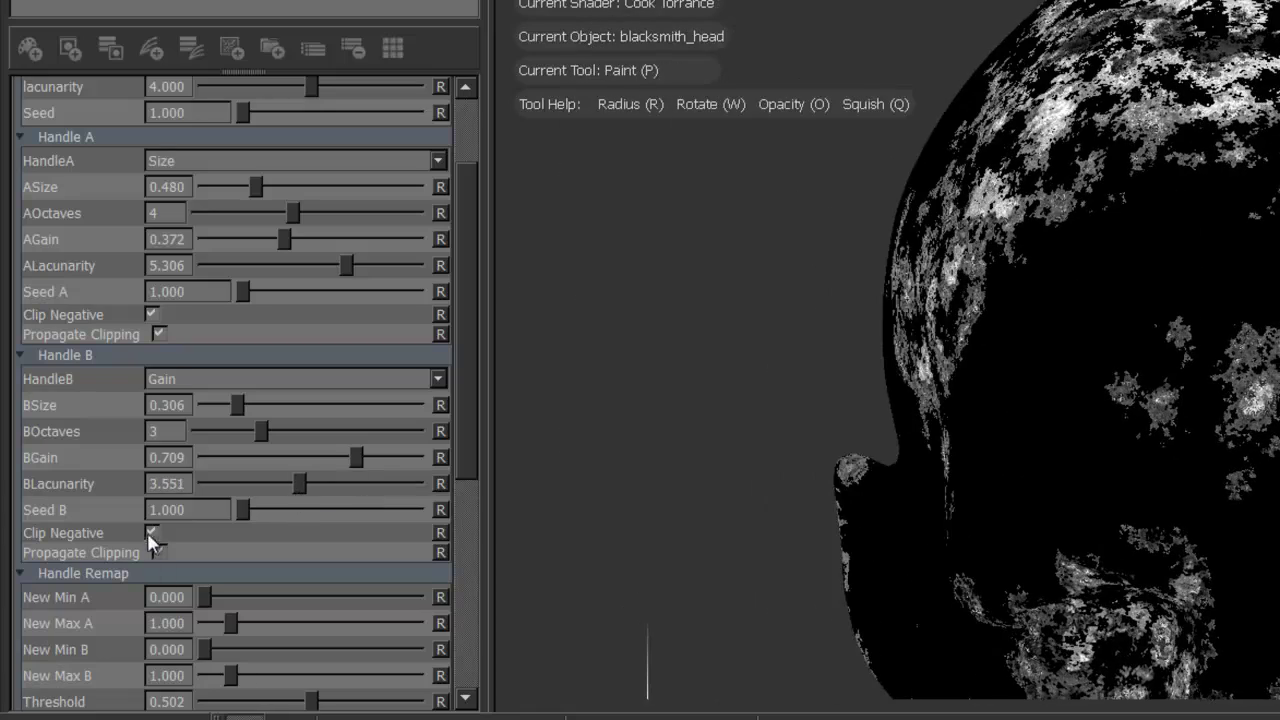
{"action": "left_click", "coordinate": [151, 532]}
{"action": "left_click", "coordinate": [158, 553]}
{"action": "middle_click_drag", "start_coordinate": [877, 380], "coordinate": [1030, 372]}
{"action": "left_click_drag", "start_coordinate": [864, 309], "coordinate": [1175, 373], "text": "alt"}
{"action": "right_click_drag", "start_coordinate": [1172, 375], "coordinate": [1000, 330], "text": "ctrl"}
{"action": "scroll", "coordinate": [850, 380], "scroll_direction": "down", "scroll_amount": 3}
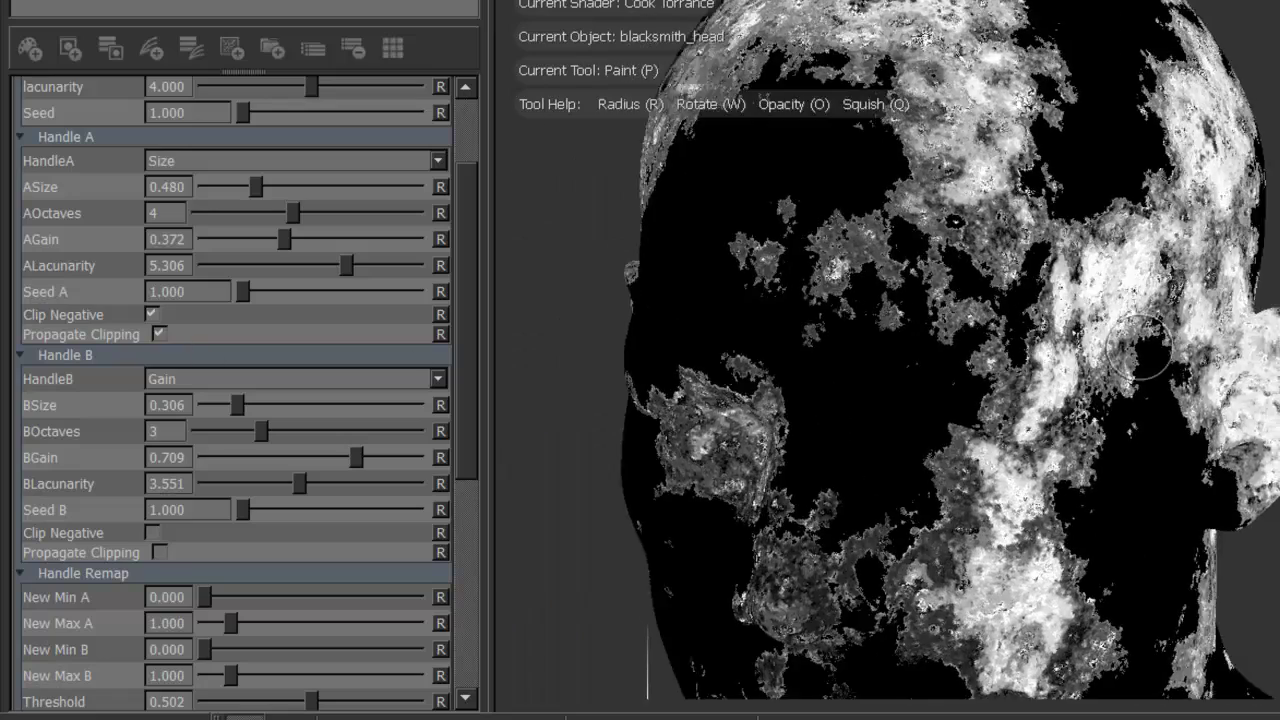
Step: Reduce handle B's size to 0.276, try Lacunarity mode, then set handle B to None
{"action": "left_click_drag", "start_coordinate": [240, 402], "coordinate": [235, 405]}
{"action": "left_click", "coordinate": [252, 376]}
{"action": "left_click", "coordinate": [245, 402]}
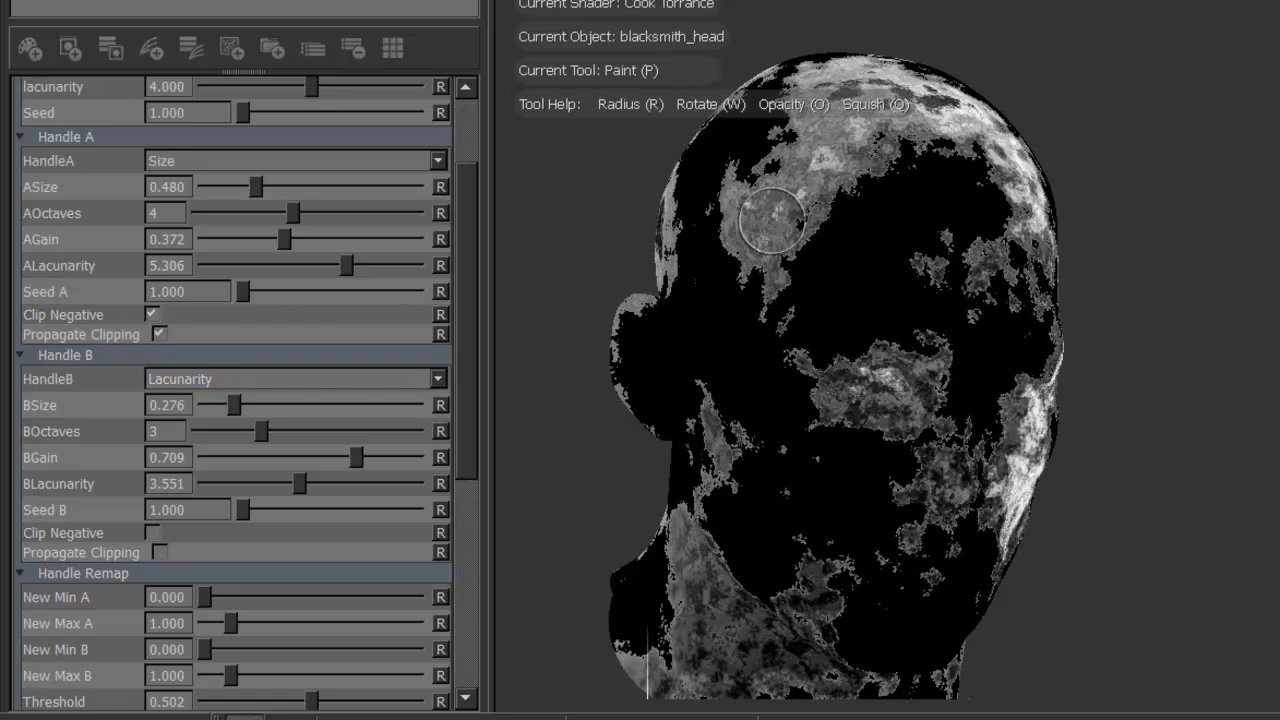
{"action": "left_click", "coordinate": [156, 378]}
{"action": "left_click", "coordinate": [172, 286]}
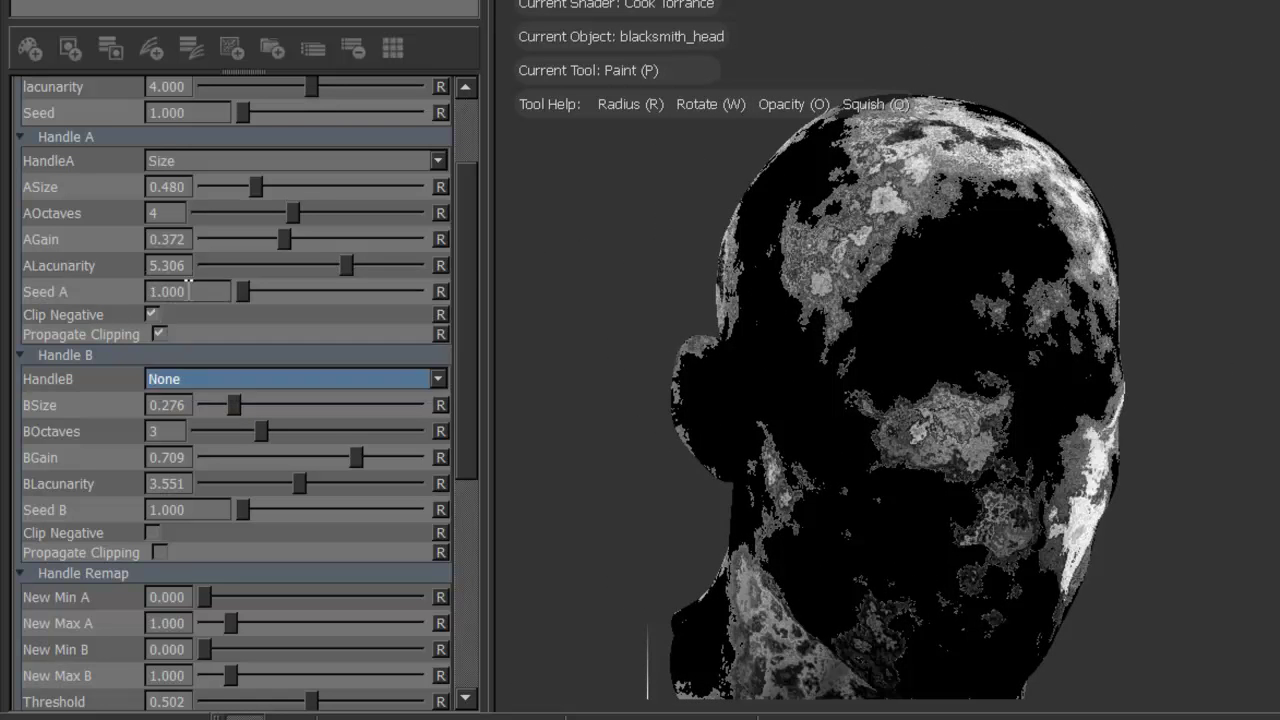
Step: Make handle A drive Lacunarity, unclipped, with ASize 0.347 and a lower gain
{"action": "left_click", "coordinate": [175, 160]}
{"action": "left_click", "coordinate": [209, 240]}
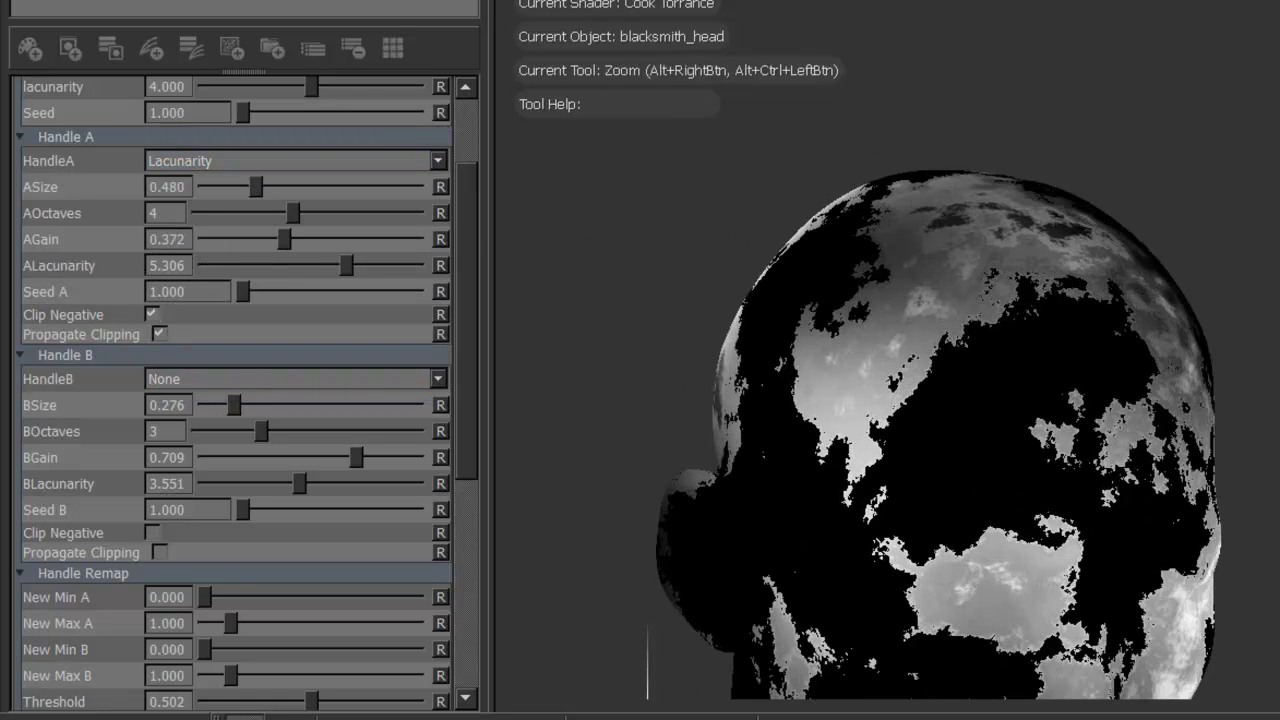
{"action": "left_click", "coordinate": [152, 315]}
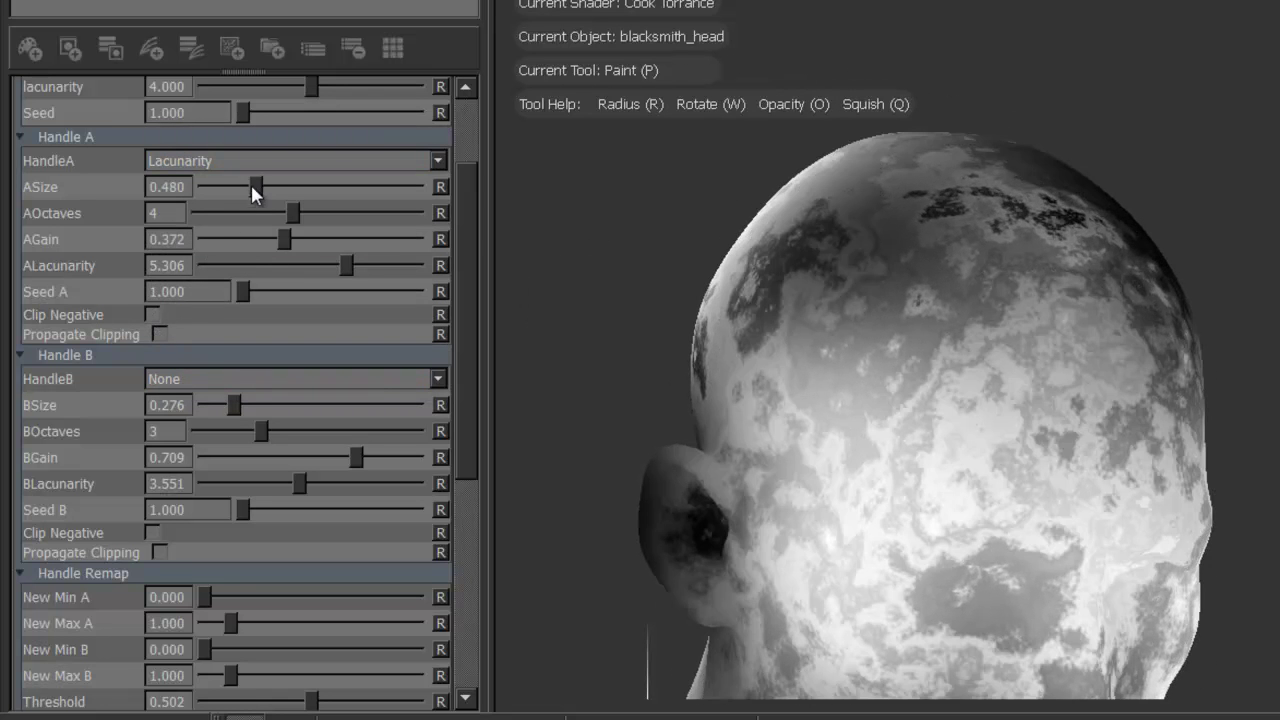
{"action": "mouse_move", "coordinate": [251, 186]}
{"action": "left_mouse_down"}
{"action": "mouse_move", "coordinate": [231, 197]}
{"action": "mouse_move", "coordinate": [242, 204]}
{"action": "left_mouse_up"}
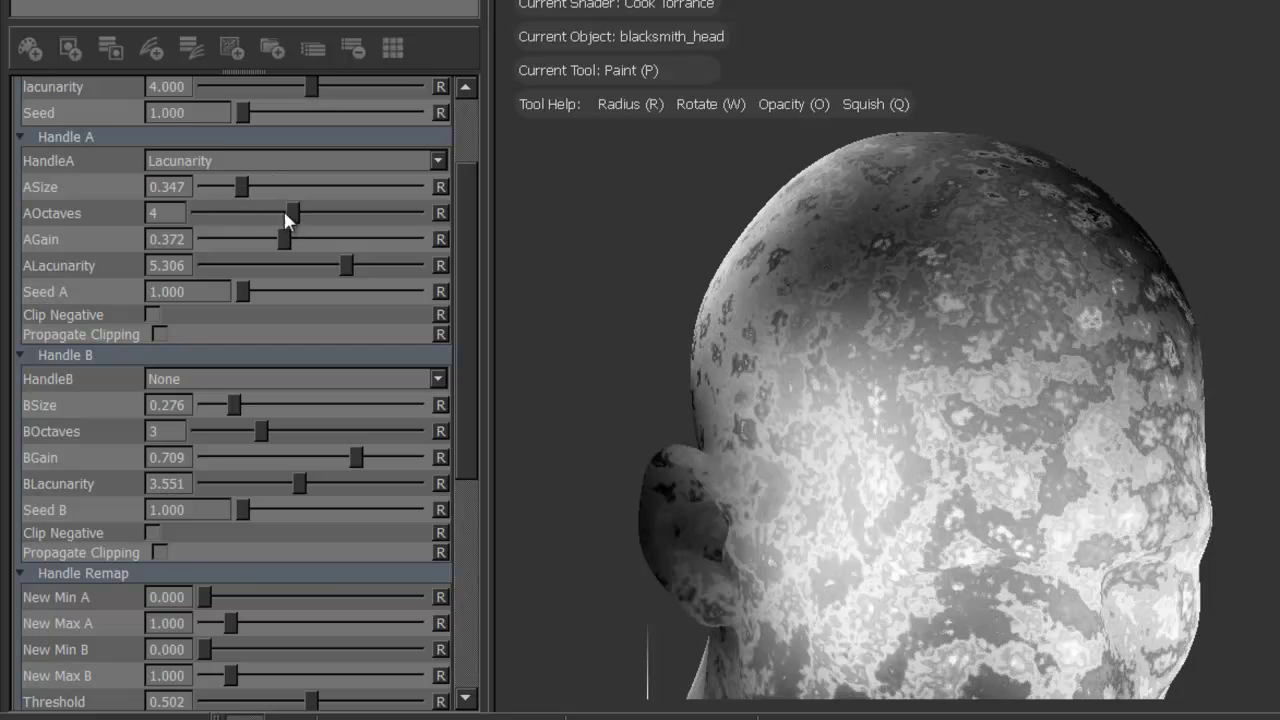
{"action": "left_click_drag", "start_coordinate": [312, 239], "coordinate": [260, 277]}
Step: Lower ALacunarity to 2.980, change Seed A, and switch handle A to Octave mode
{"action": "left_click_drag", "start_coordinate": [339, 270], "coordinate": [271, 307]}
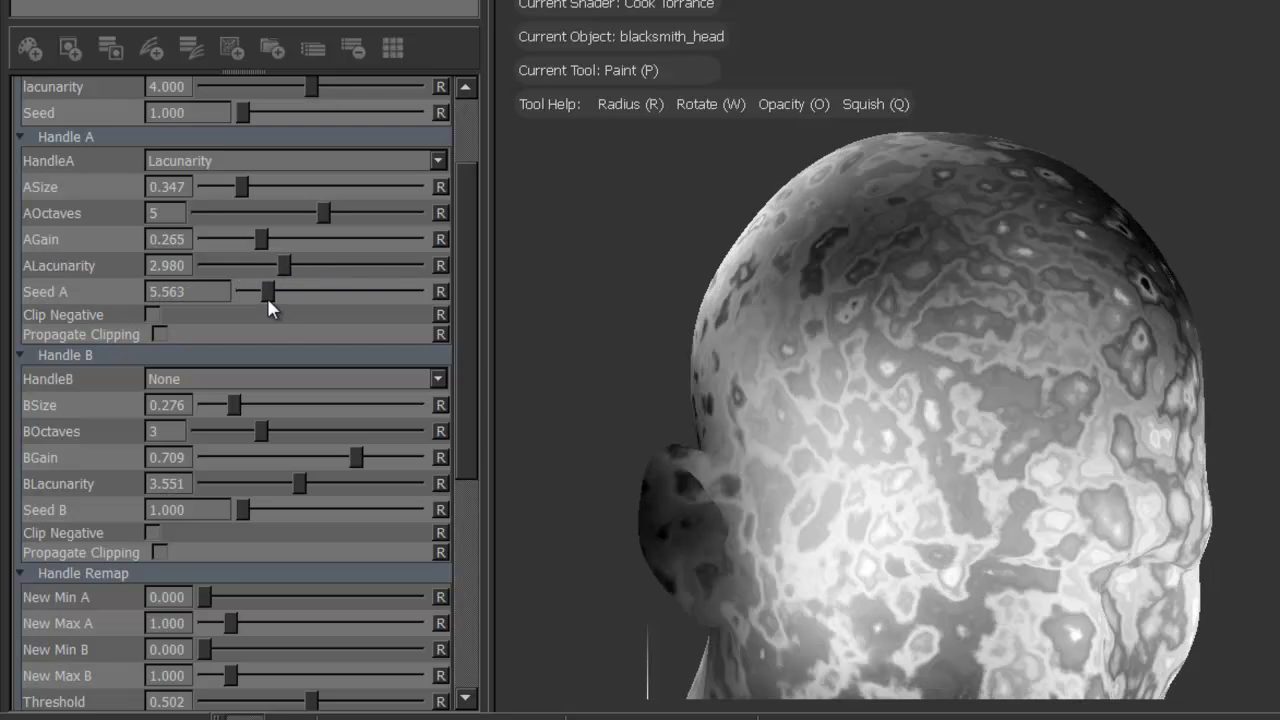
{"action": "left_click", "coordinate": [202, 162]}
{"action": "left_click", "coordinate": [206, 117]}
{"action": "middle_click_drag", "start_coordinate": [1180, 353], "coordinate": [1190, 347], "text": "alt"}
{"action": "mouse_move", "coordinate": [1190, 347]}
{"action": "right_mouse_down", "text": "alt"}
{"action": "mouse_move", "coordinate": [1100, 286]}
{"action": "mouse_move", "coordinate": [1000, 260]}
{"action": "right_mouse_up", "text": "alt"}
{"action": "mouse_move", "coordinate": [1000, 260]}
{"action": "left_mouse_down", "text": "alt"}
{"action": "mouse_move", "coordinate": [878, 241]}
{"action": "mouse_move", "coordinate": [1071, 234]}
{"action": "mouse_move", "coordinate": [989, 309]}
{"action": "mouse_move", "coordinate": [840, 316]}
{"action": "mouse_move", "coordinate": [931, 300]}
{"action": "mouse_move", "coordinate": [986, 314]}
{"action": "mouse_move", "coordinate": [937, 297]}
{"action": "left_mouse_up", "text": "alt"}
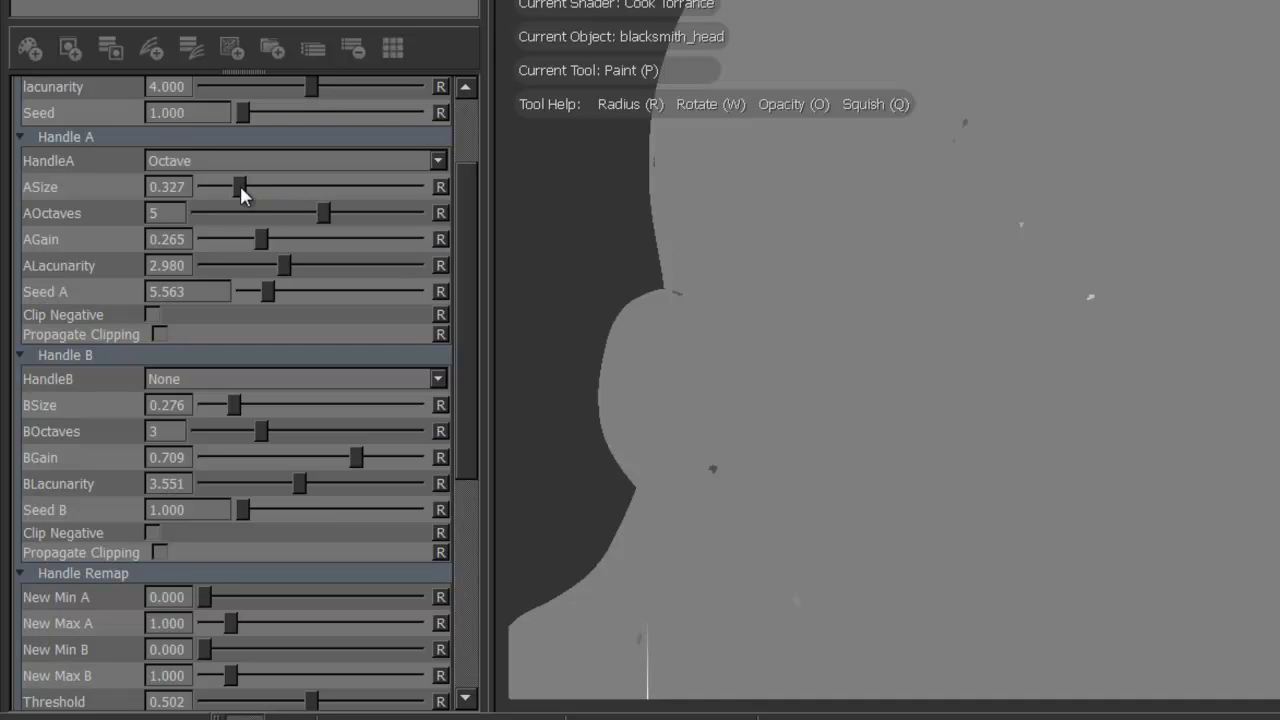
Step: Set handle A to size 0.357, octaves 7, gain 1.000 and lacunarity 2.367
{"action": "mouse_move", "coordinate": [235, 189]}
{"action": "left_mouse_down"}
{"action": "mouse_move", "coordinate": [266, 196]}
{"action": "mouse_move", "coordinate": [244, 191]}
{"action": "left_mouse_up"}
{"action": "left_click_drag", "start_coordinate": [325, 210], "coordinate": [373, 218]}
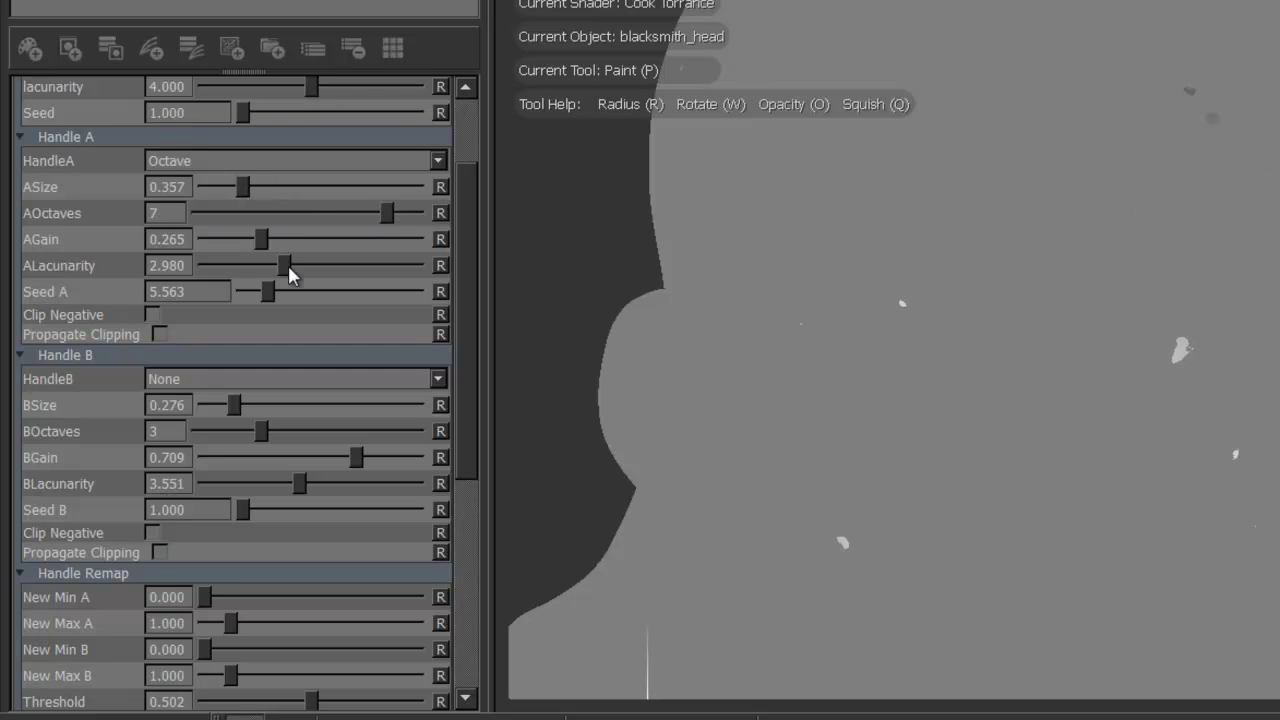
{"action": "left_click_drag", "start_coordinate": [296, 270], "coordinate": [464, 229]}
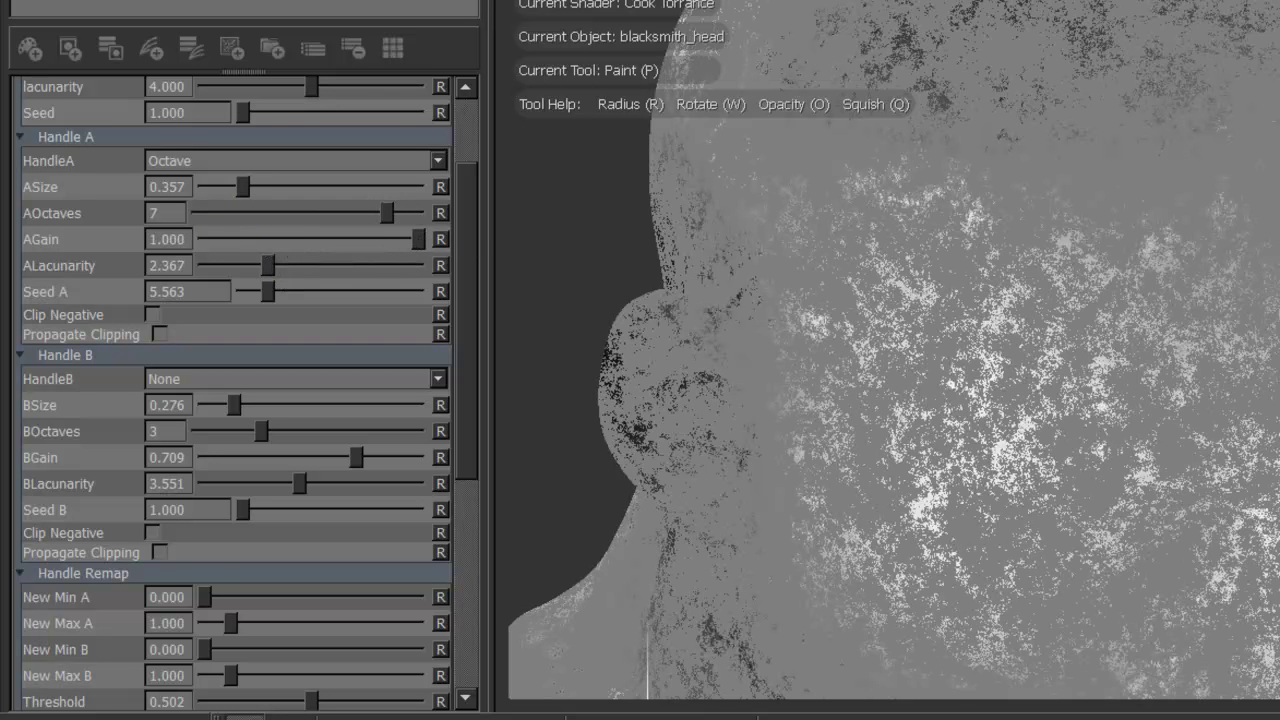
{"action": "mouse_move", "coordinate": [977, 220]}
{"action": "left_mouse_down", "text": "alt"}
{"action": "mouse_move", "coordinate": [960, 225]}
{"action": "mouse_move", "coordinate": [1143, 300]}
{"action": "left_mouse_up", "text": "alt"}
{"action": "right_click_drag", "start_coordinate": [1143, 300], "coordinate": [503, 220], "text": "alt"}
{"action": "left_click_drag", "start_coordinate": [473, 204], "coordinate": [459, 320]}
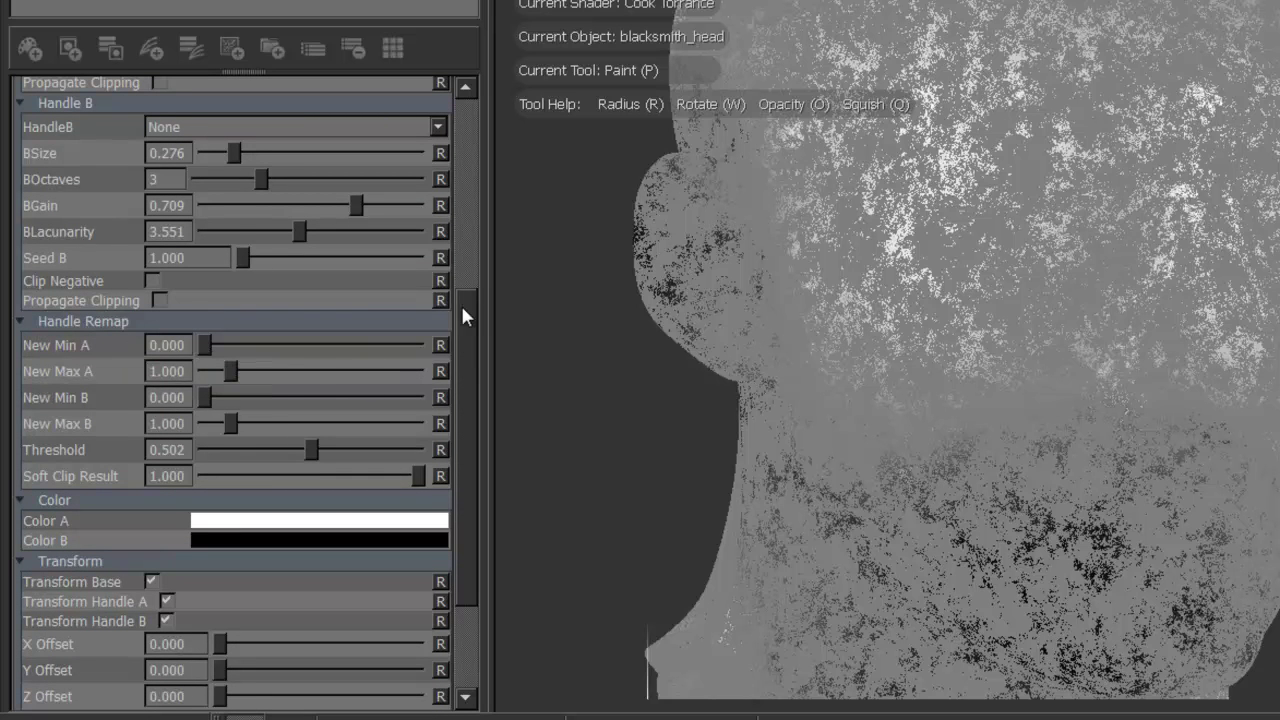
Step: Drag New Min A to 0.408 and New Max A to 3.714 in Handle Remap
{"action": "left_click_drag", "start_coordinate": [460, 329], "coordinate": [467, 188]}
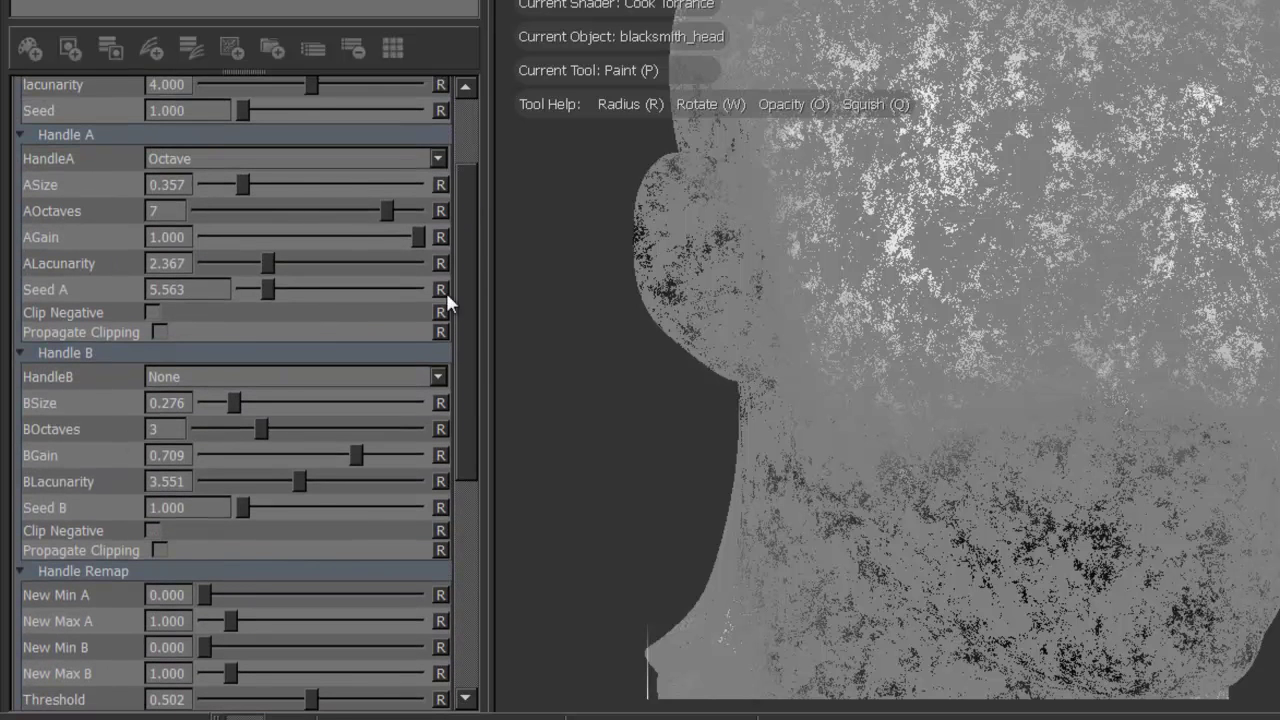
{"action": "scroll", "coordinate": [455, 293], "scroll_direction": "down", "scroll_amount": 5}
{"action": "left_click_drag", "start_coordinate": [207, 396], "coordinate": [309, 412]}
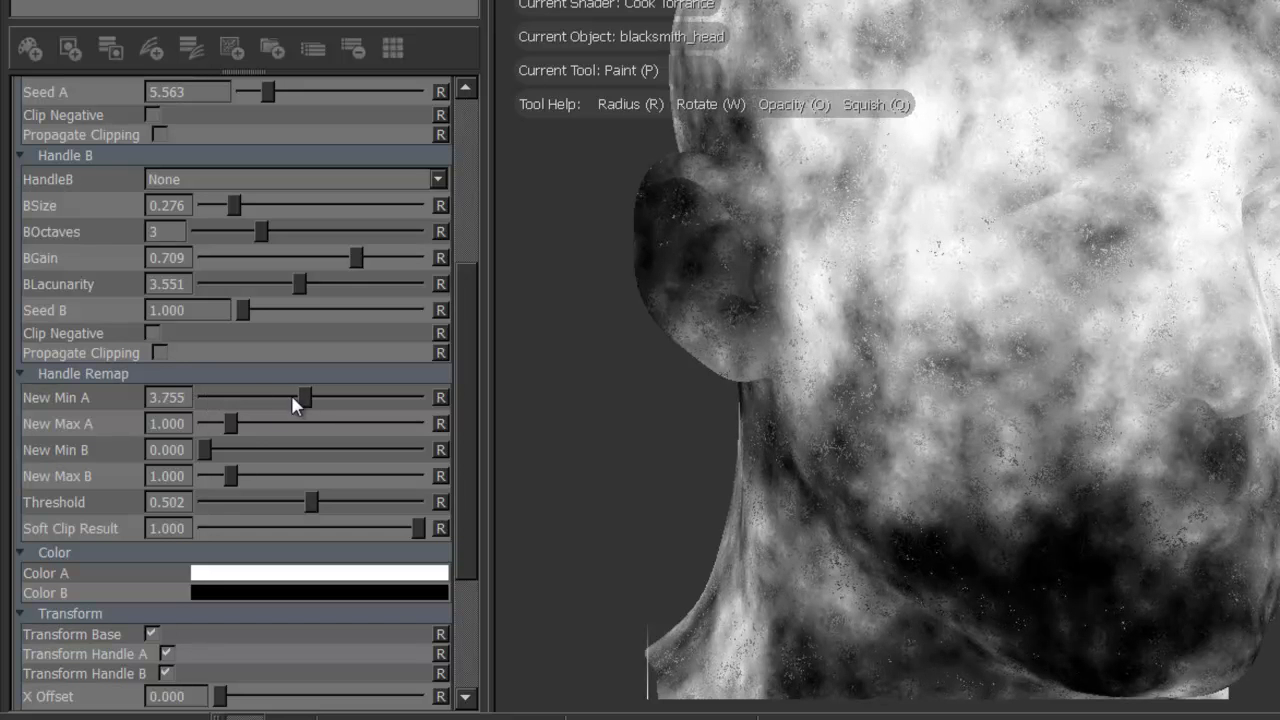
{"action": "scroll", "coordinate": [465, 318], "scroll_direction": "up", "scroll_amount": 1}
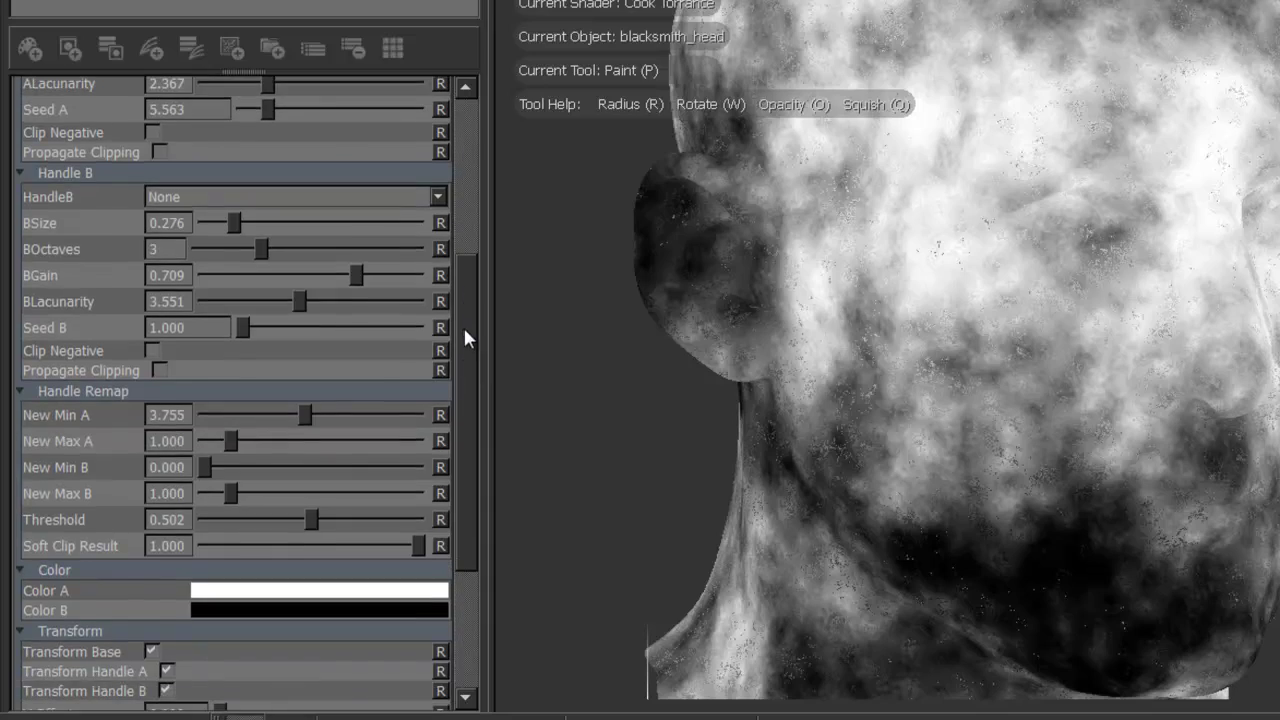
{"action": "left_click_drag", "start_coordinate": [230, 441], "coordinate": [316, 443]}
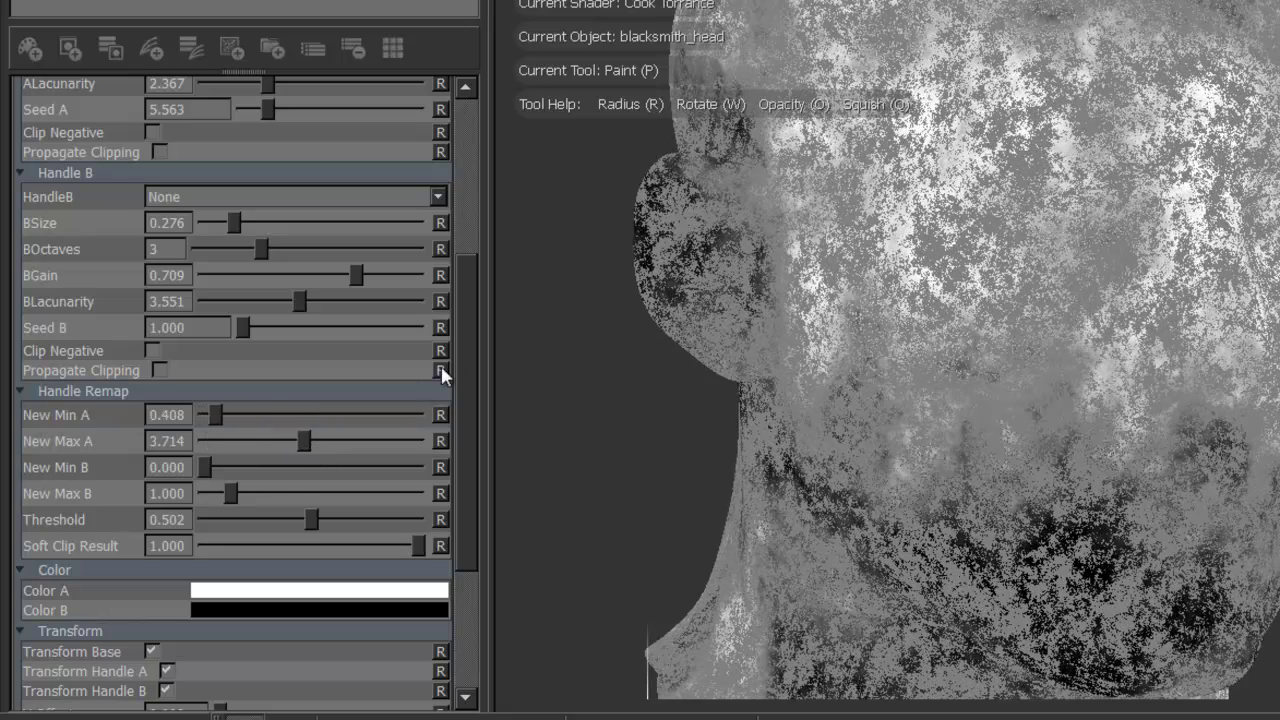
Step: Re-enable handle A's Clip Negative and Propagate Clipping, and set New Min A to 0.367
{"action": "scroll", "coordinate": [447, 354], "scroll_direction": "up", "scroll_amount": 5}
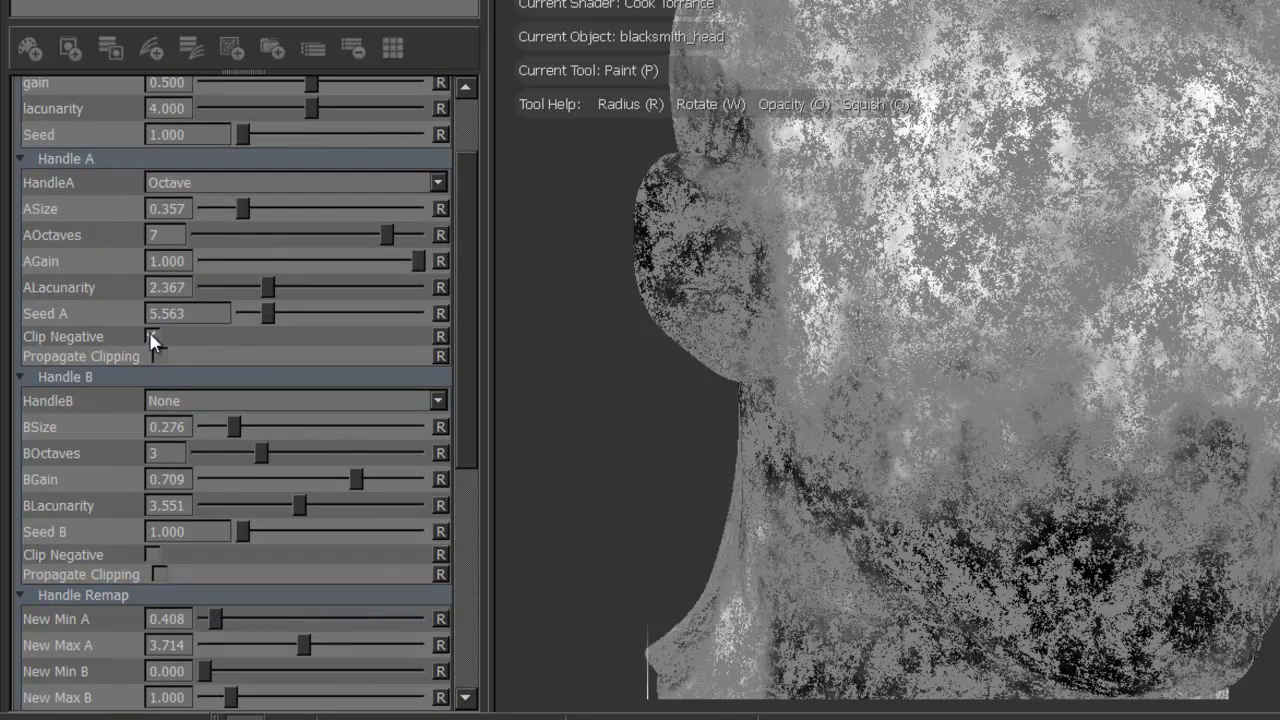
{"action": "left_click", "coordinate": [152, 336]}
{"action": "left_click", "coordinate": [159, 355]}
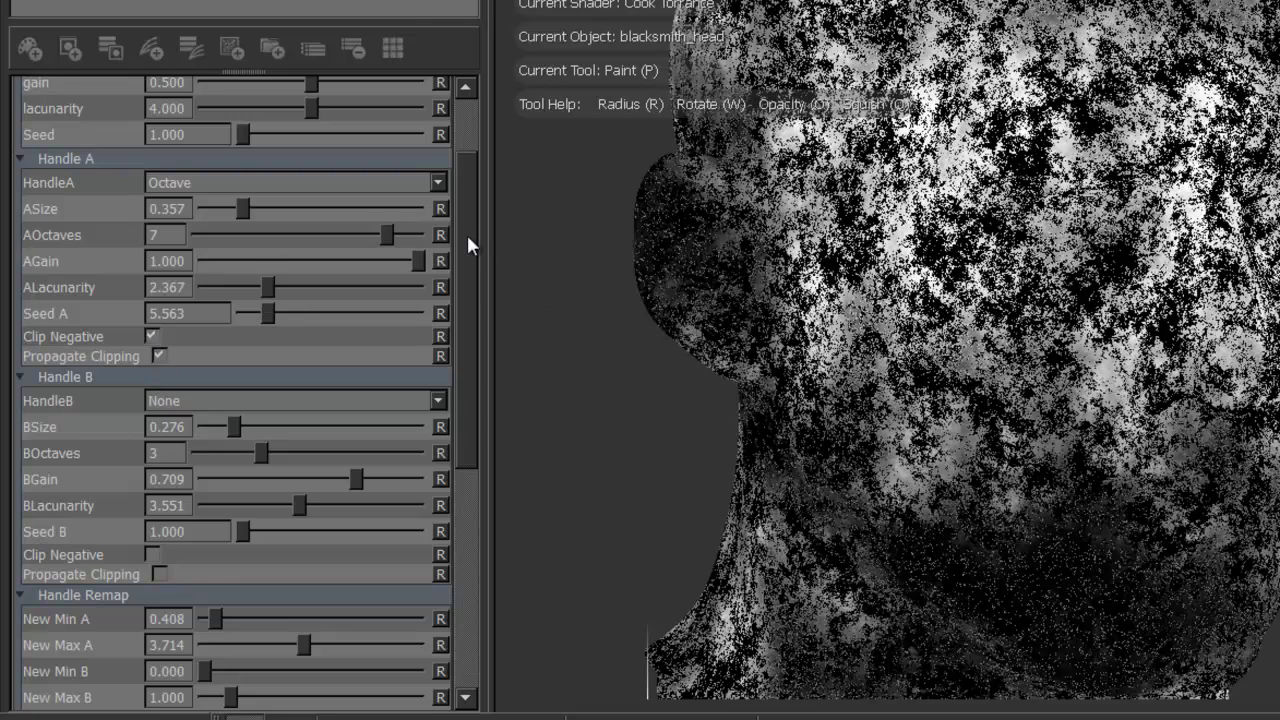
{"action": "scroll", "coordinate": [467, 240], "scroll_direction": "down", "scroll_amount": 2}
{"action": "left_click_drag", "start_coordinate": [217, 528], "coordinate": [216, 531]}
Step: Set handle A to gain 0.959, octaves 3, size 0.398 and lacunarity 2.327
{"action": "scroll", "coordinate": [450, 285], "scroll_direction": "up", "scroll_amount": 2}
{"action": "left_click", "coordinate": [409, 253]}
{"action": "left_click_drag", "start_coordinate": [384, 223], "coordinate": [257, 245]}
{"action": "left_click_drag", "start_coordinate": [244, 198], "coordinate": [249, 208]}
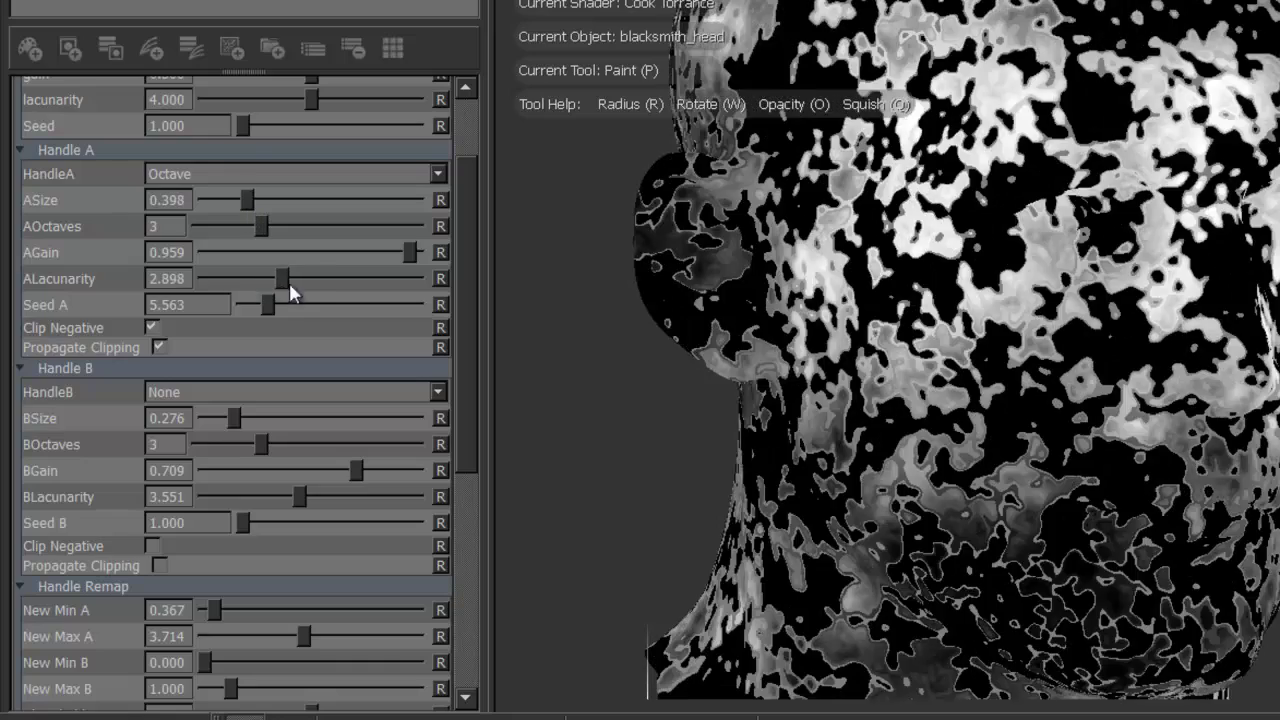
{"action": "left_click_drag", "start_coordinate": [269, 279], "coordinate": [266, 283]}
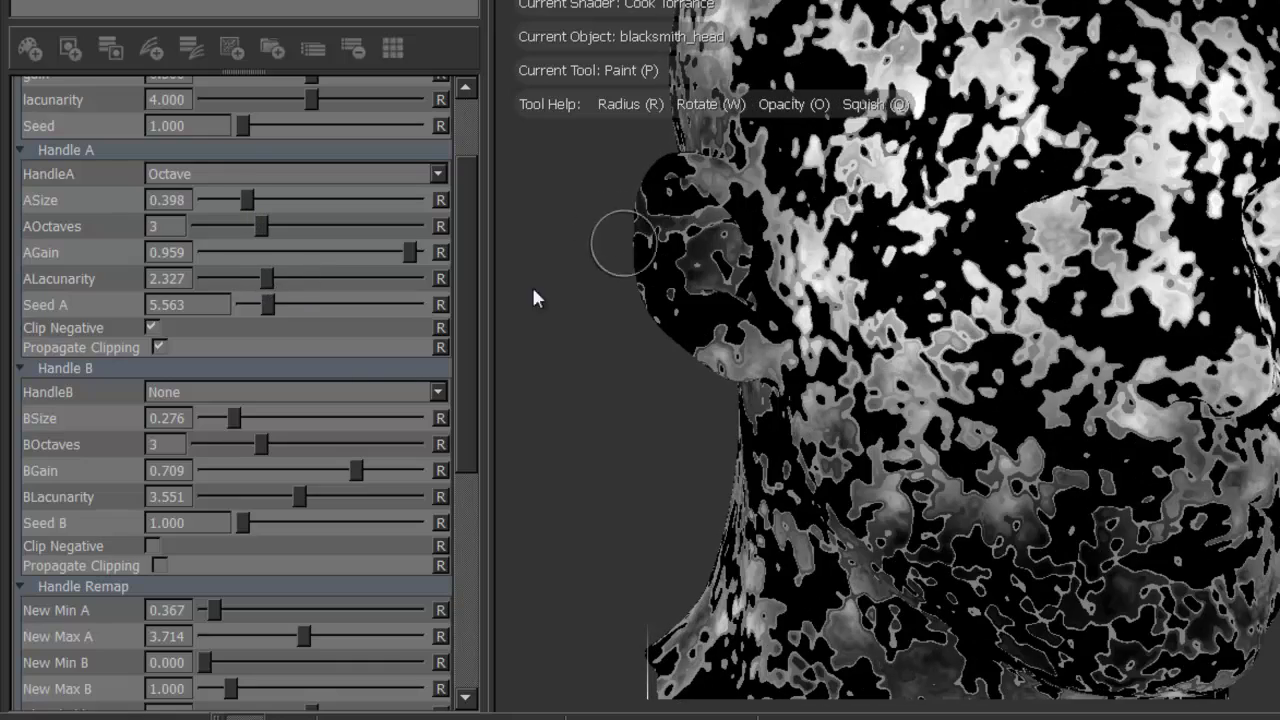
Step: Make handles A and B both drive Size, with handle B's size at 0.347
{"action": "left_click", "coordinate": [240, 395]}
{"action": "left_click", "coordinate": [228, 420]}
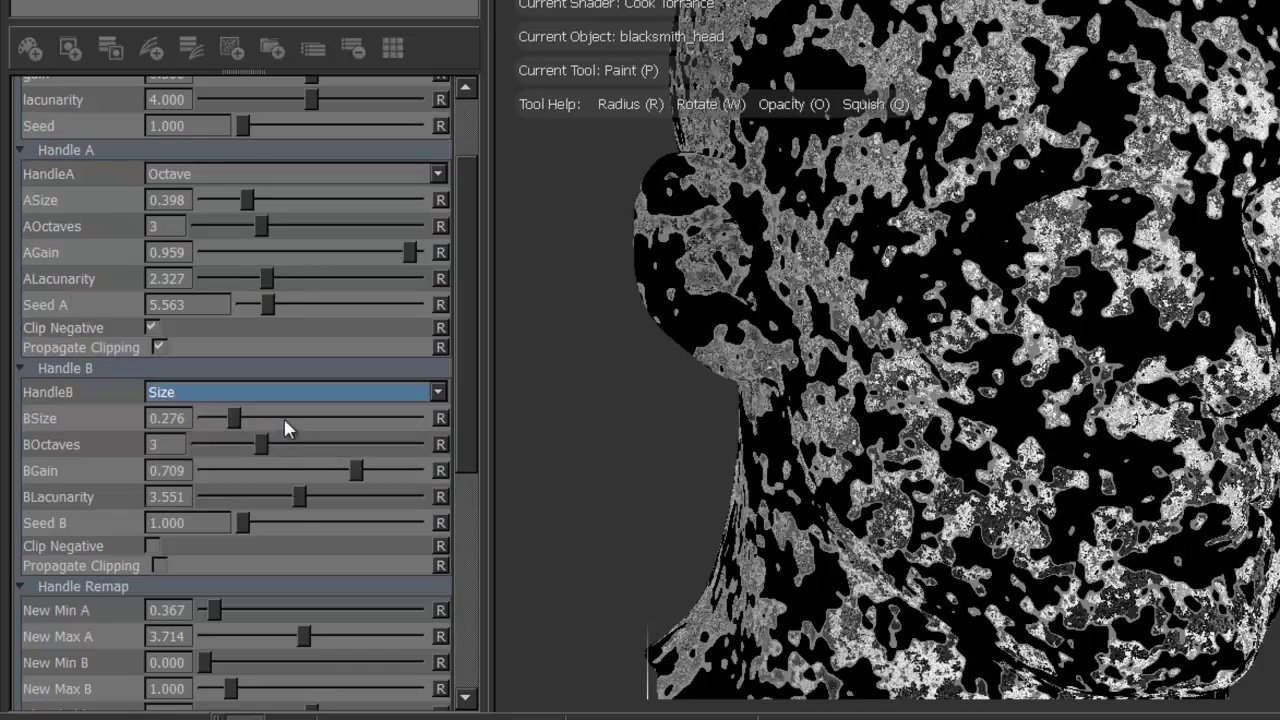
{"action": "left_click_drag", "start_coordinate": [234, 417], "coordinate": [233, 452]}
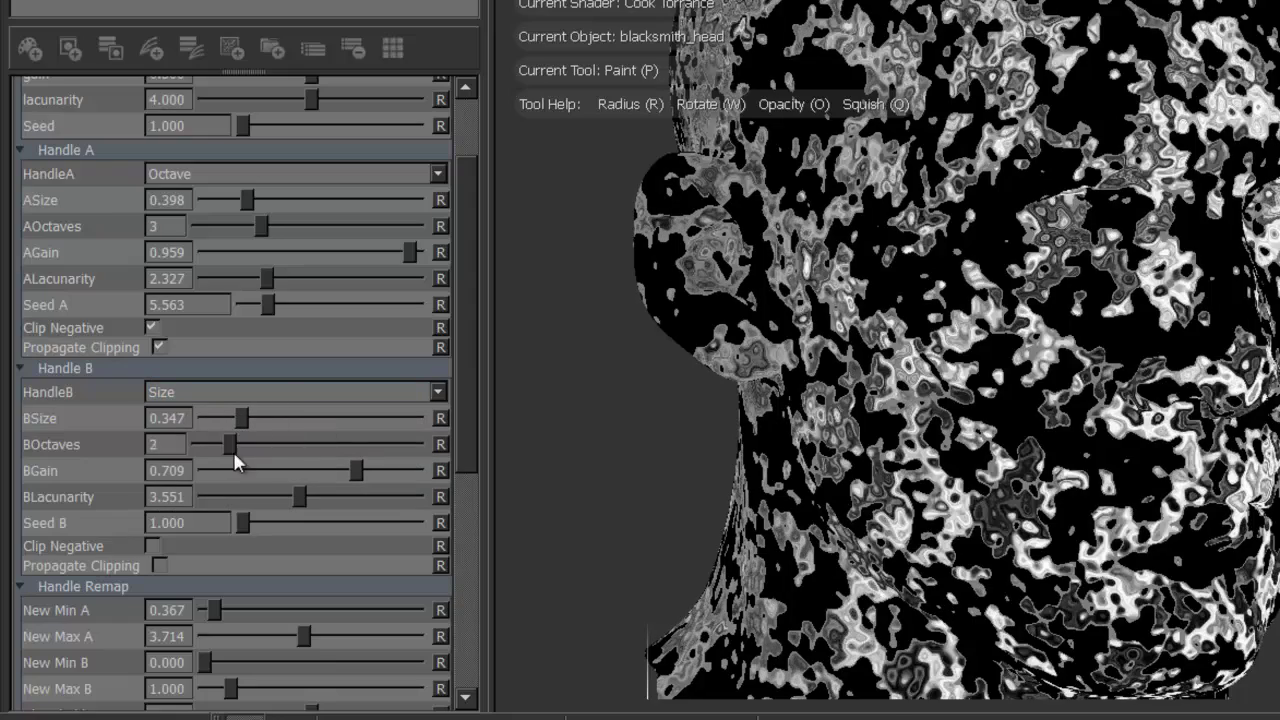
{"action": "left_click", "coordinate": [194, 173]}
{"action": "left_click", "coordinate": [194, 150]}
{"action": "left_click", "coordinate": [194, 152]}
{"action": "left_click", "coordinate": [196, 193]}
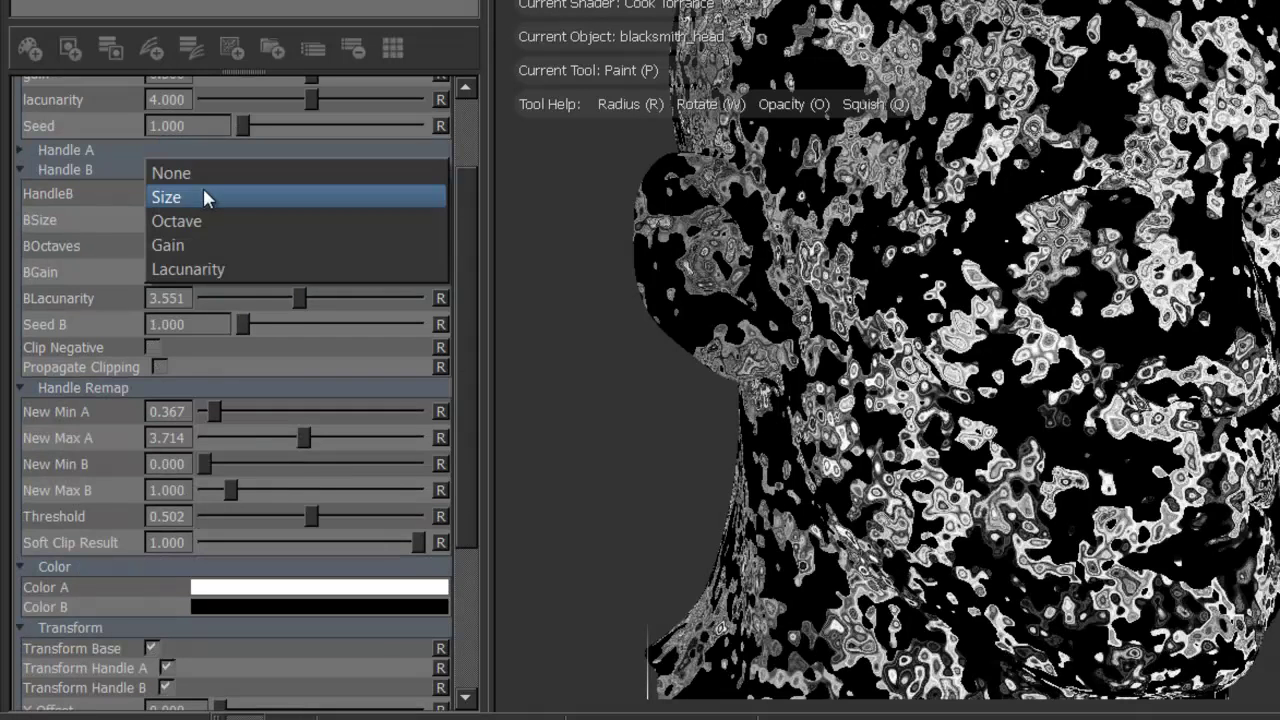
{"action": "left_click", "coordinate": [190, 197]}
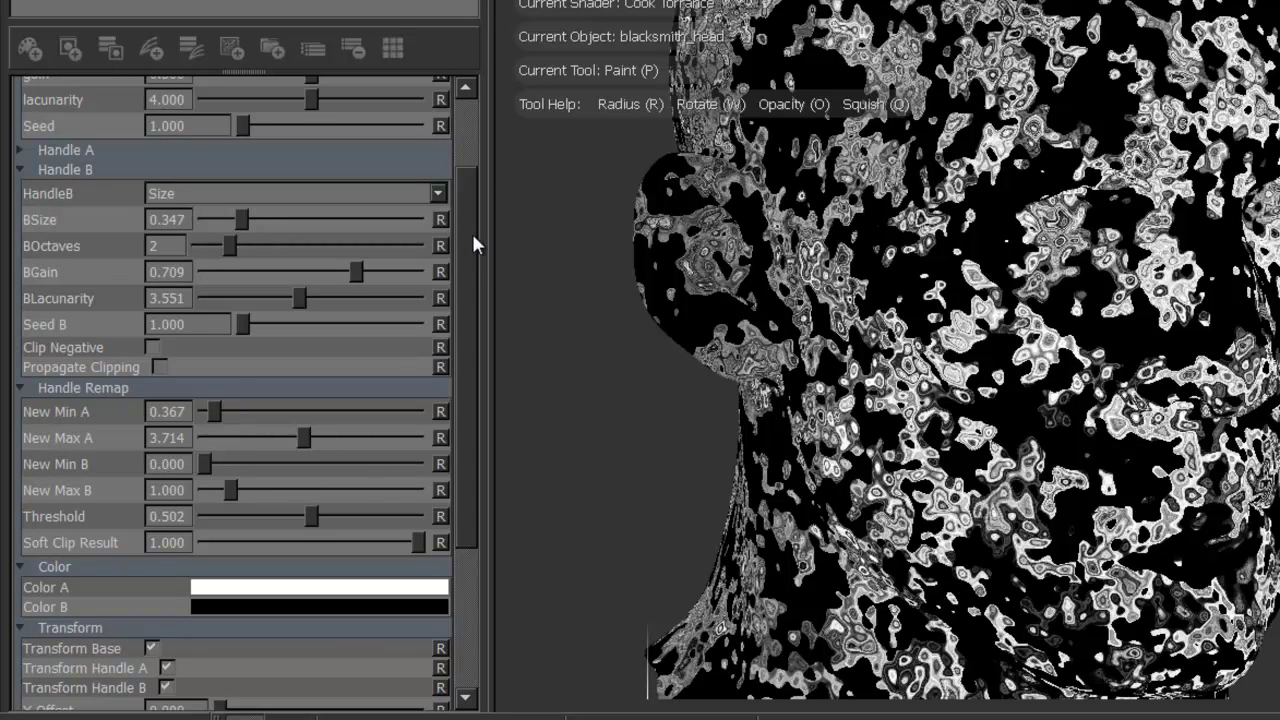
Step: Enlarge BSize to 0.408 and raise BGain to 1.000
{"action": "scroll", "coordinate": [326, 250], "scroll_direction": "up", "scroll_amount": 1}
{"action": "mouse_move", "coordinate": [244, 249]}
{"action": "left_mouse_down"}
{"action": "mouse_move", "coordinate": [271, 251]}
{"action": "mouse_move", "coordinate": [250, 258]}
{"action": "left_mouse_up"}
{"action": "left_click_drag", "start_coordinate": [348, 300], "coordinate": [417, 304]}
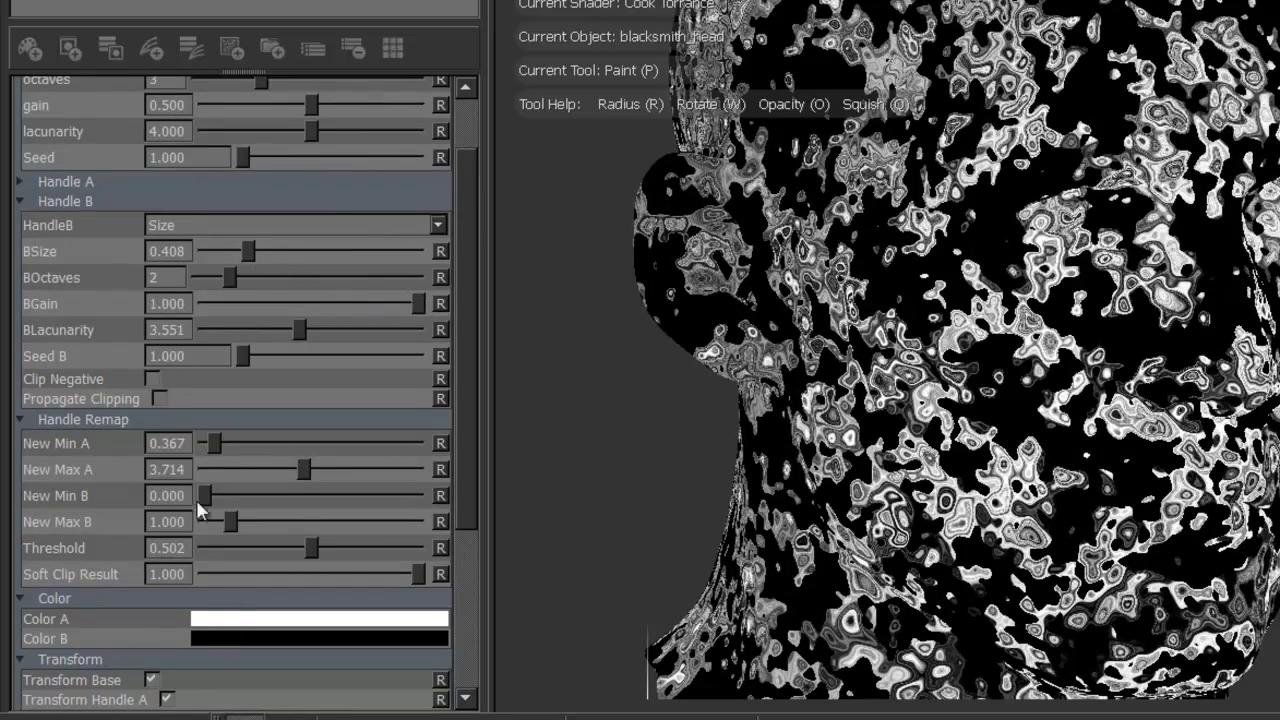
Step: Remap New Min A to 0.898 and New Max B to 0.367
{"action": "mouse_move", "coordinate": [218, 452]}
{"action": "left_mouse_down"}
{"action": "mouse_move", "coordinate": [246, 449]}
{"action": "mouse_move", "coordinate": [229, 449]}
{"action": "left_mouse_up"}
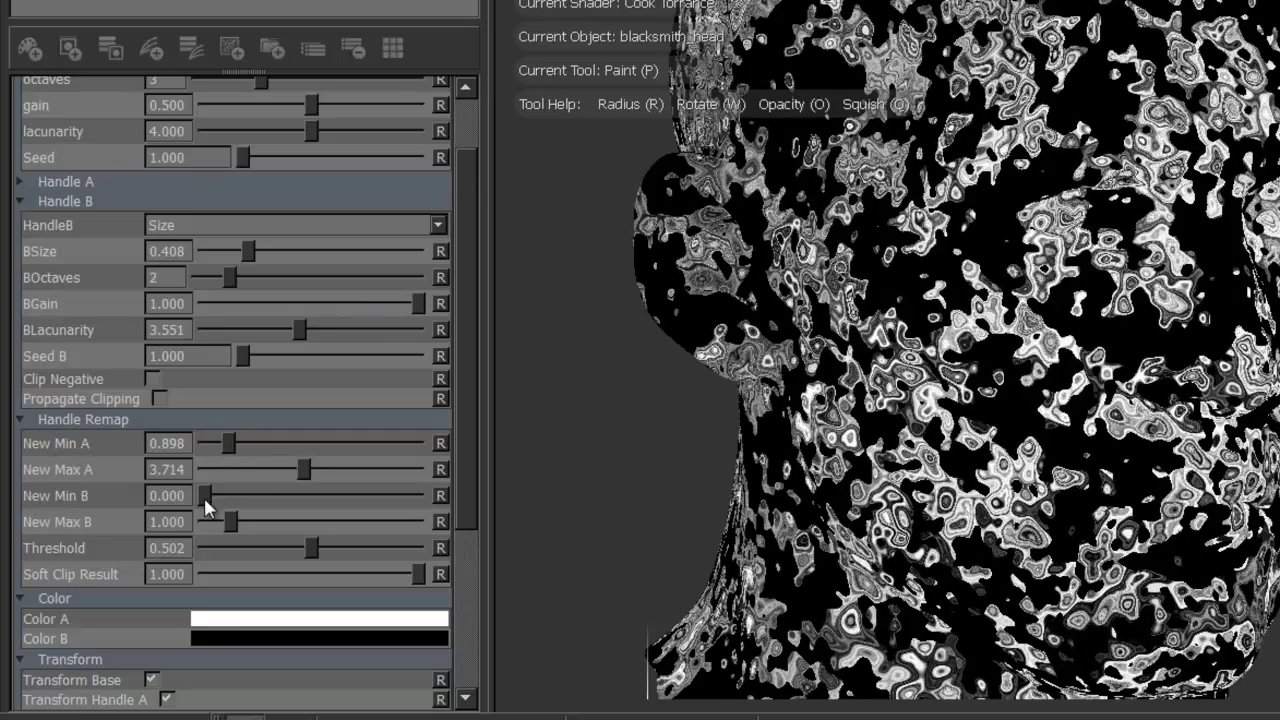
{"action": "mouse_move", "coordinate": [205, 497]}
{"action": "left_mouse_down"}
{"action": "mouse_move", "coordinate": [240, 512]}
{"action": "mouse_move", "coordinate": [222, 522]}
{"action": "mouse_move", "coordinate": [319, 534]}
{"action": "mouse_move", "coordinate": [201, 542]}
{"action": "mouse_move", "coordinate": [206, 551]}
{"action": "mouse_move", "coordinate": [214, 536]}
{"action": "left_mouse_up"}
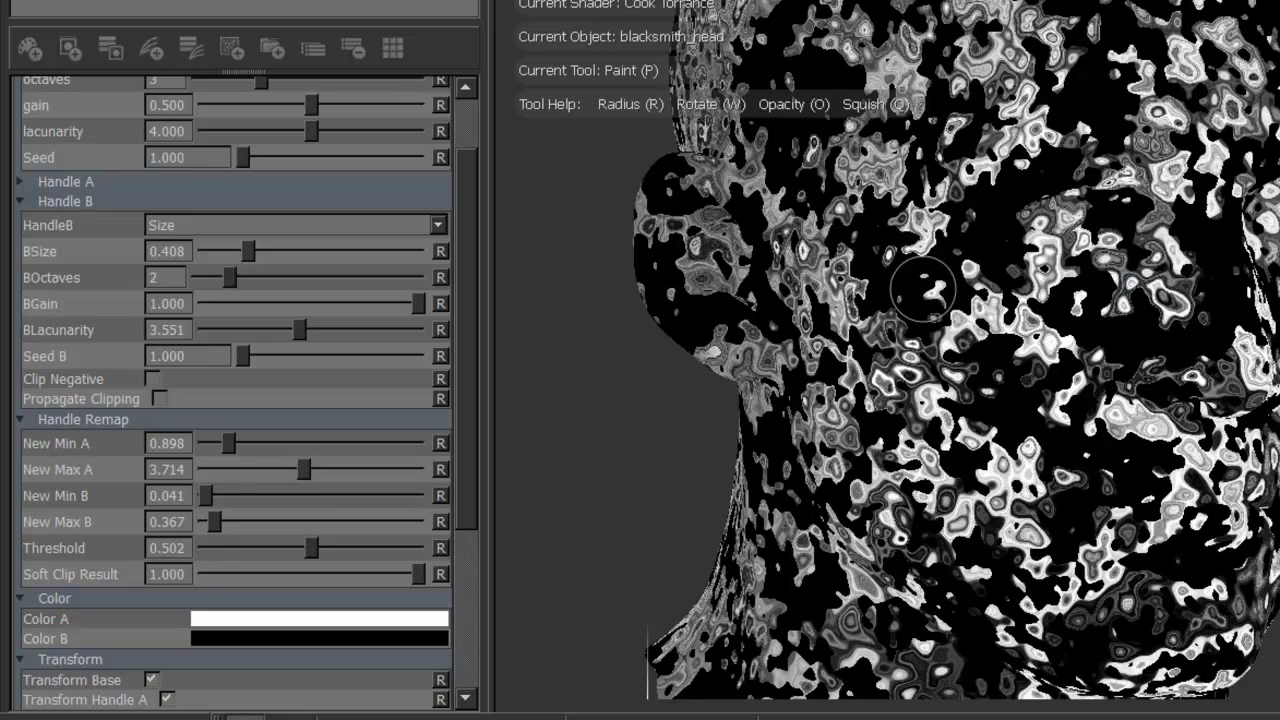
{"action": "scroll", "coordinate": [1100, 250], "scroll_direction": "up", "scroll_amount": 5}
{"action": "scroll", "coordinate": [863, 200], "scroll_direction": "down", "scroll_amount": 5}
{"action": "left_click_drag", "start_coordinate": [863, 220], "coordinate": [1013, 255], "text": "alt"}
{"action": "scroll", "coordinate": [1013, 255], "scroll_direction": "up", "scroll_amount": 3}
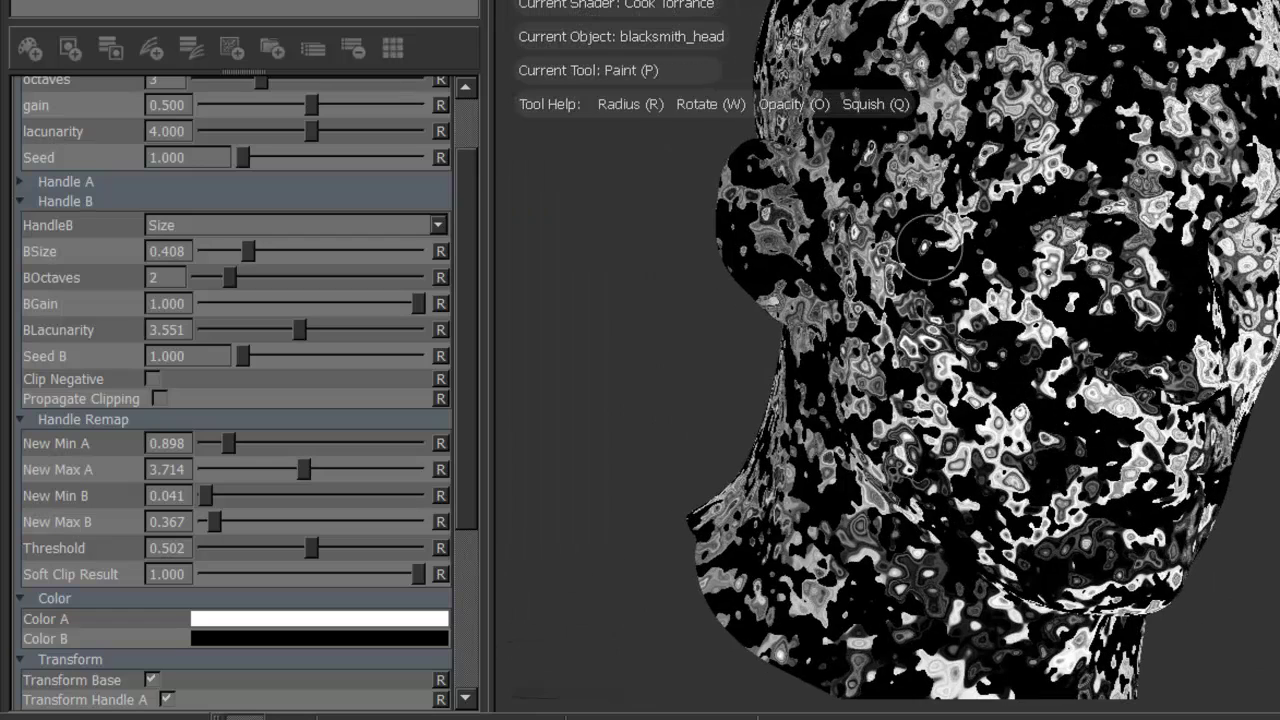
{"action": "scroll", "coordinate": [474, 257], "scroll_direction": "down", "scroll_amount": 2}
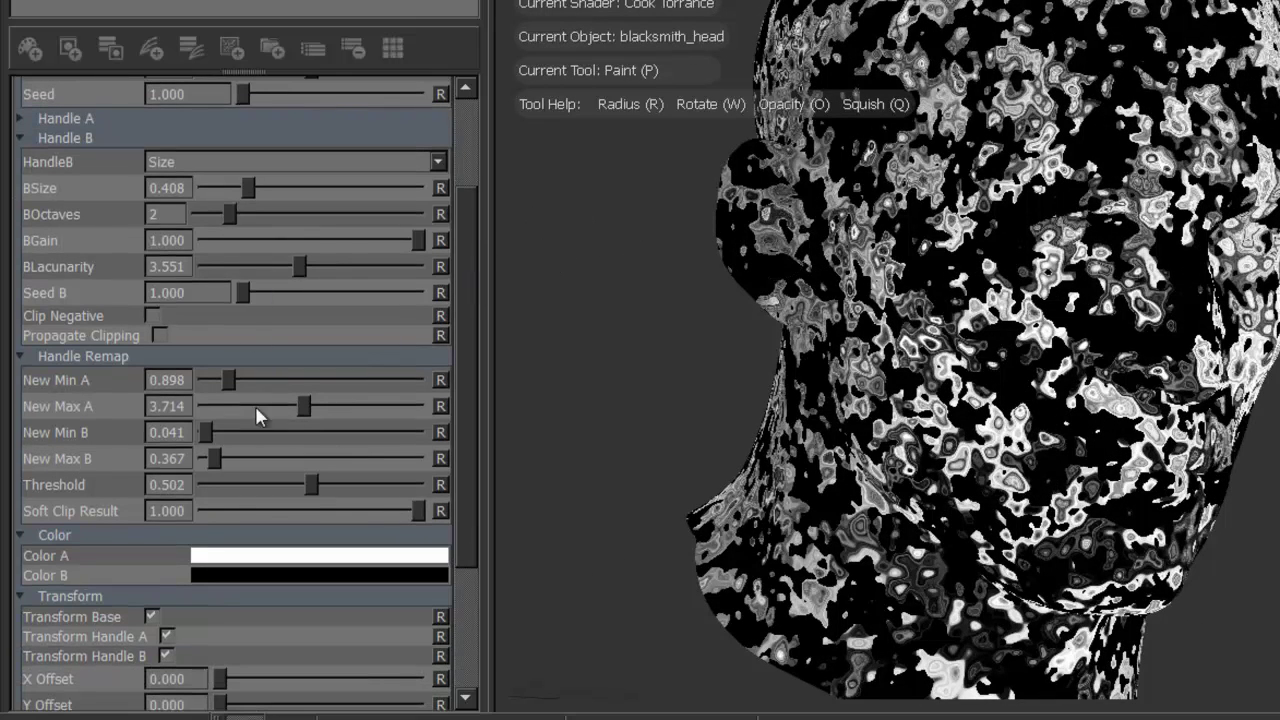
Step: Experiment with the remap threshold and soft clip, trying soft clip 0.190 and threshold 0.602
{"action": "scroll", "coordinate": [468, 378], "scroll_direction": "down", "scroll_amount": 1}
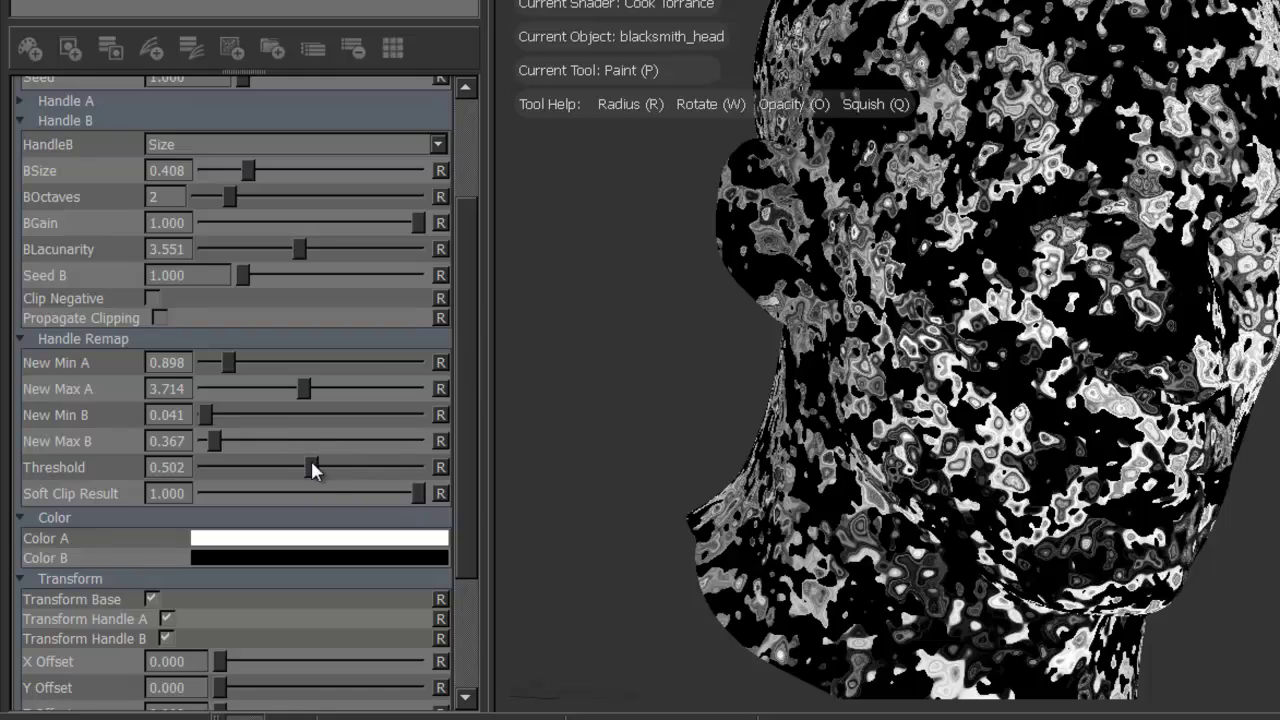
{"action": "left_click_drag", "start_coordinate": [311, 463], "coordinate": [357, 470]}
{"action": "left_click_drag", "start_coordinate": [241, 489], "coordinate": [276, 485]}
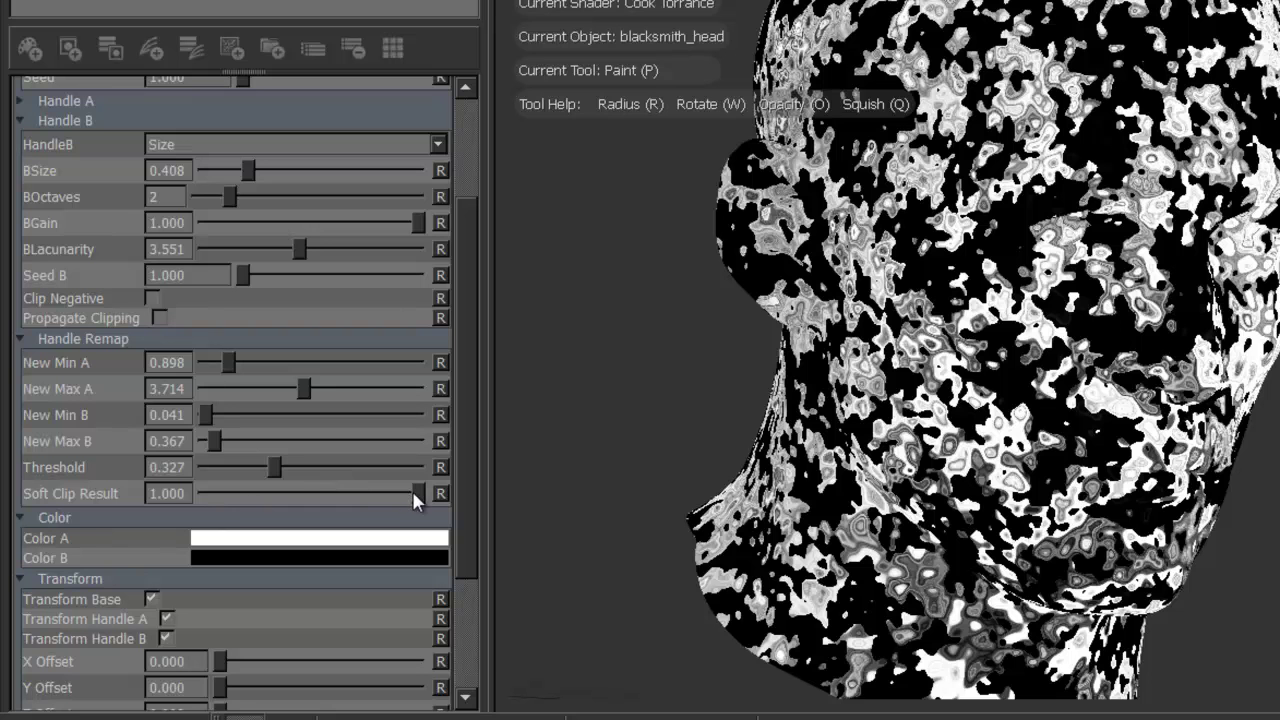
{"action": "left_click_drag", "start_coordinate": [415, 495], "coordinate": [245, 522]}
{"action": "left_click_drag", "start_coordinate": [265, 470], "coordinate": [335, 472]}
Step: Set handle B to None and make handle A driven by Size
{"action": "left_click_drag", "start_coordinate": [457, 402], "coordinate": [450, 299]}
{"action": "left_click", "coordinate": [228, 294]}
{"action": "left_click", "coordinate": [232, 271]}
{"action": "left_click", "coordinate": [78, 256]}
{"action": "left_click", "coordinate": [223, 277]}
{"action": "left_click", "coordinate": [206, 277]}
Step: Fine-tune soft clip and threshold, finishing at Threshold 0.673 and Soft Clip Result 0.633
{"action": "left_click_drag", "start_coordinate": [471, 283], "coordinate": [441, 437]}
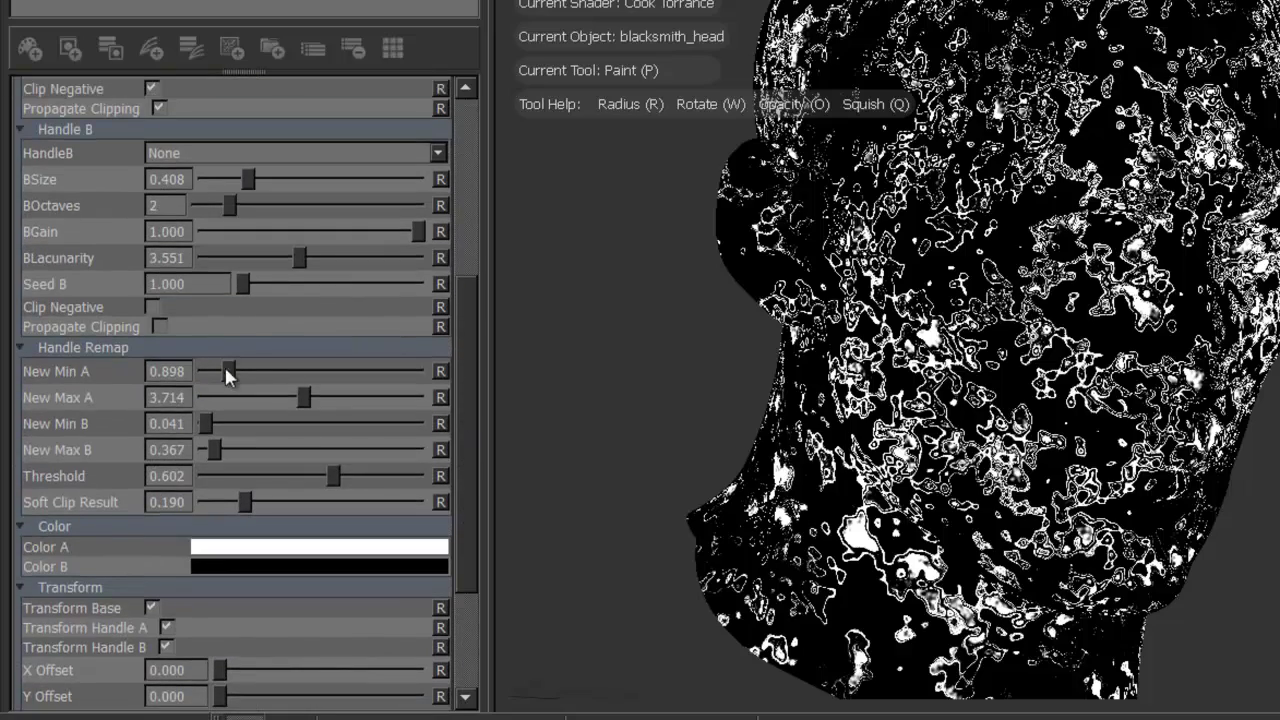
{"action": "left_click_drag", "start_coordinate": [311, 478], "coordinate": [165, 507]}
{"action": "left_click_drag", "start_coordinate": [278, 505], "coordinate": [314, 500]}
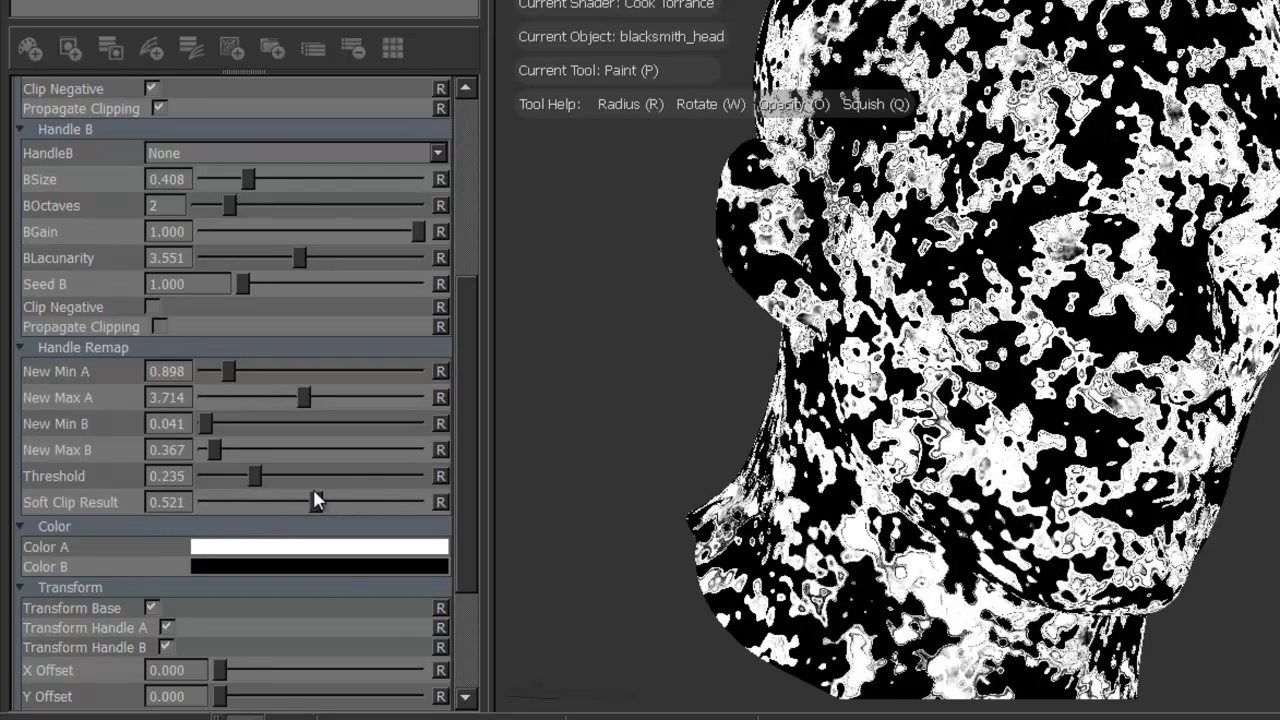
{"action": "scroll", "coordinate": [915, 285], "scroll_direction": "up", "scroll_amount": 5}
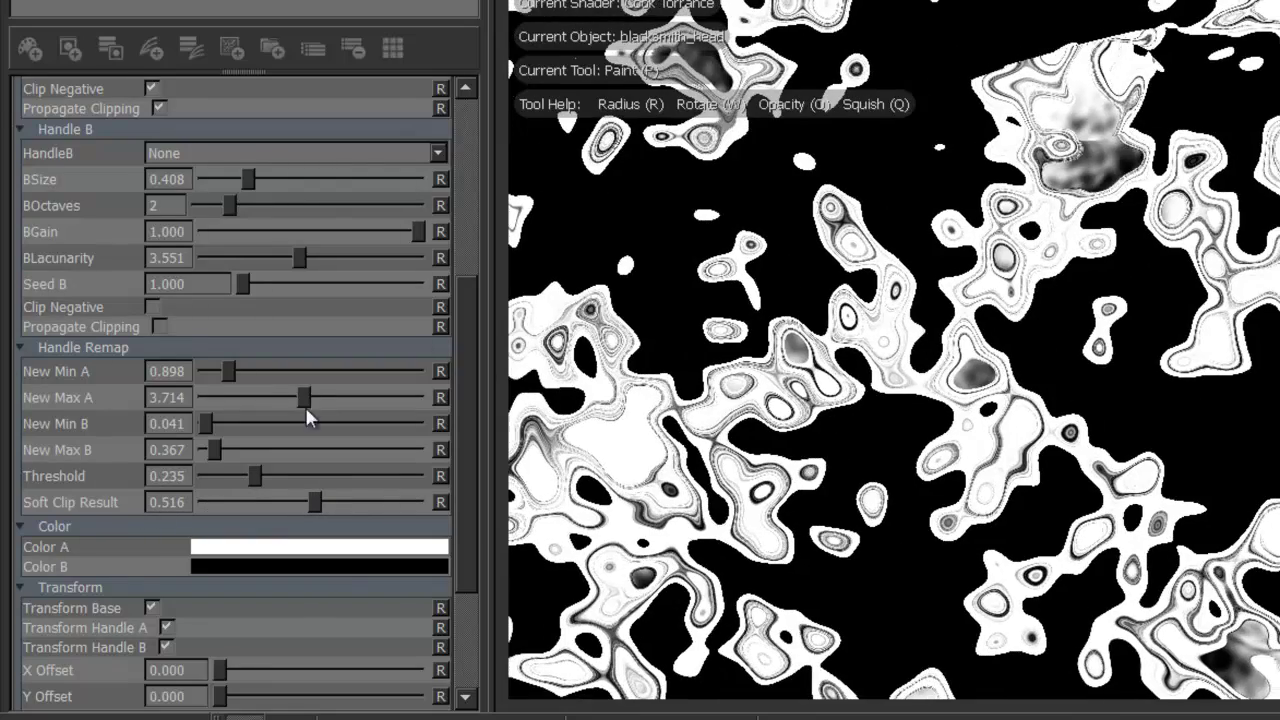
{"action": "left_click_drag", "start_coordinate": [317, 494], "coordinate": [191, 528]}
{"action": "left_click_drag", "start_coordinate": [308, 527], "coordinate": [249, 523]}
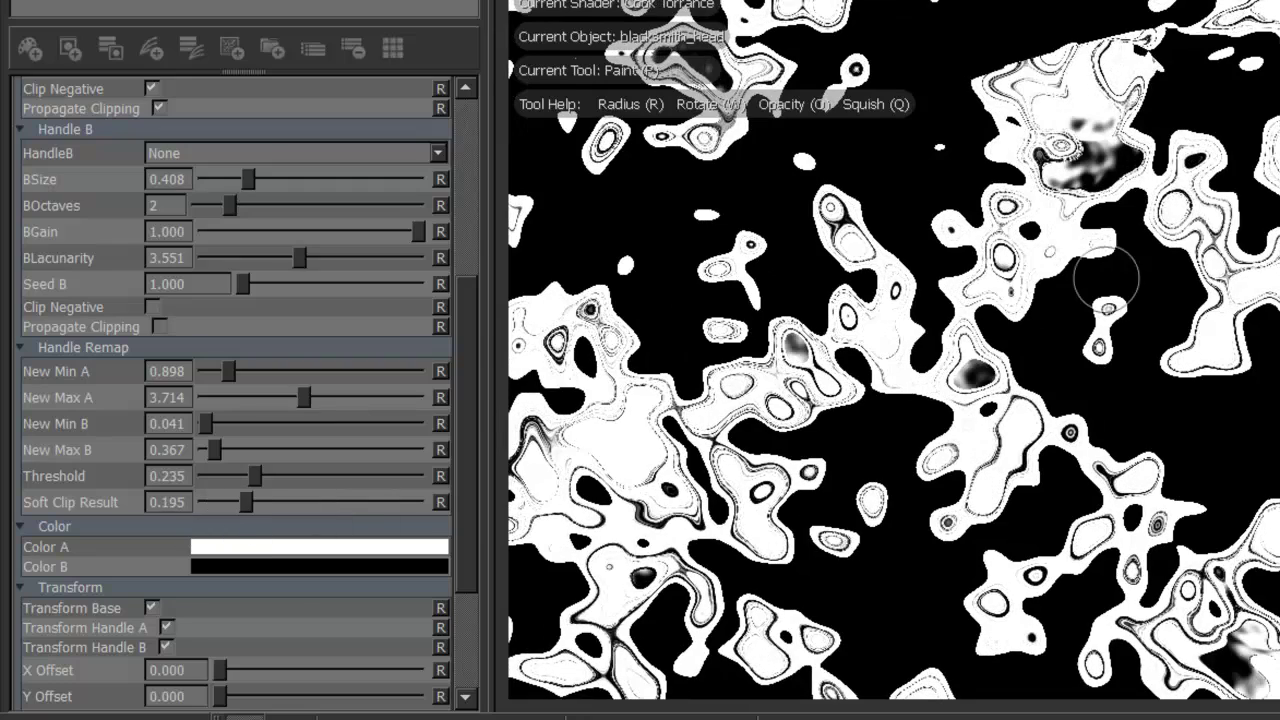
{"action": "scroll", "coordinate": [1020, 268], "scroll_direction": "down", "scroll_amount": 2}
{"action": "left_click_drag", "start_coordinate": [265, 477], "coordinate": [328, 518]}
{"action": "scroll", "coordinate": [887, 301], "scroll_direction": "down", "scroll_amount": 5}
{"action": "mouse_move", "coordinate": [760, 300]}
{"action": "left_mouse_down", "text": "alt"}
{"action": "mouse_move", "coordinate": [887, 301]}
{"action": "mouse_move", "coordinate": [760, 310]}
{"action": "left_mouse_up", "text": "alt"}
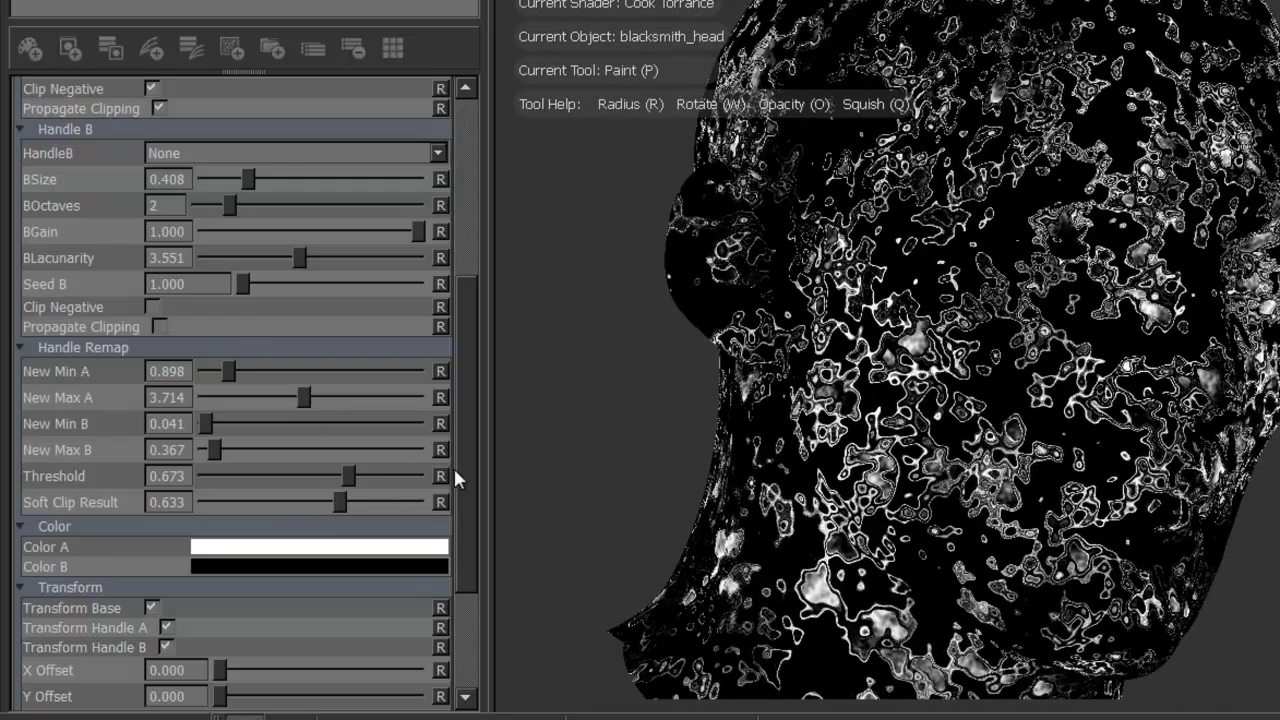
Step: Reset all six Handle Remap sliders, from Soft Clip Result to New Min A, to defaults
{"action": "left_click", "coordinate": [440, 502]}
{"action": "left_click", "coordinate": [440, 476]}
{"action": "left_click", "coordinate": [440, 449]}
{"action": "left_click", "coordinate": [440, 423]}
{"action": "left_click", "coordinate": [440, 397]}
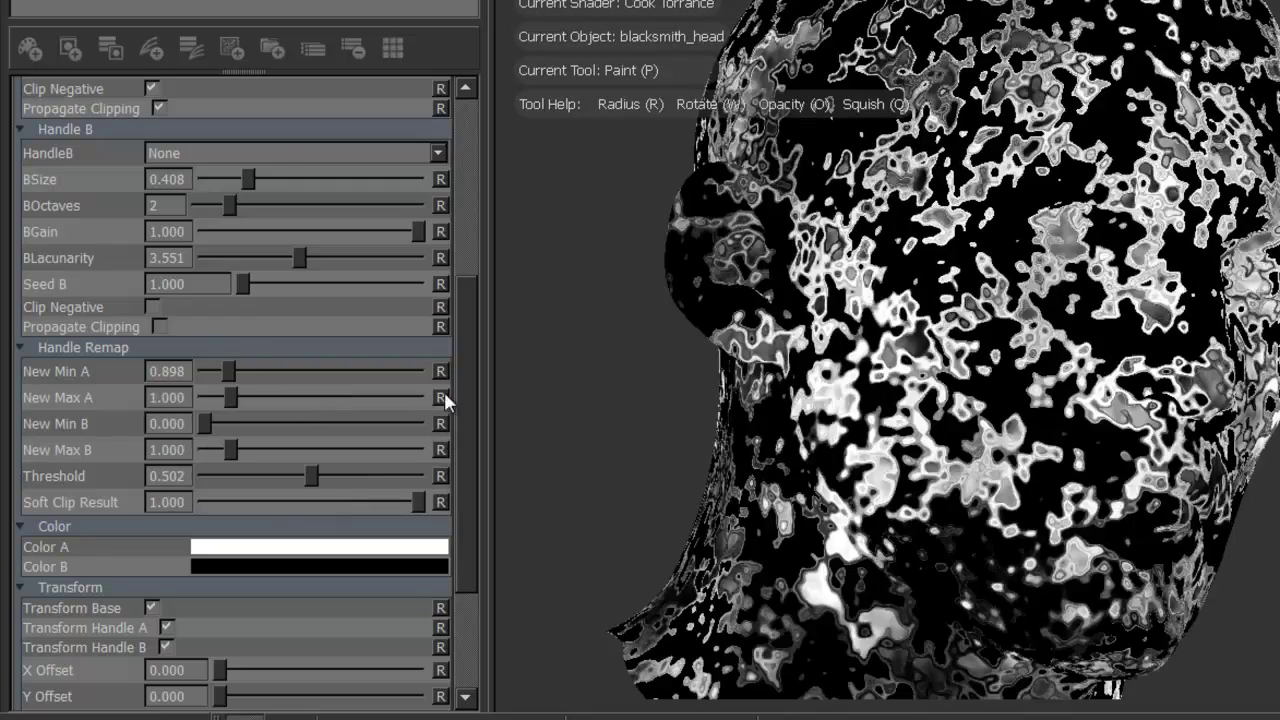
{"action": "left_click", "coordinate": [440, 371]}
{"action": "left_click_drag", "start_coordinate": [1152, 149], "coordinate": [1150, 228], "text": "alt"}
Step: Make handle B drive Gain and set BSize to 0.469
{"action": "scroll", "coordinate": [1150, 228], "scroll_direction": "up", "scroll_amount": 10}
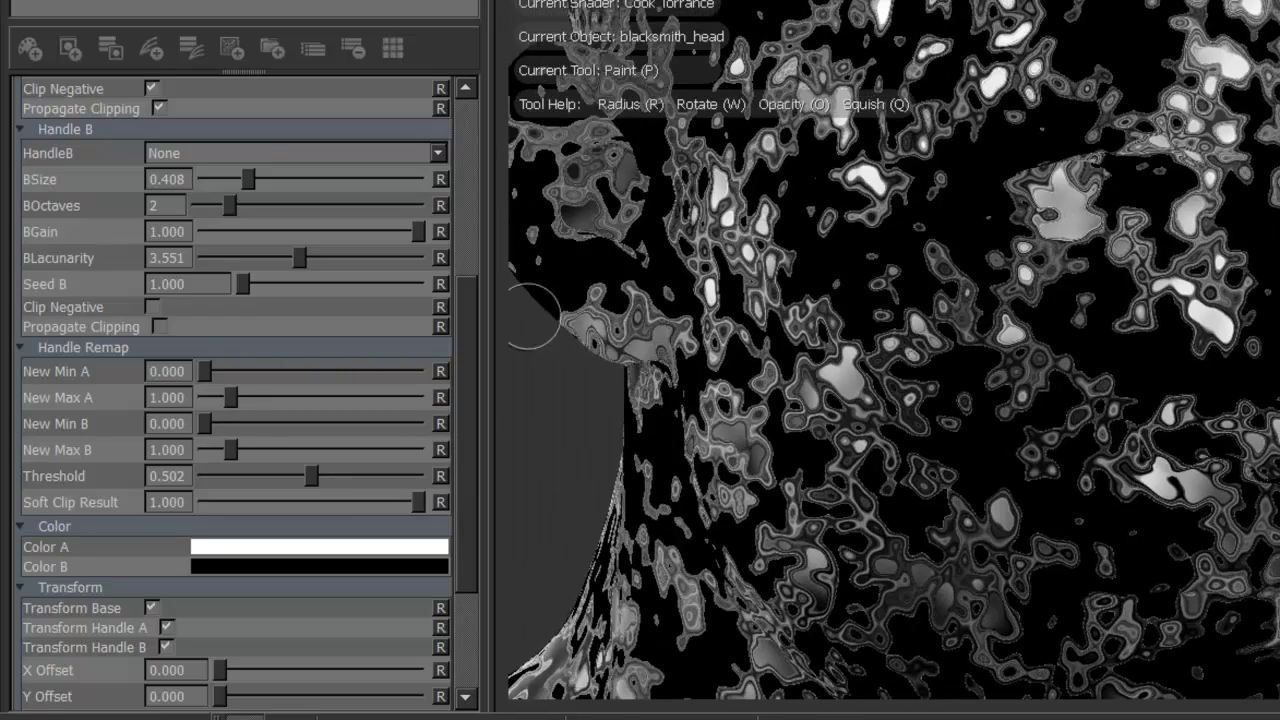
{"action": "scroll", "coordinate": [466, 290], "scroll_direction": "up", "scroll_amount": 3}
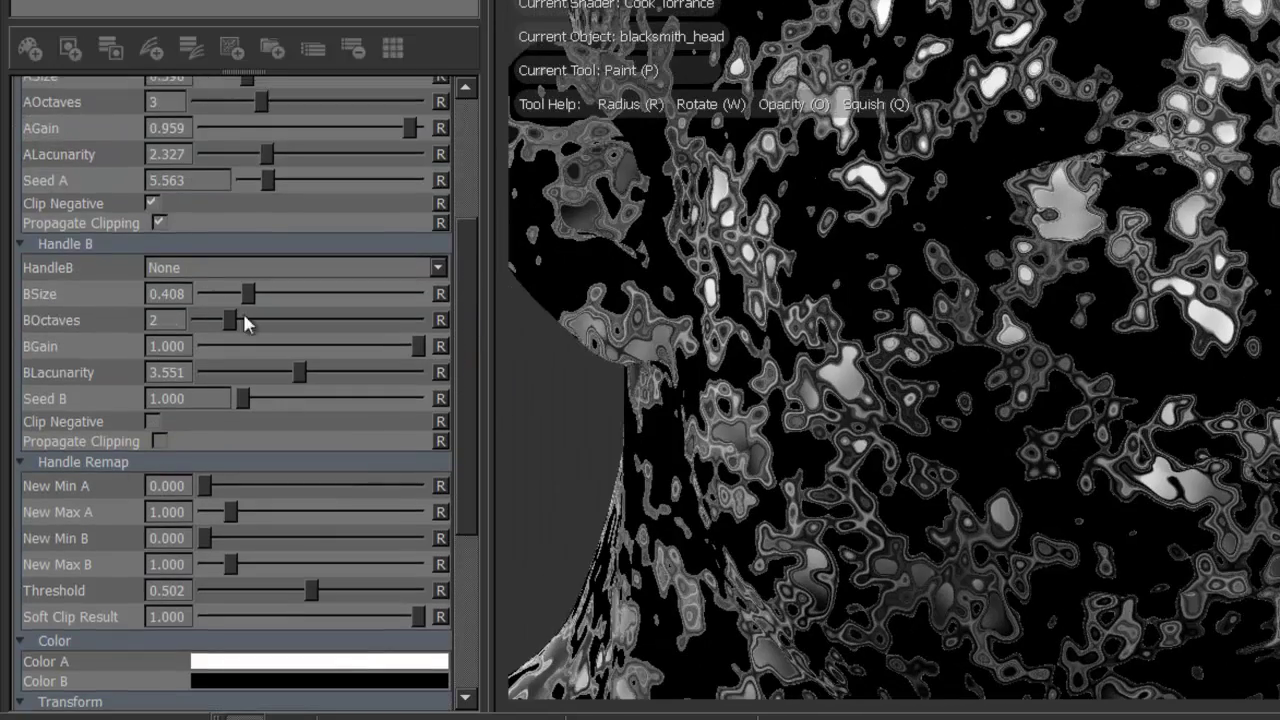
{"action": "left_click_drag", "start_coordinate": [466, 320], "coordinate": [460, 243]}
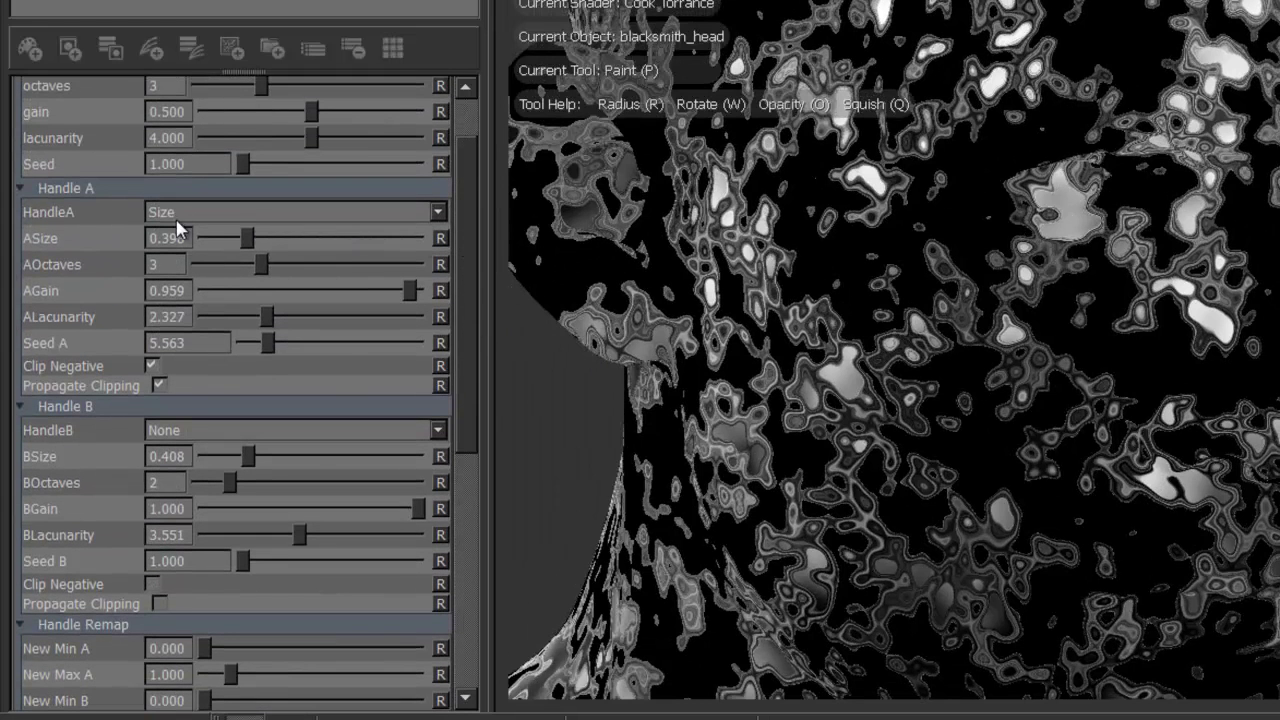
{"action": "scroll", "coordinate": [471, 206], "scroll_direction": "up", "scroll_amount": 2}
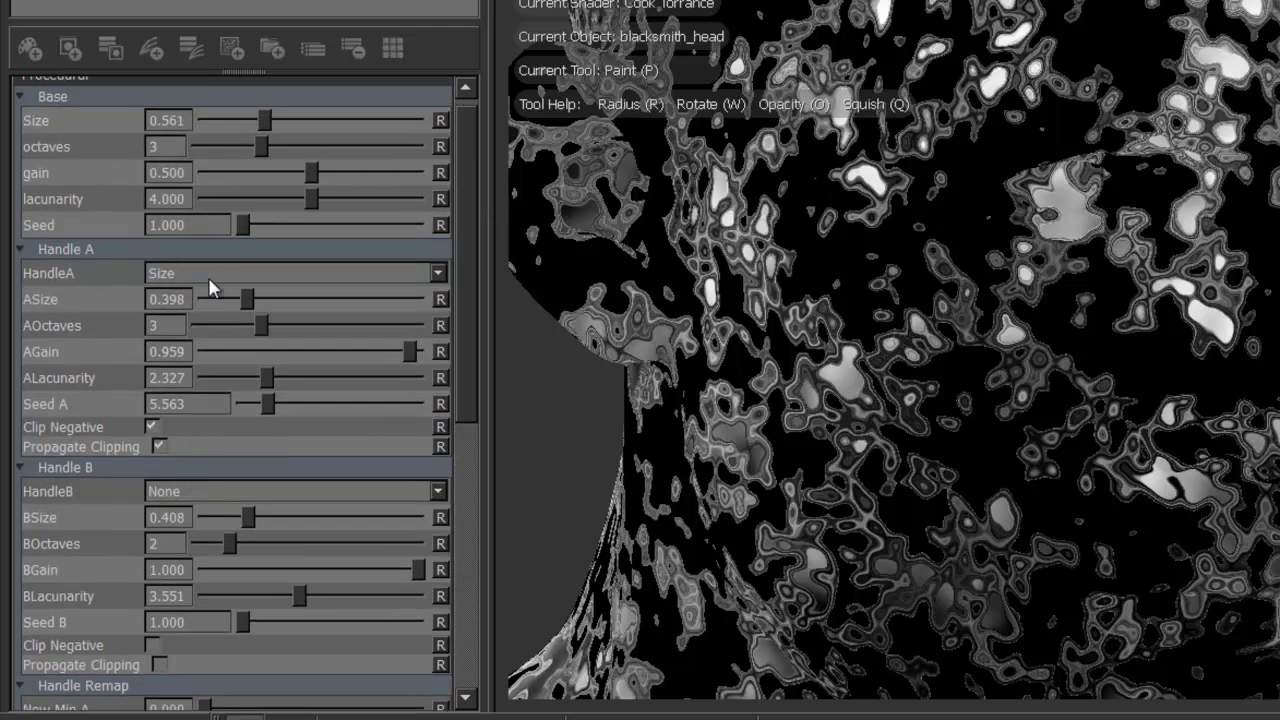
{"action": "left_click", "coordinate": [191, 492]}
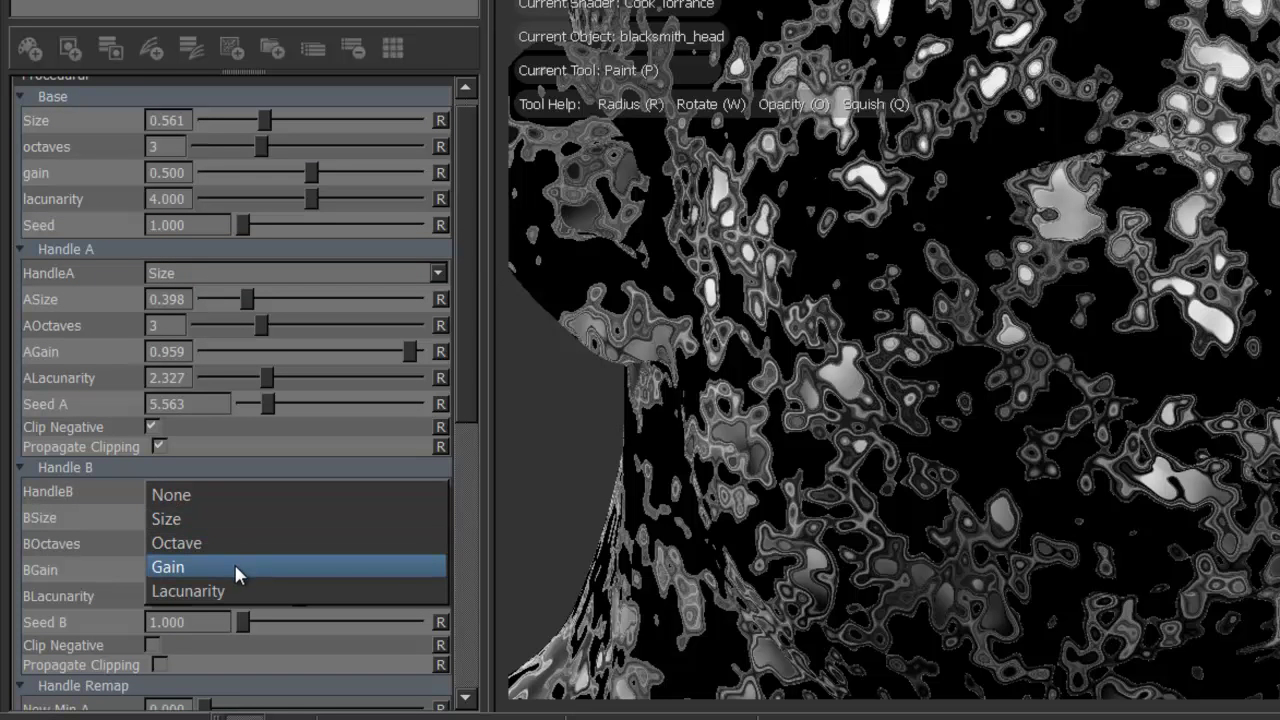
{"action": "left_click", "coordinate": [233, 566]}
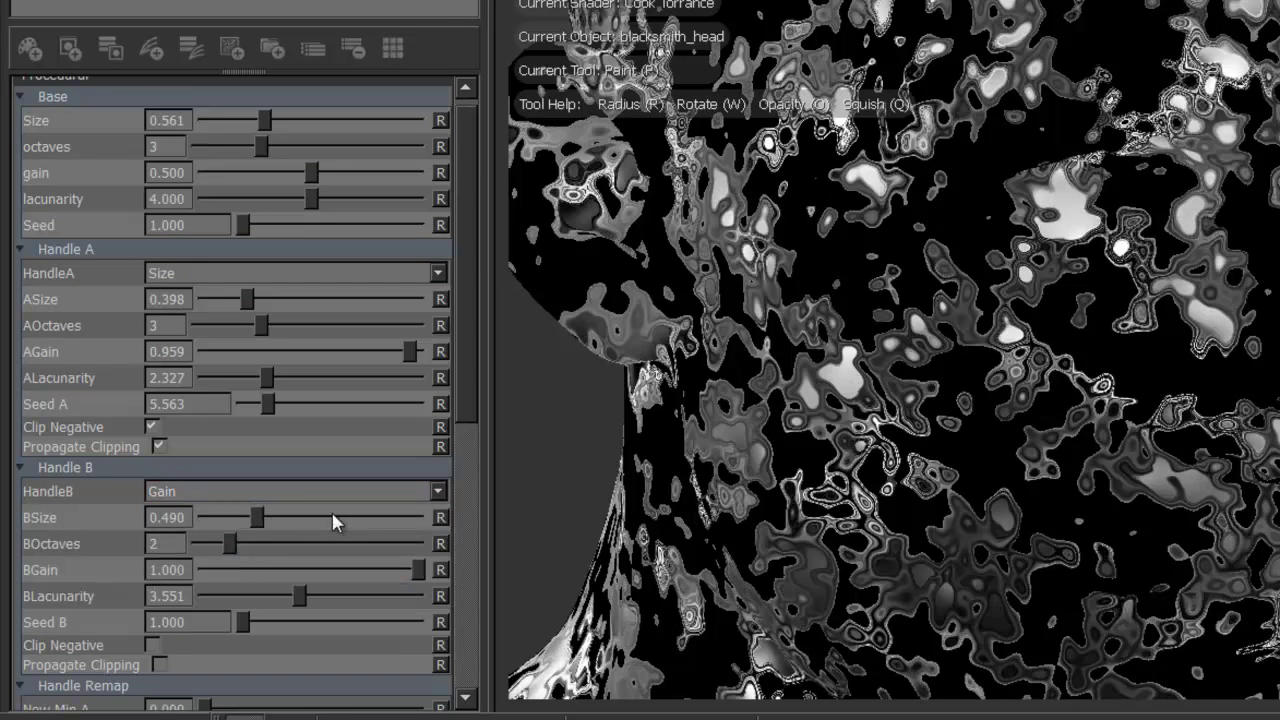
{"action": "mouse_move", "coordinate": [252, 518]}
{"action": "left_mouse_down"}
{"action": "mouse_move", "coordinate": [276, 518]}
{"action": "mouse_move", "coordinate": [256, 518]}
{"action": "left_mouse_up"}
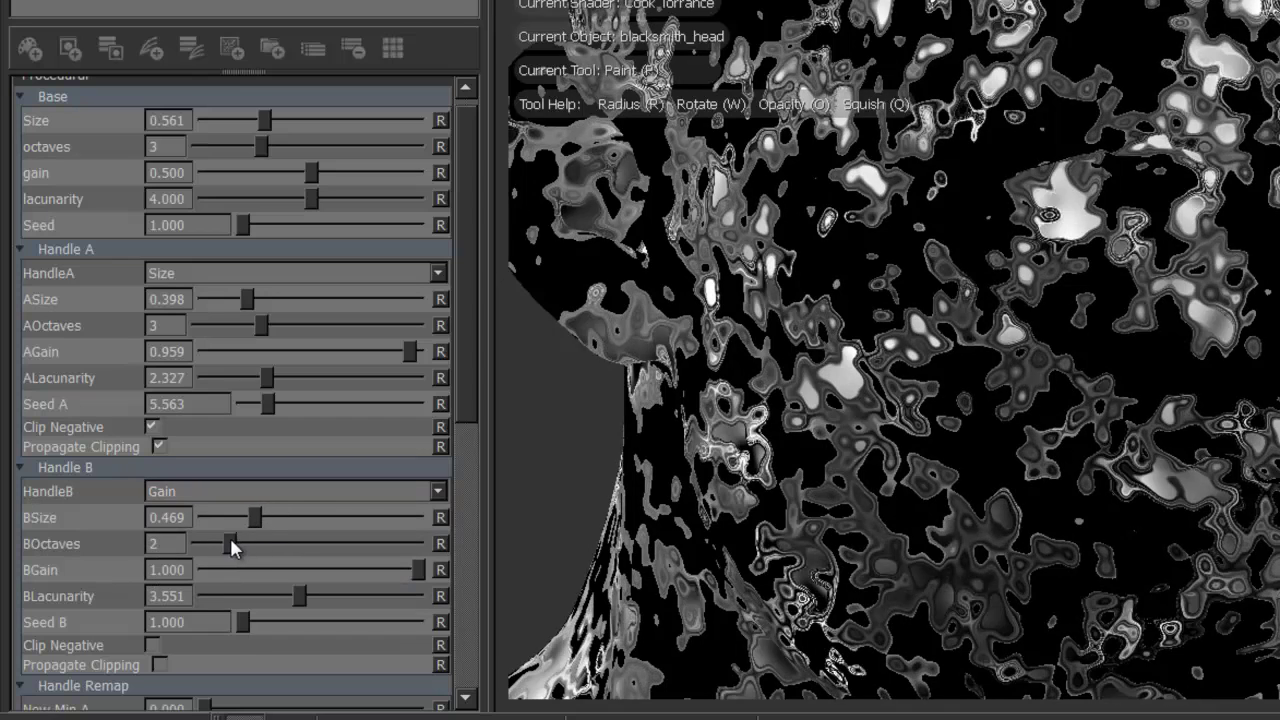
Step: Return handle B to Size mode and adjust BSize through 0.551, 0.378 and 0.418
{"action": "left_click", "coordinate": [212, 494]}
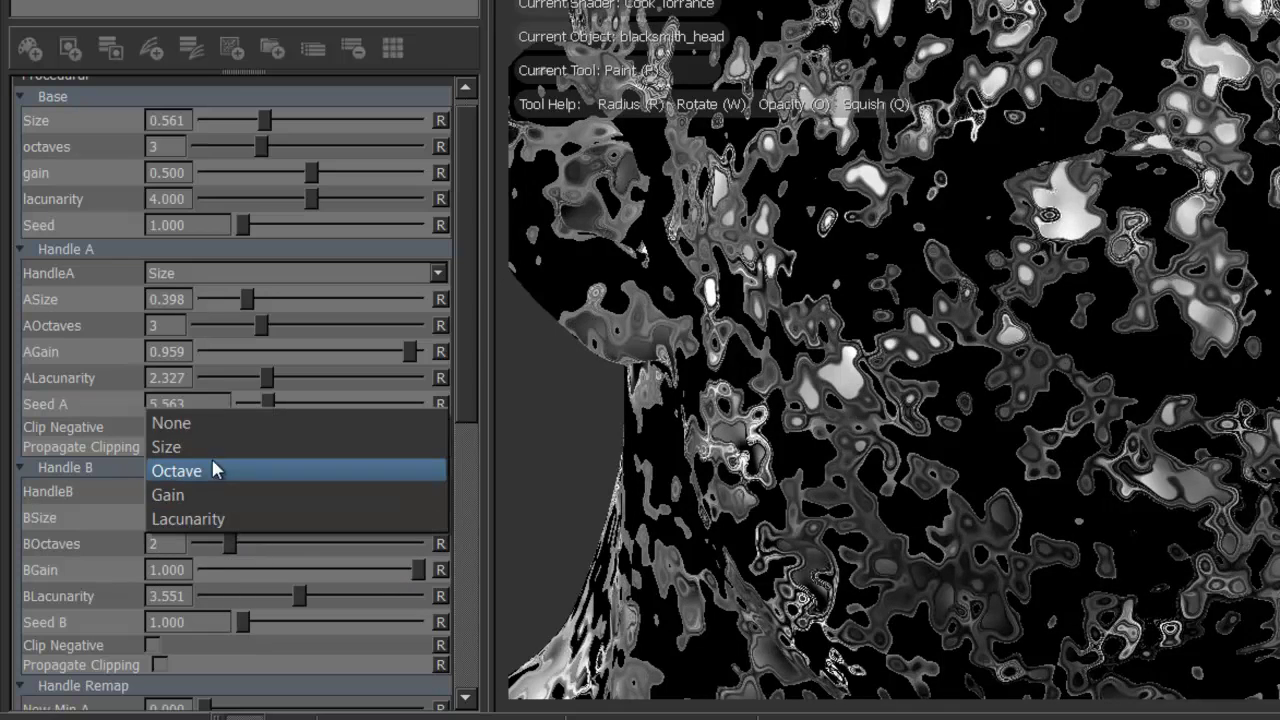
{"action": "left_click", "coordinate": [209, 446]}
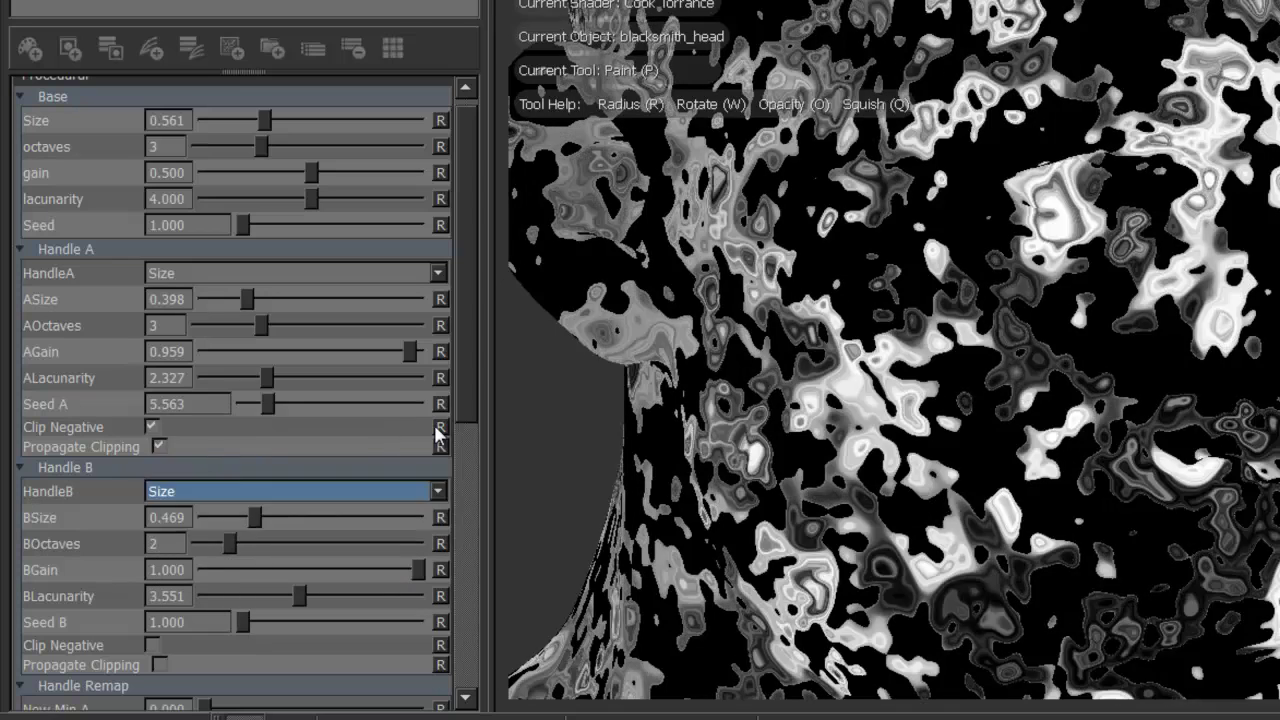
{"action": "scroll", "coordinate": [468, 390], "scroll_direction": "down", "scroll_amount": 2}
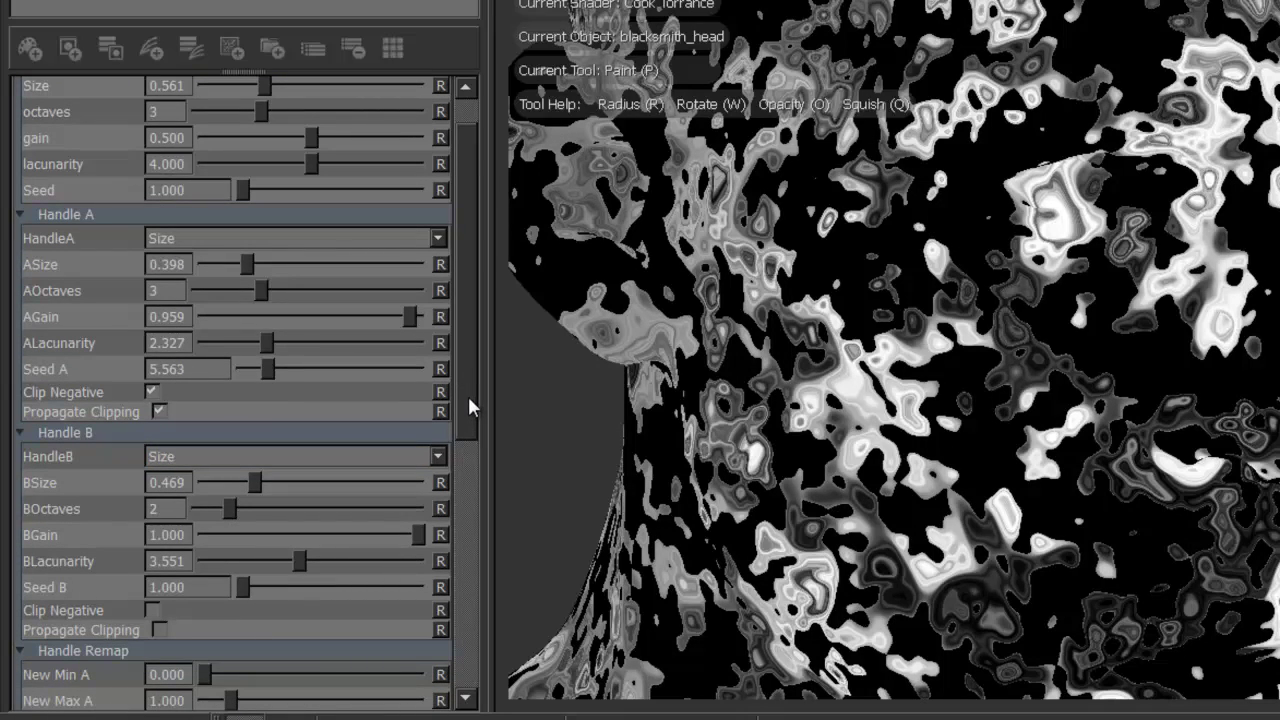
{"action": "left_click_drag", "start_coordinate": [254, 491], "coordinate": [260, 502]}
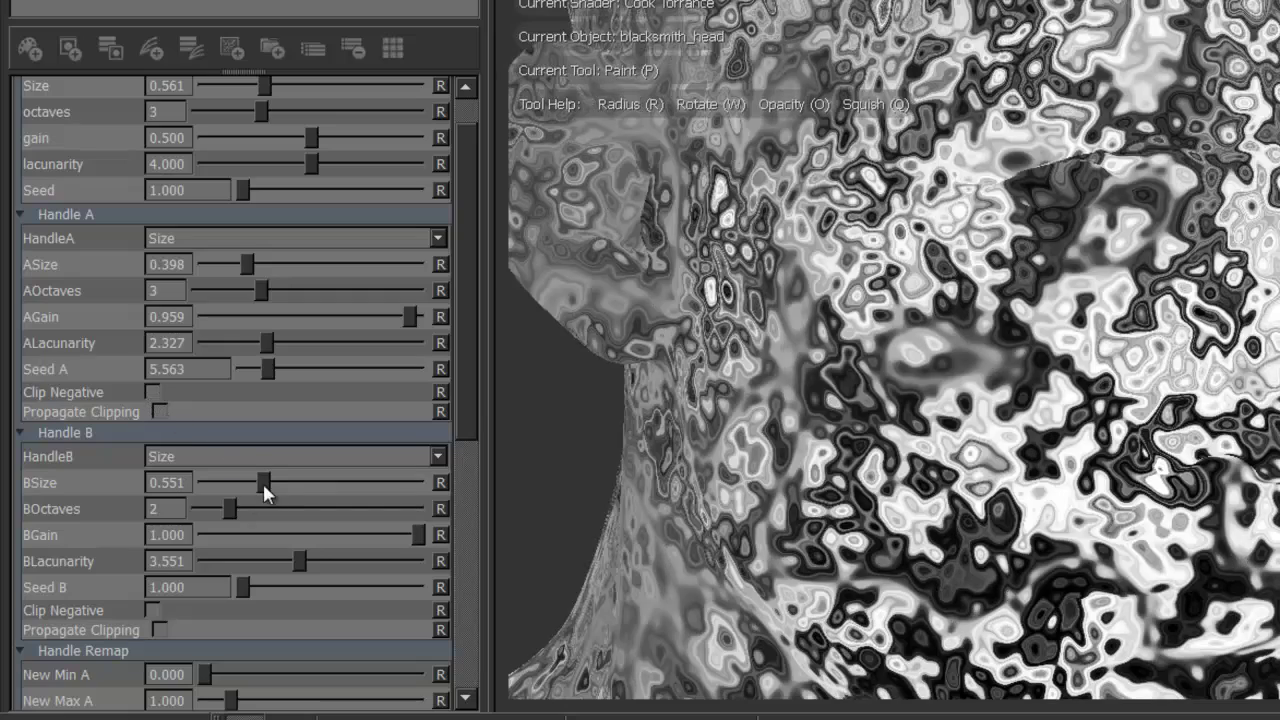
{"action": "mouse_move", "coordinate": [264, 485]}
{"action": "left_mouse_down"}
{"action": "mouse_move", "coordinate": [229, 490]}
{"action": "mouse_move", "coordinate": [257, 490]}
{"action": "mouse_move", "coordinate": [246, 490]}
{"action": "left_mouse_up"}
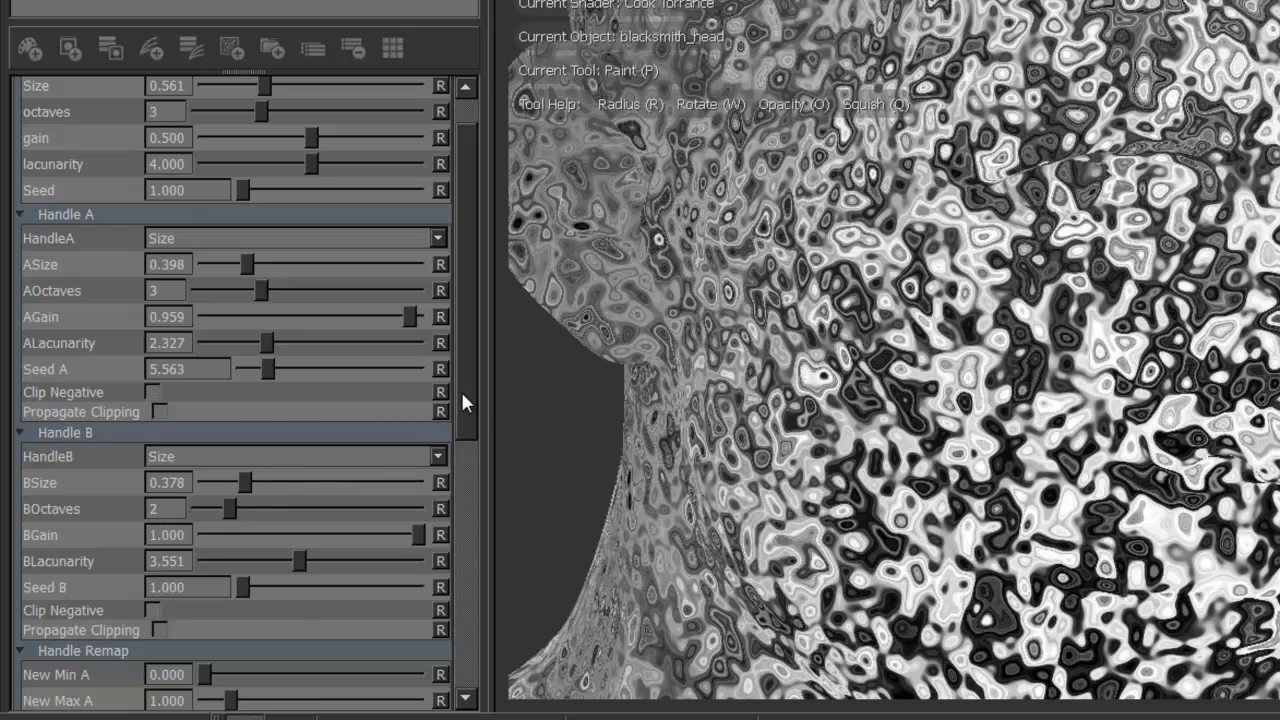
{"action": "scroll", "coordinate": [467, 386], "scroll_direction": "up", "scroll_amount": 2}
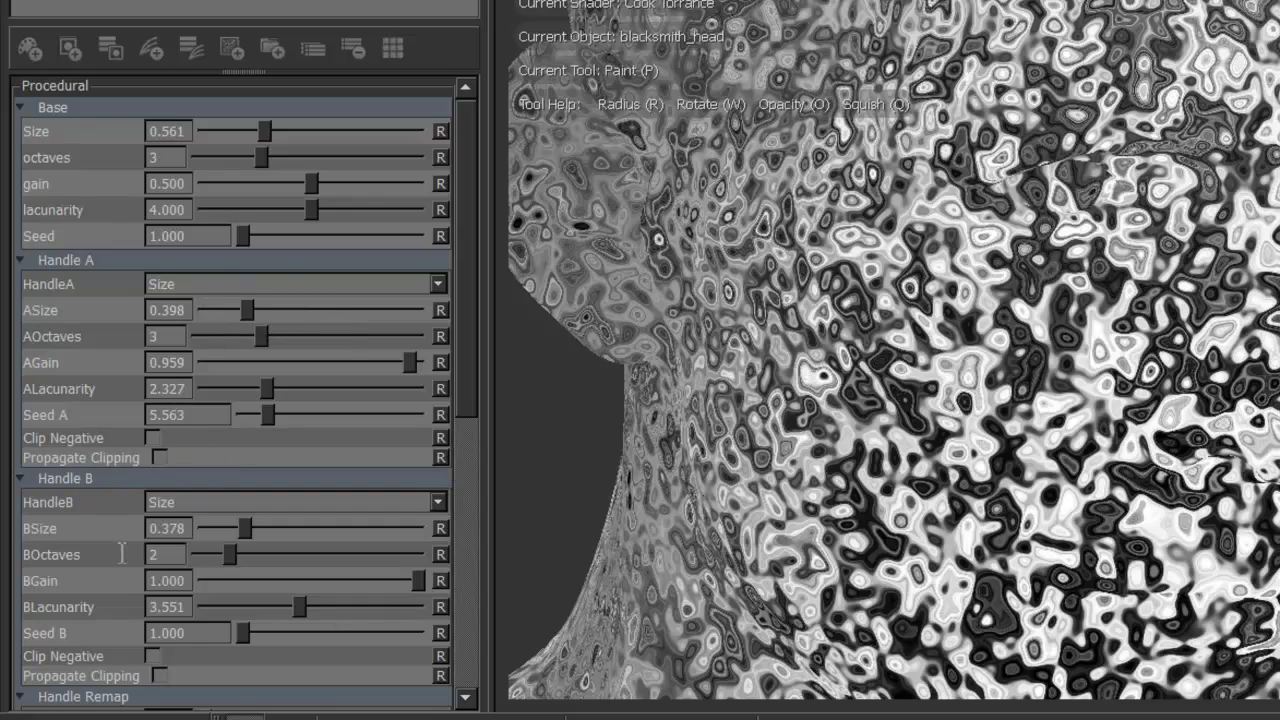
{"action": "scroll", "coordinate": [480, 360], "scroll_direction": "down", "scroll_amount": 2}
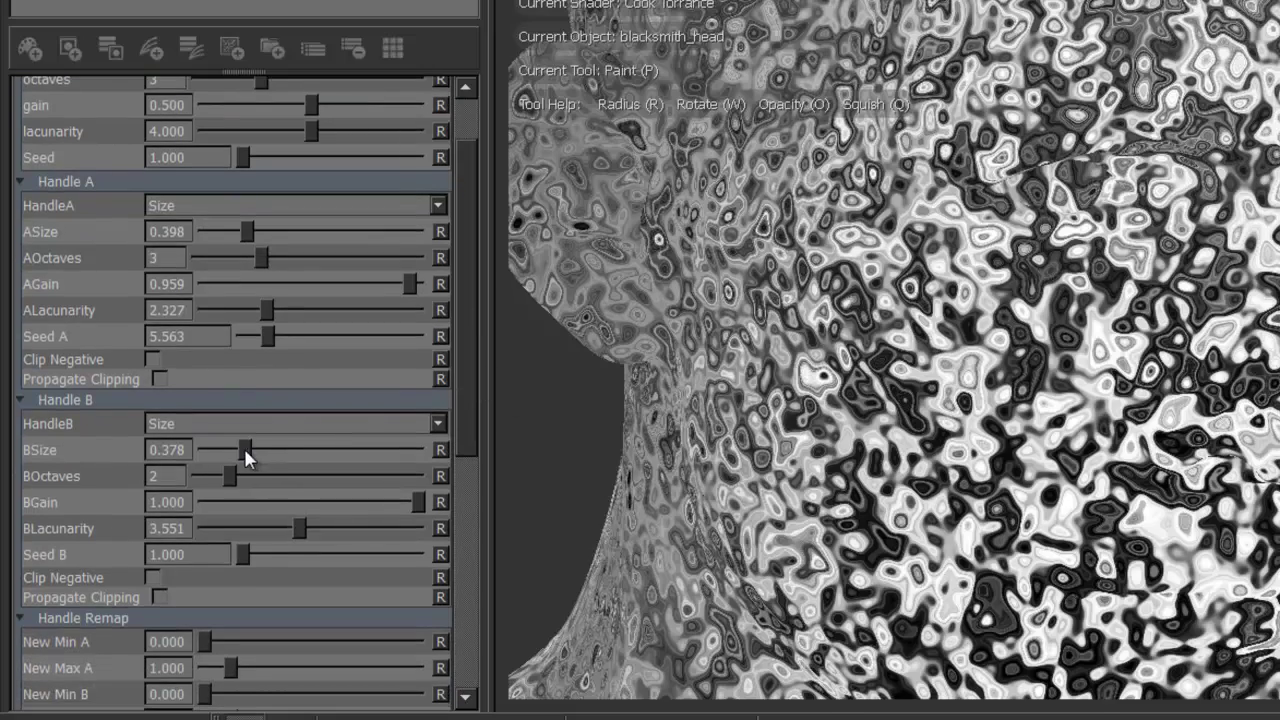
{"action": "mouse_move", "coordinate": [245, 449]}
{"action": "left_mouse_down"}
{"action": "mouse_move", "coordinate": [268, 450]}
{"action": "mouse_move", "coordinate": [248, 449]}
{"action": "left_mouse_up"}
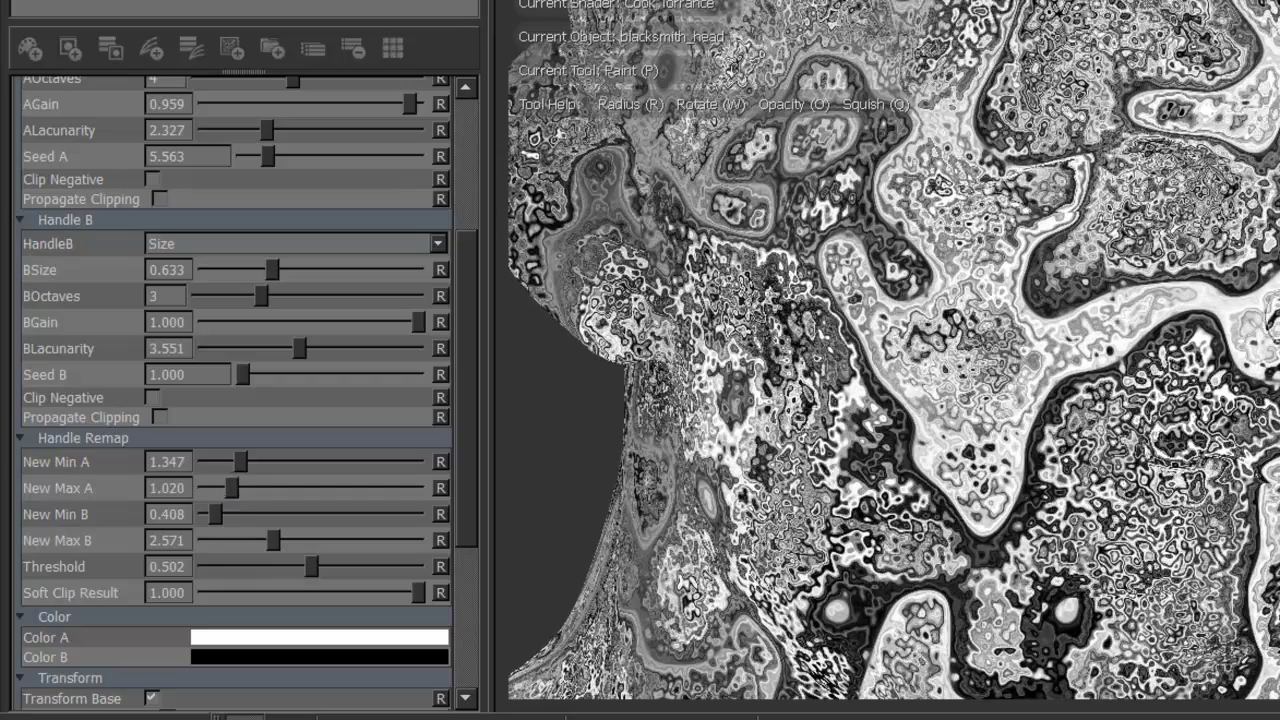
Step: Enlarge handle B's size to 0.673 while inspecting the marbled pattern up close on the nose
{"action": "right_click_drag", "start_coordinate": [1265, 320], "coordinate": [1100, 330], "text": "alt"}
{"action": "left_click_drag", "start_coordinate": [1100, 330], "coordinate": [850, 330], "text": "alt"}
{"action": "mouse_move", "coordinate": [850, 330]}
{"action": "right_mouse_down", "text": "alt"}
{"action": "mouse_move", "coordinate": [950, 330]}
{"action": "mouse_move", "coordinate": [595, 234]}
{"action": "right_mouse_up", "text": "alt"}
{"action": "mouse_move", "coordinate": [271, 266]}
{"action": "left_mouse_down"}
{"action": "mouse_move", "coordinate": [260, 270]}
{"action": "mouse_move", "coordinate": [271, 268]}
{"action": "left_mouse_up"}
{"action": "left_click_drag", "start_coordinate": [471, 256], "coordinate": [324, 193]}
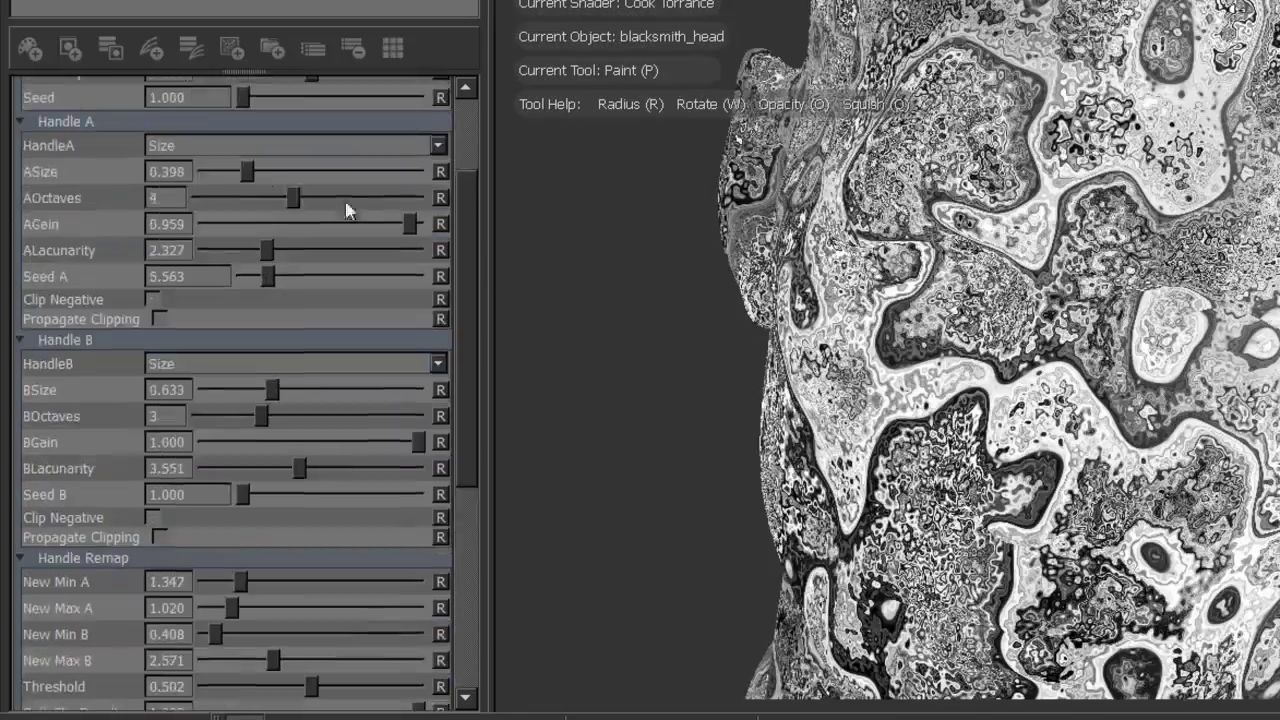
{"action": "left_click_drag", "start_coordinate": [254, 173], "coordinate": [289, 200]}
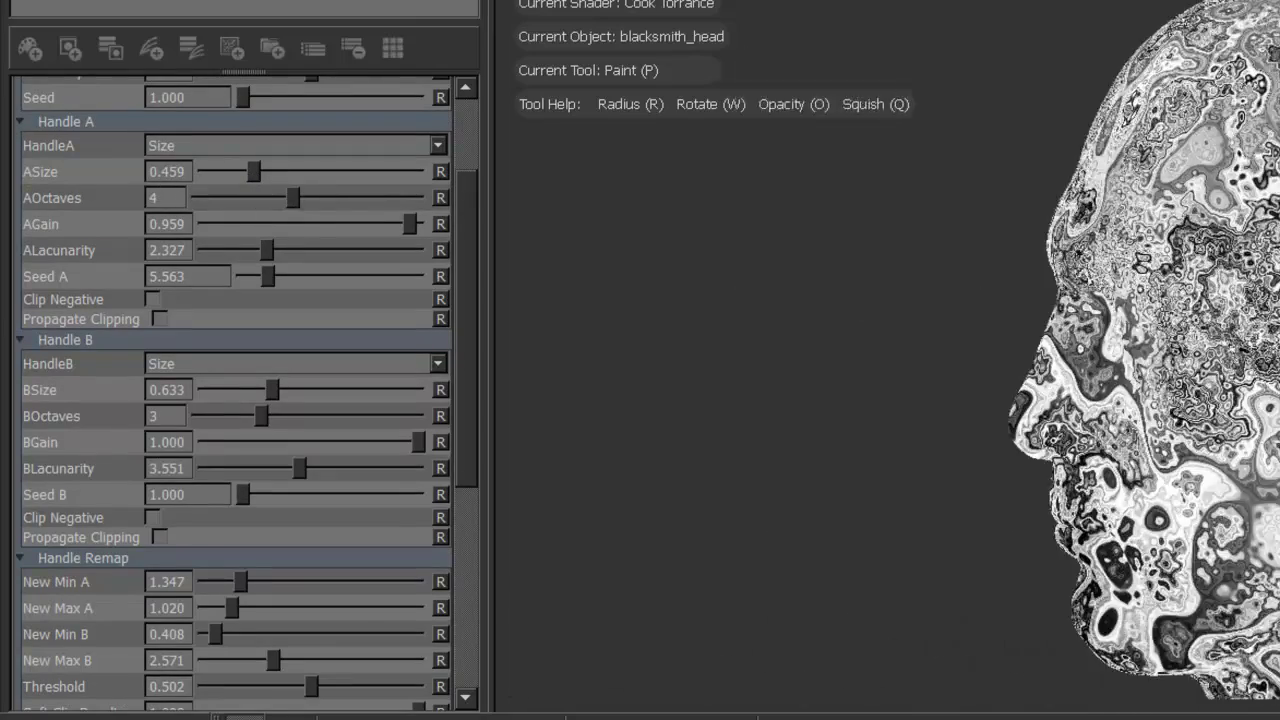
Step: Scroll the layer properties down to the Color and Transform sections
{"action": "scroll", "coordinate": [894, 350], "scroll_direction": "up", "scroll_amount": 10}
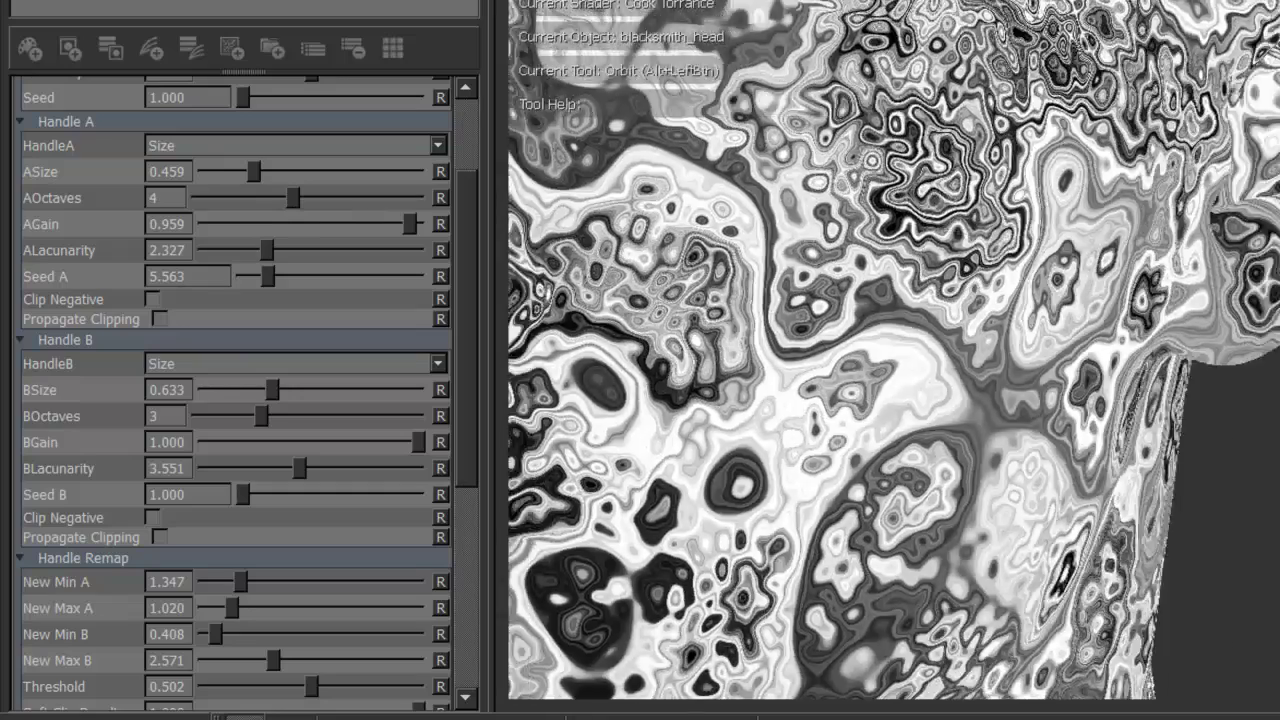
{"action": "left_click_drag", "start_coordinate": [700, 380], "coordinate": [600, 380], "text": "alt"}
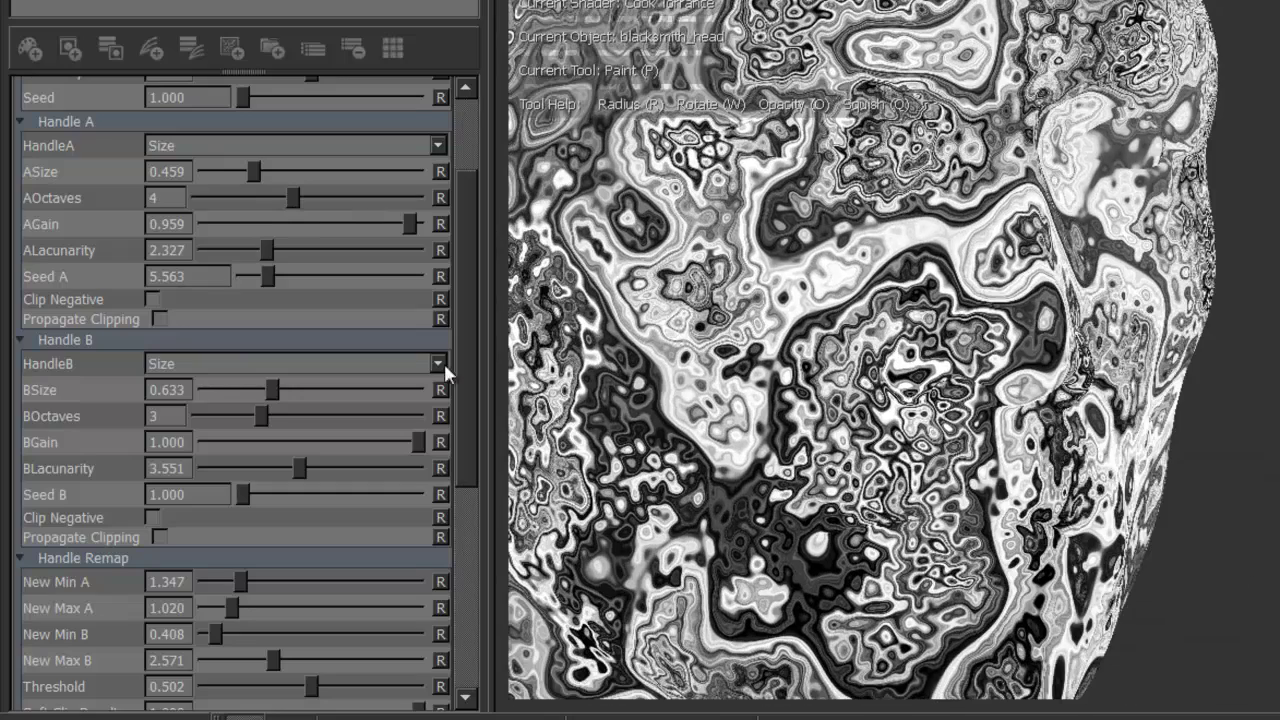
{"action": "left_click_drag", "start_coordinate": [467, 269], "coordinate": [468, 442]}
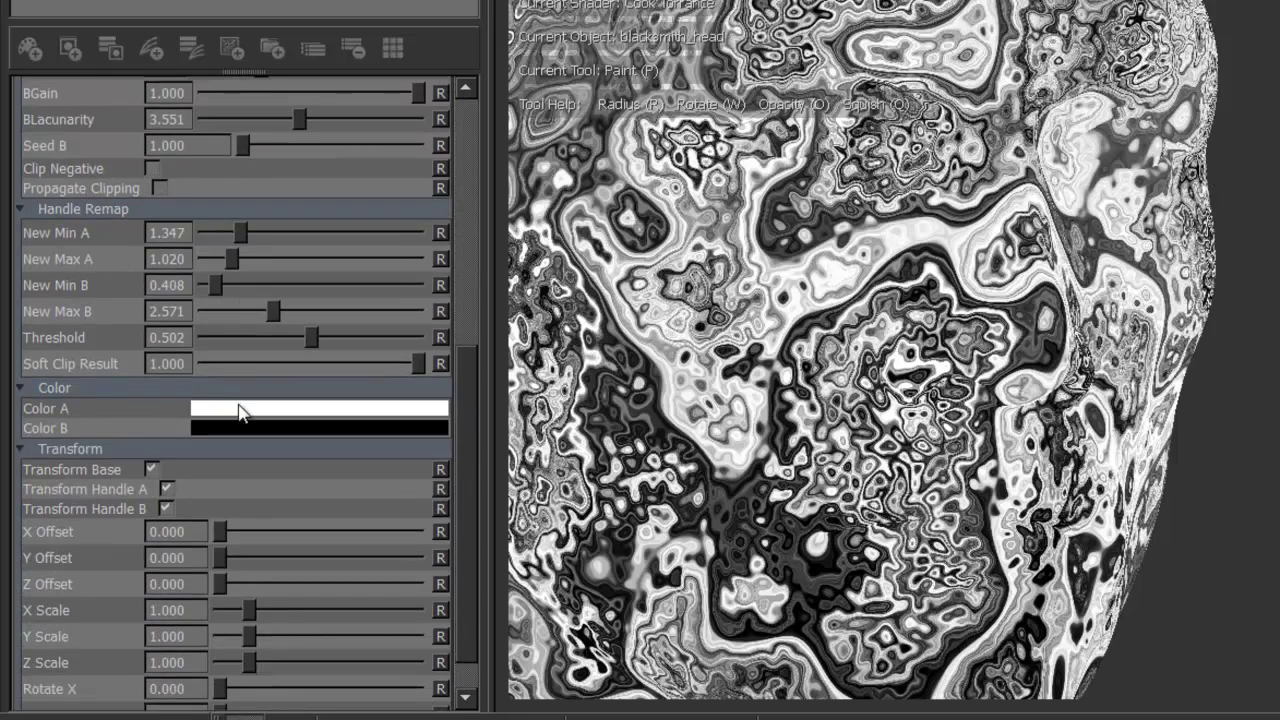
{"action": "left_click", "coordinate": [243, 410]}
{"action": "left_click", "coordinate": [1073, 141]}
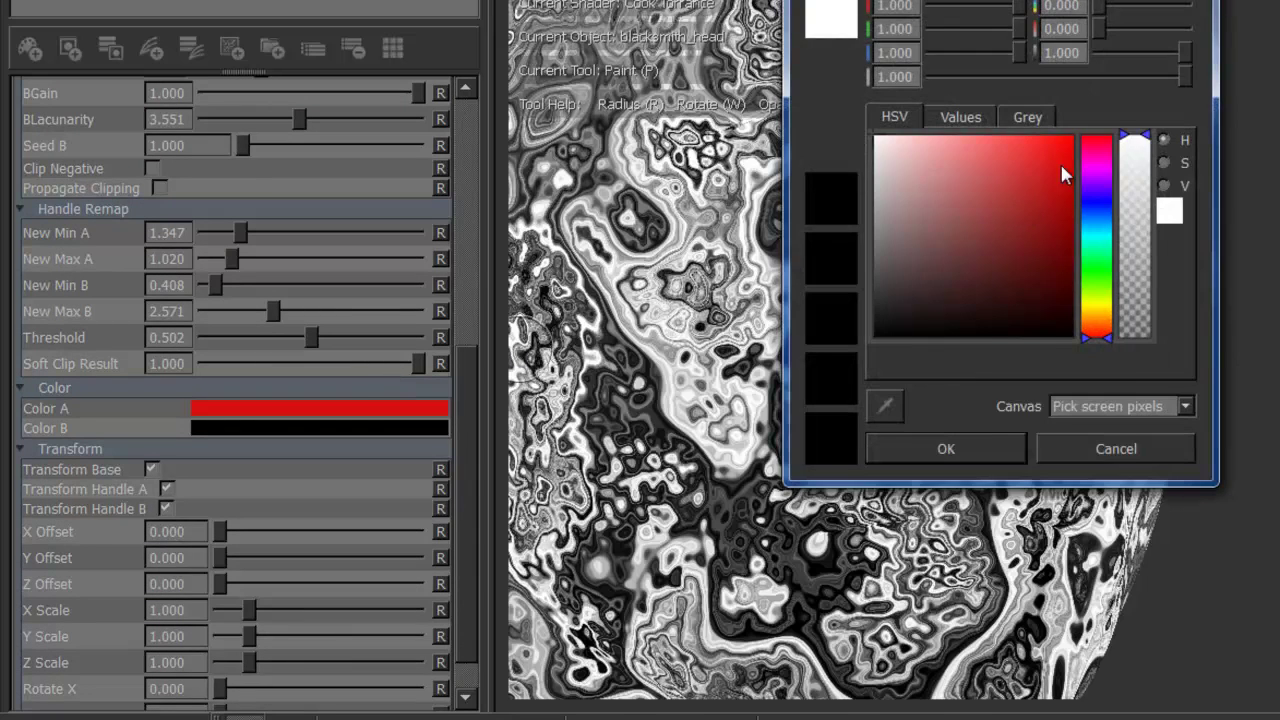
{"action": "left_click", "coordinate": [1053, 456]}
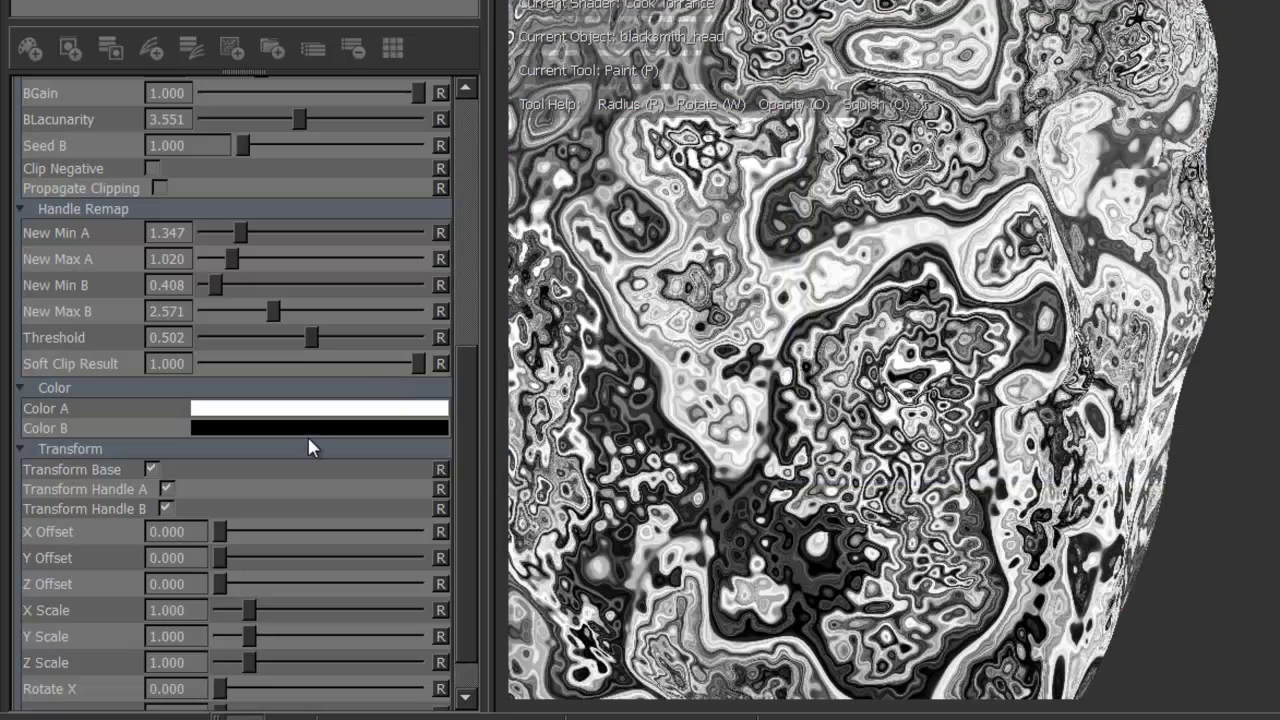
{"action": "left_click", "coordinate": [418, 426]}
{"action": "left_click", "coordinate": [1074, 140]}
{"action": "left_click_drag", "start_coordinate": [1074, 140], "coordinate": [1097, 152]}
{"action": "left_click", "coordinate": [1100, 440]}
{"action": "left_click_drag", "start_coordinate": [467, 327], "coordinate": [470, 388]}
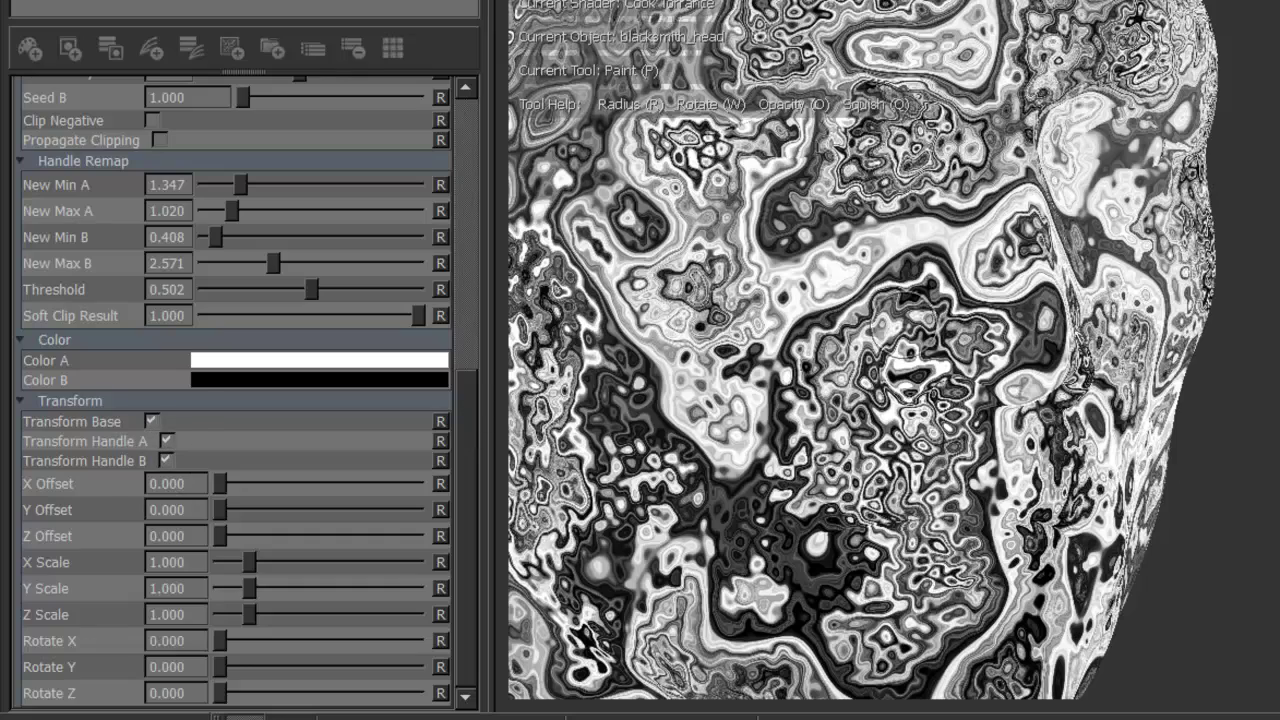
Step: Shift the pattern to X Offset 4.331 and stretch X Scale to 1.556, viewing the whole head
{"action": "left_click_drag", "start_coordinate": [222, 484], "coordinate": [294, 486]}
{"action": "left_click_drag", "start_coordinate": [245, 576], "coordinate": [296, 572]}
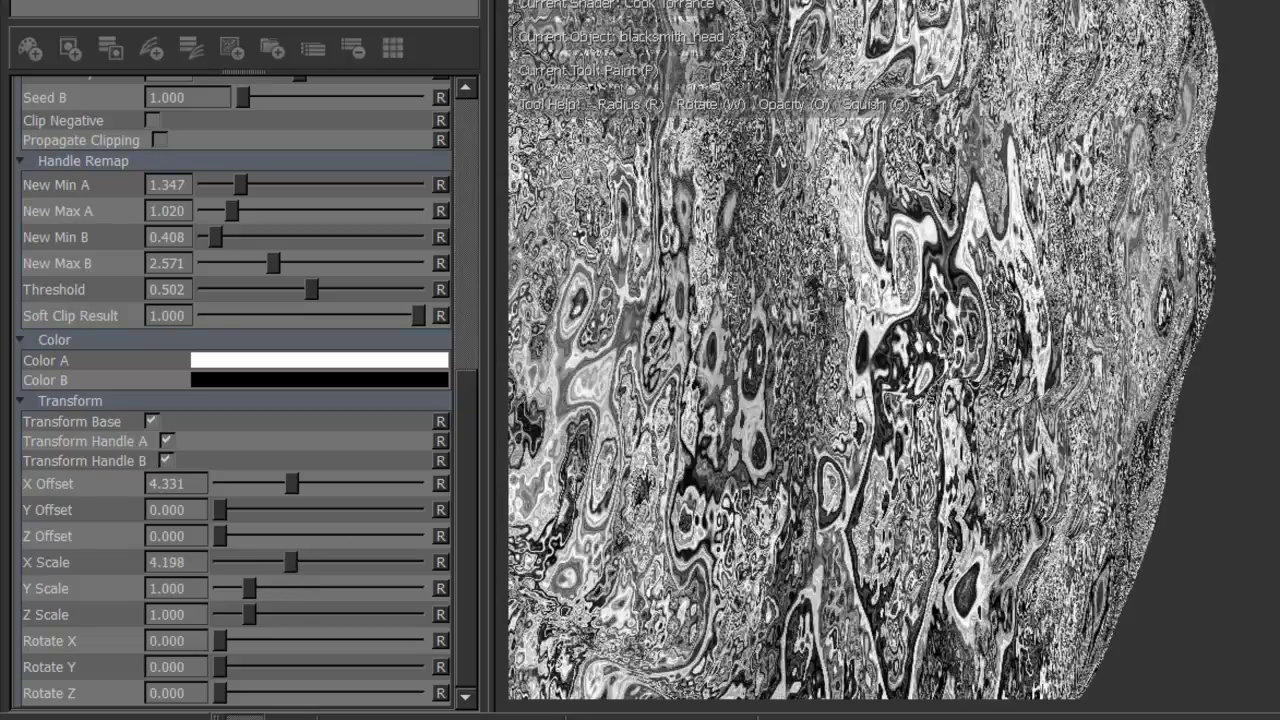
{"action": "left_click_drag", "start_coordinate": [1178, 237], "coordinate": [1160, 260], "text": "alt"}
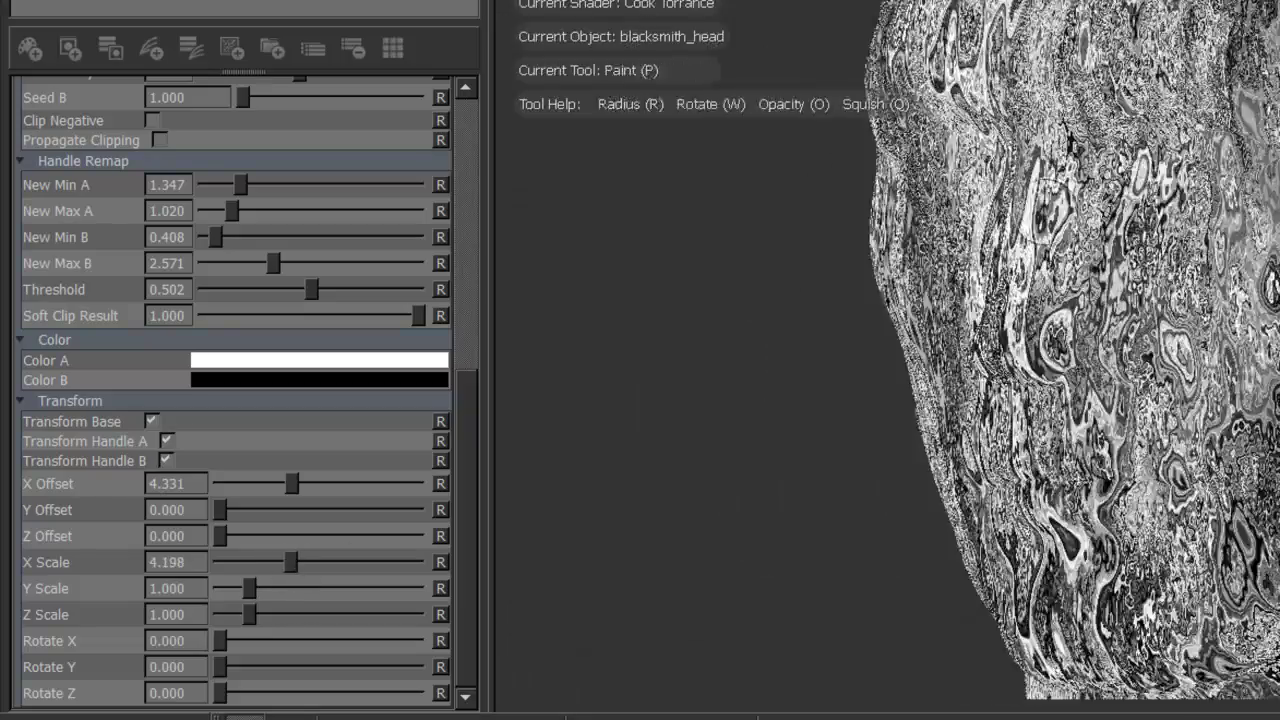
{"action": "scroll", "coordinate": [890, 350], "scroll_direction": "up", "scroll_amount": 6}
{"action": "scroll", "coordinate": [938, 324], "scroll_direction": "down", "scroll_amount": 3}
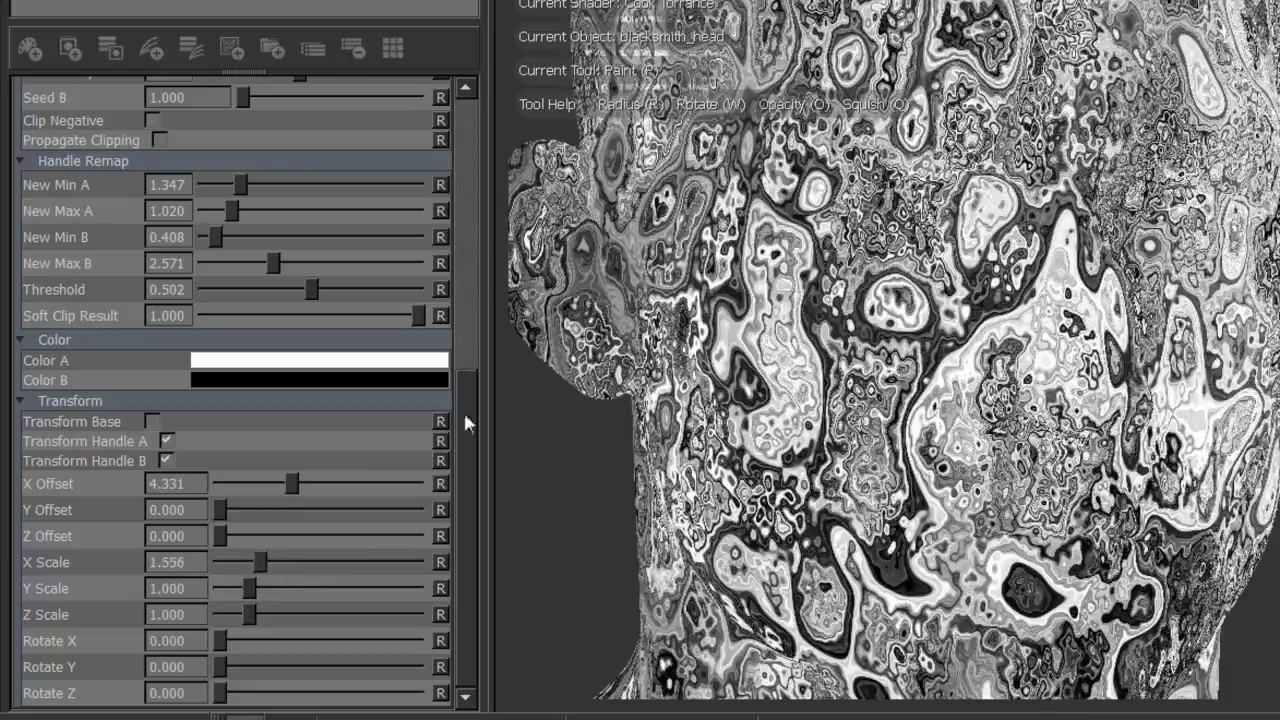
Step: Shrink the base noise Size slightly and apply the transform to handle A only
{"action": "left_click_drag", "start_coordinate": [463, 423], "coordinate": [268, 133]}
{"action": "left_click_drag", "start_coordinate": [456, 197], "coordinate": [444, 462]}
{"action": "left_click", "coordinate": [166, 440]}
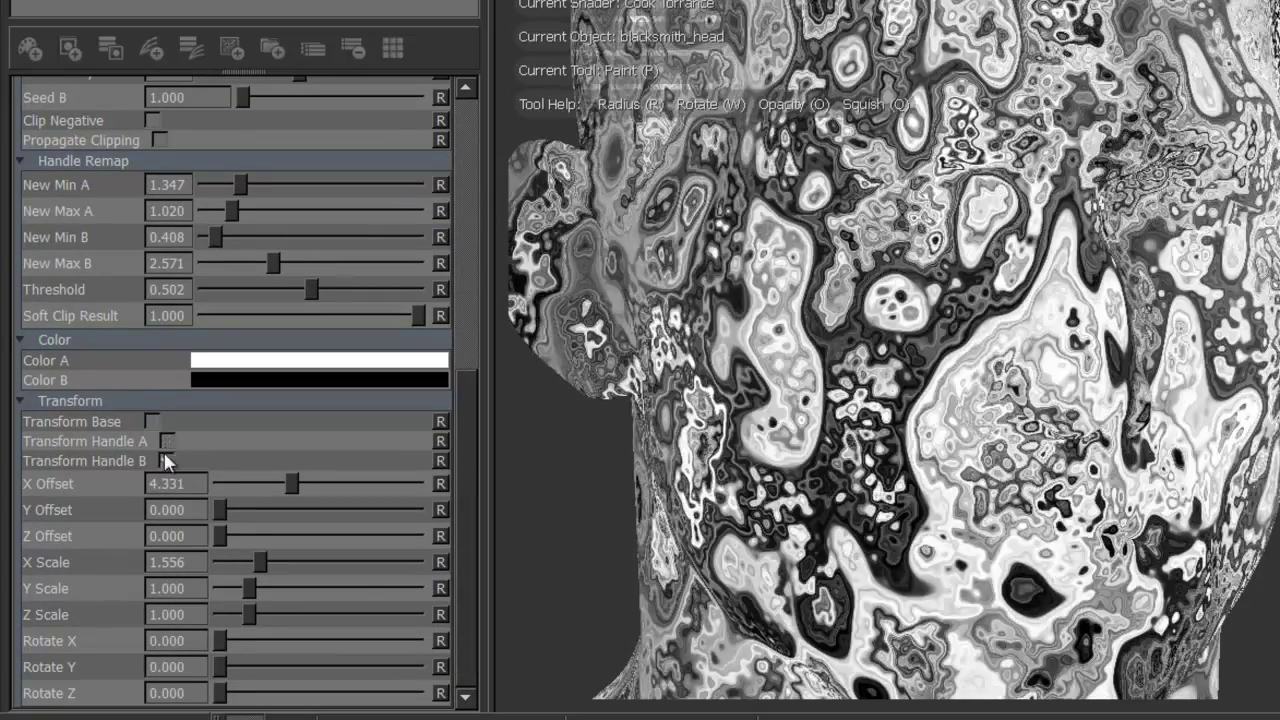
{"action": "left_click", "coordinate": [166, 440]}
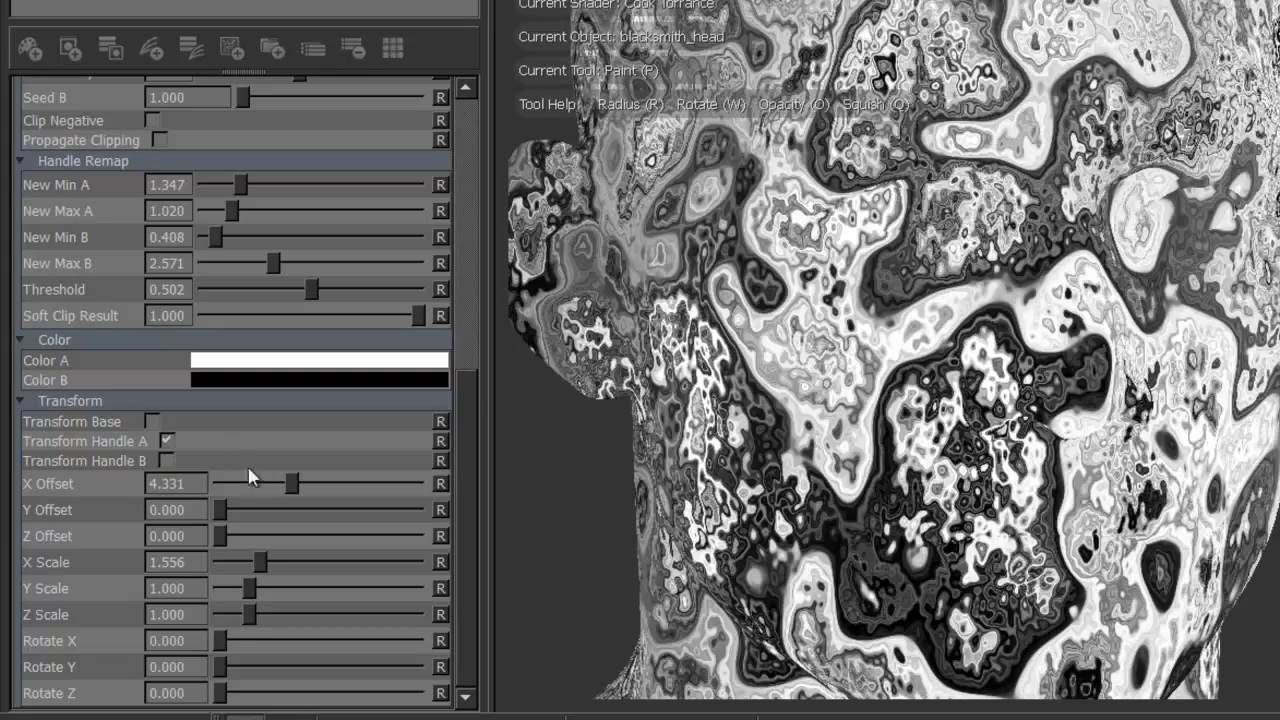
Step: Set X Offset 3.034, squash Y Scale, X Scale 0.983, and Rotate X 102.857
{"action": "left_click_drag", "start_coordinate": [297, 484], "coordinate": [277, 484]}
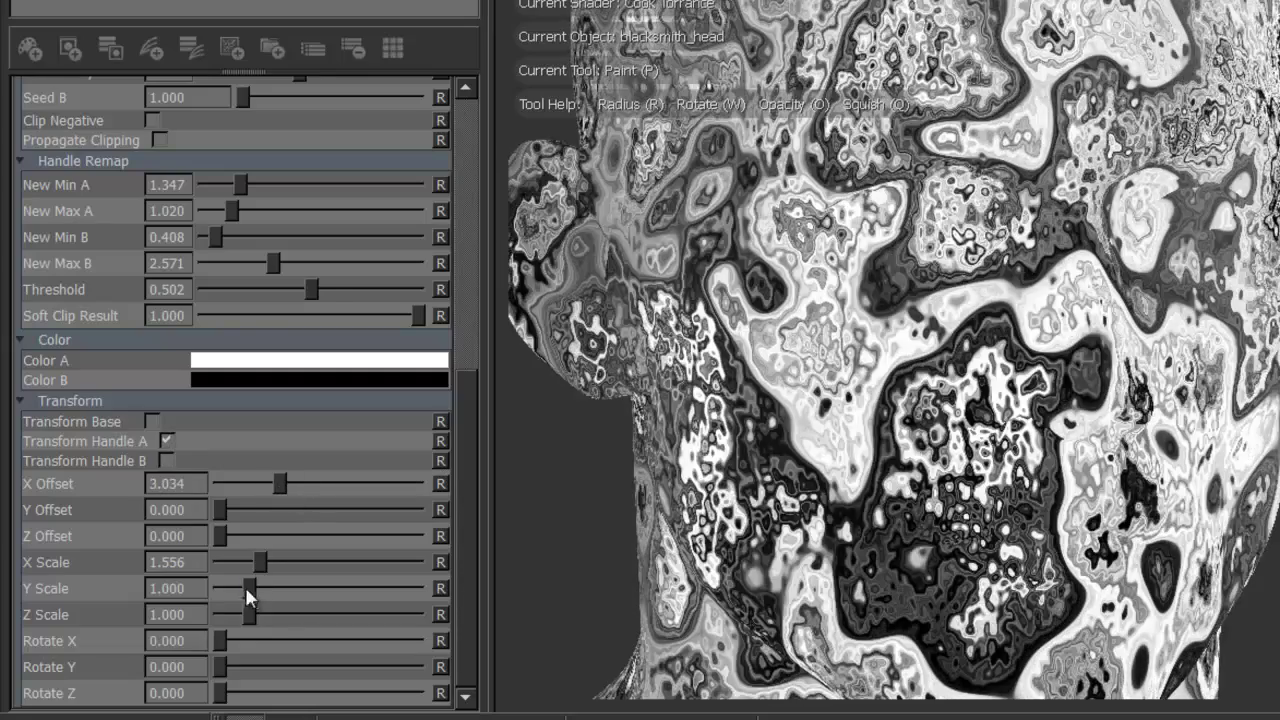
{"action": "left_click_drag", "start_coordinate": [249, 590], "coordinate": [233, 613]}
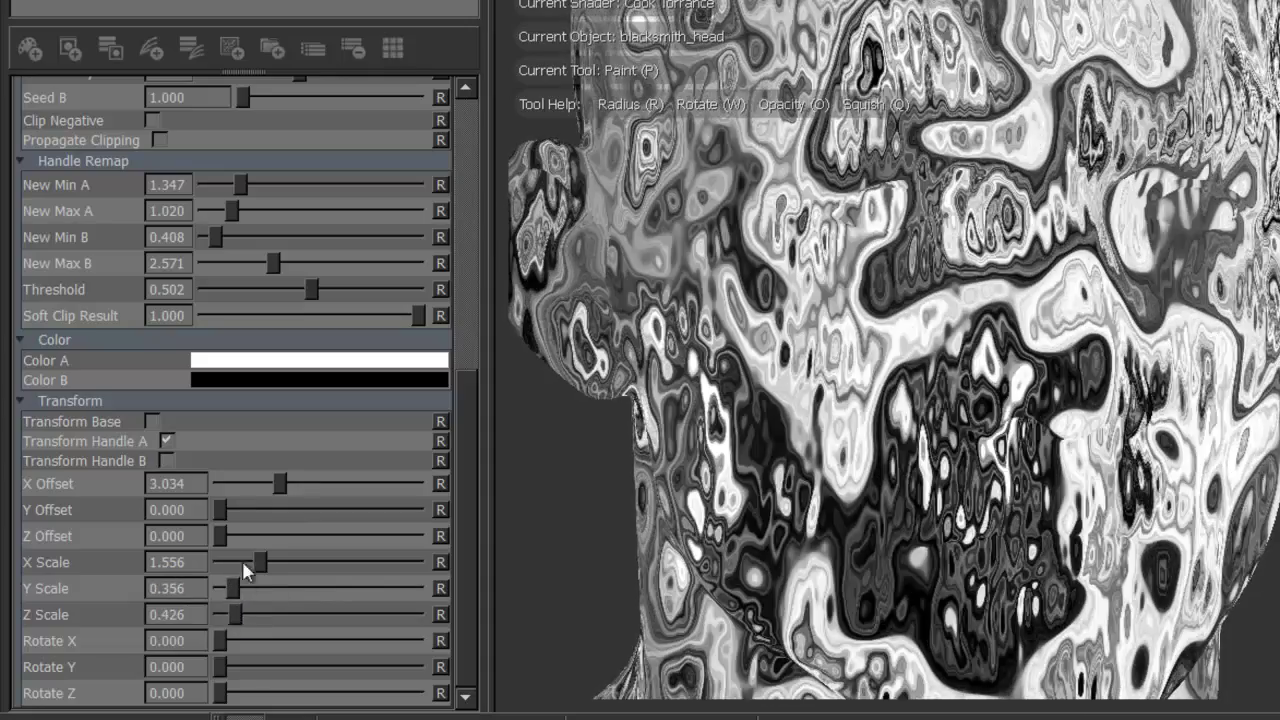
{"action": "left_click_drag", "start_coordinate": [251, 561], "coordinate": [249, 563]}
{"action": "left_click_drag", "start_coordinate": [217, 640], "coordinate": [286, 670]}
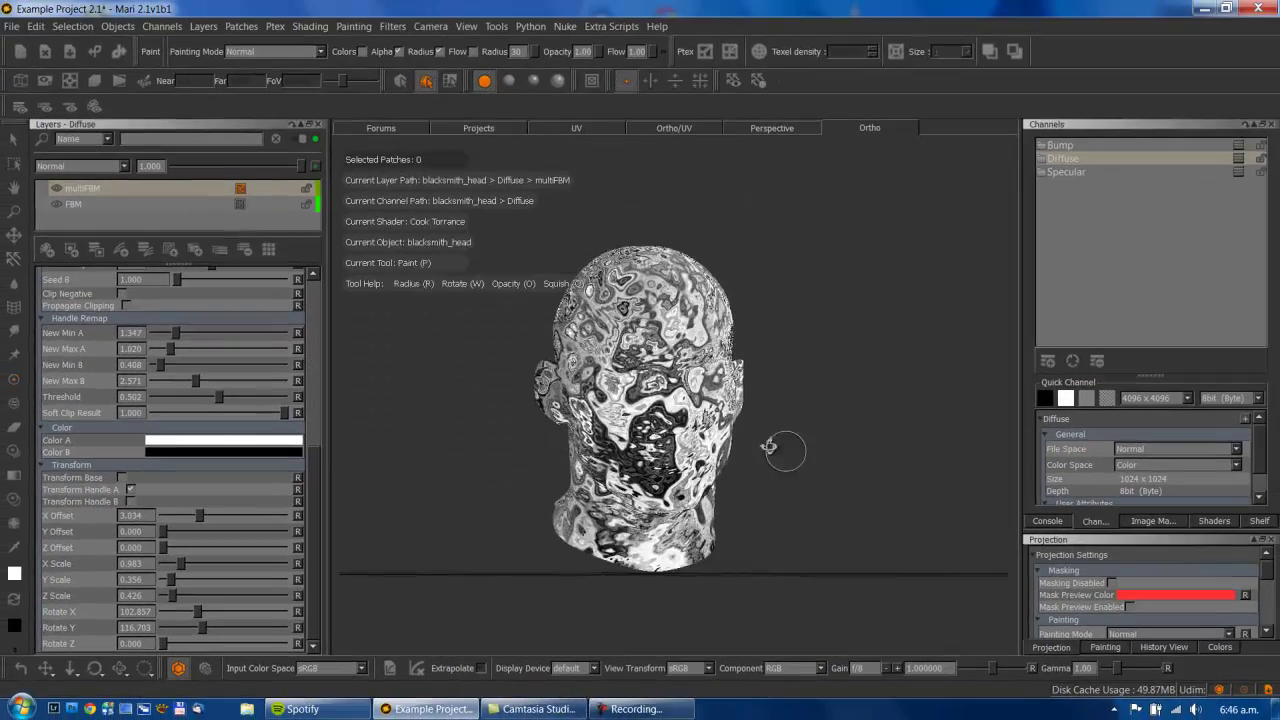
Step: Reset X Offset to 0, X and Z Scale to 1, and Rotate X to 0
{"action": "middle_click_drag", "start_coordinate": [769, 447], "coordinate": [650, 410]}
{"action": "scroll", "coordinate": [650, 410], "scroll_direction": "up", "scroll_amount": 5}
{"action": "scroll", "coordinate": [628, 398], "scroll_direction": "down", "scroll_amount": 4}
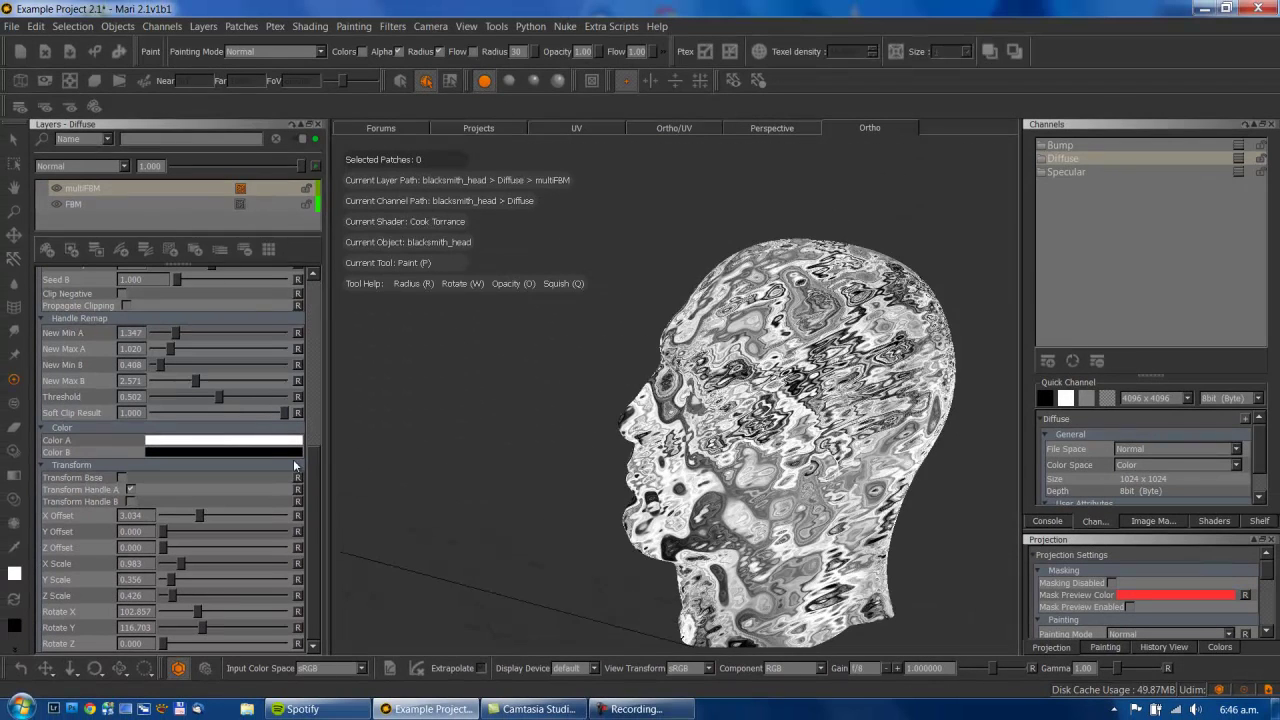
{"action": "left_click", "coordinate": [297, 515]}
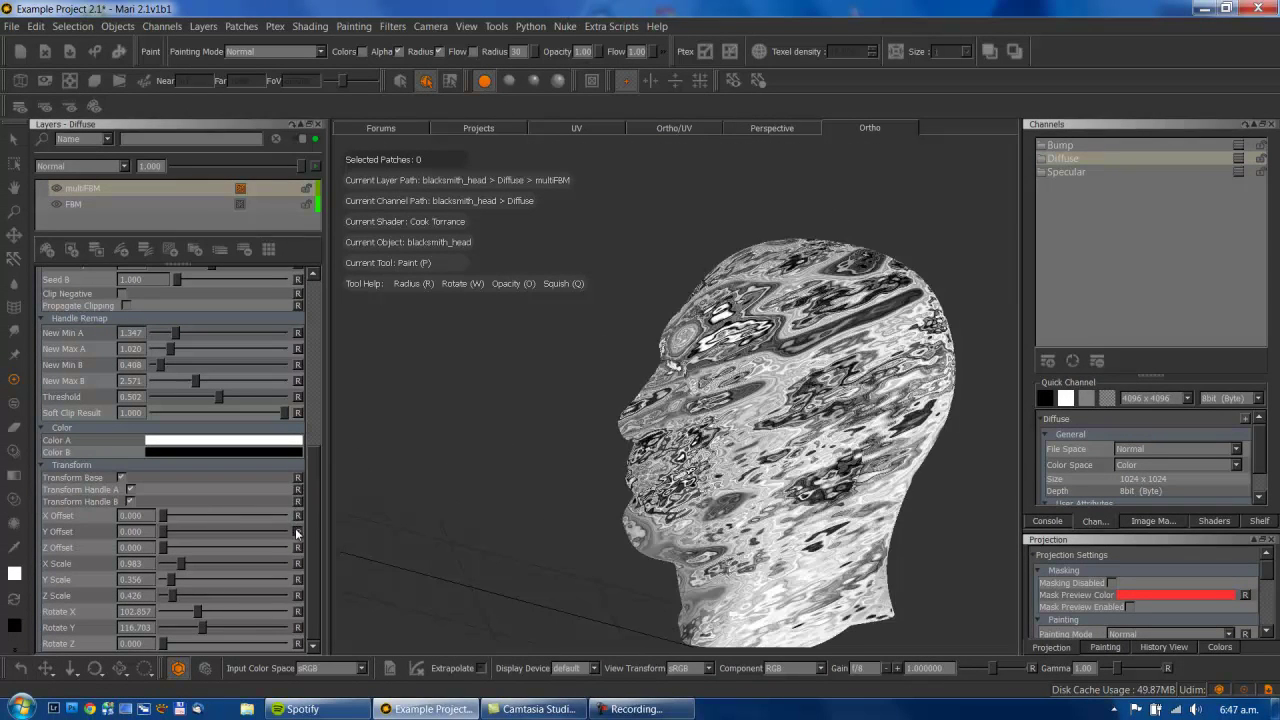
{"action": "left_click", "coordinate": [297, 563]}
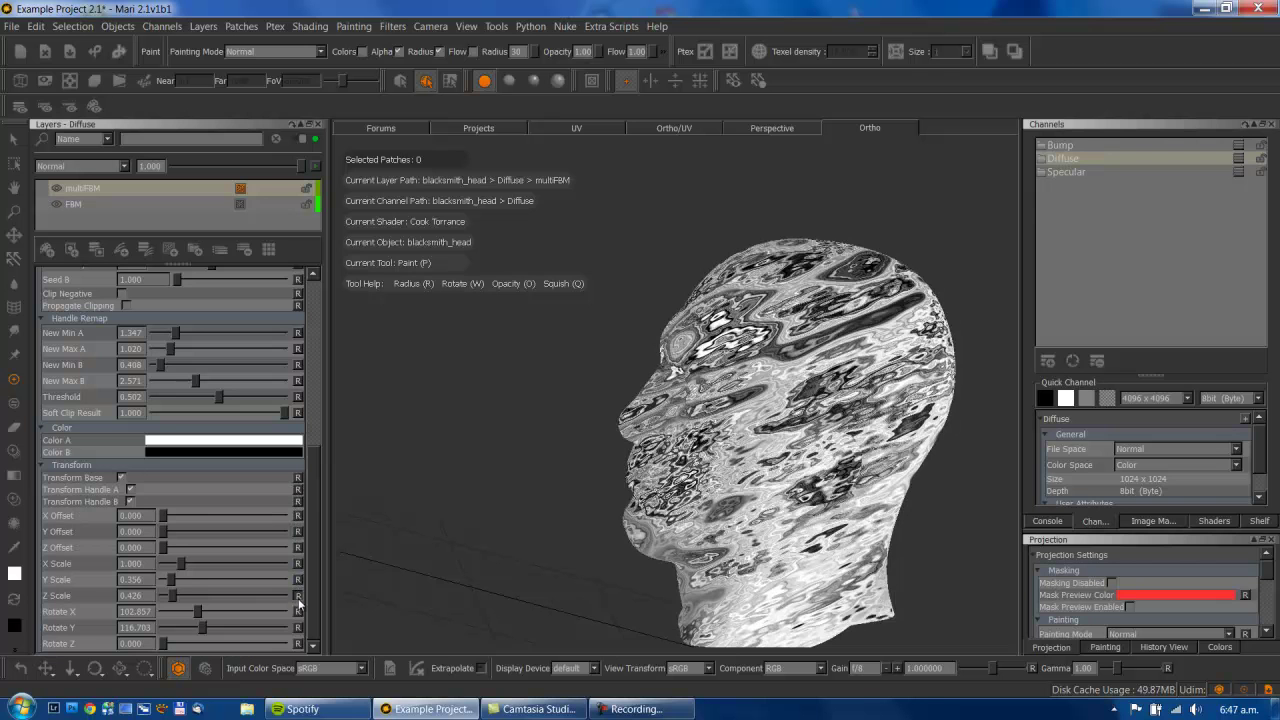
{"action": "left_click", "coordinate": [297, 596]}
{"action": "left_click", "coordinate": [297, 611]}
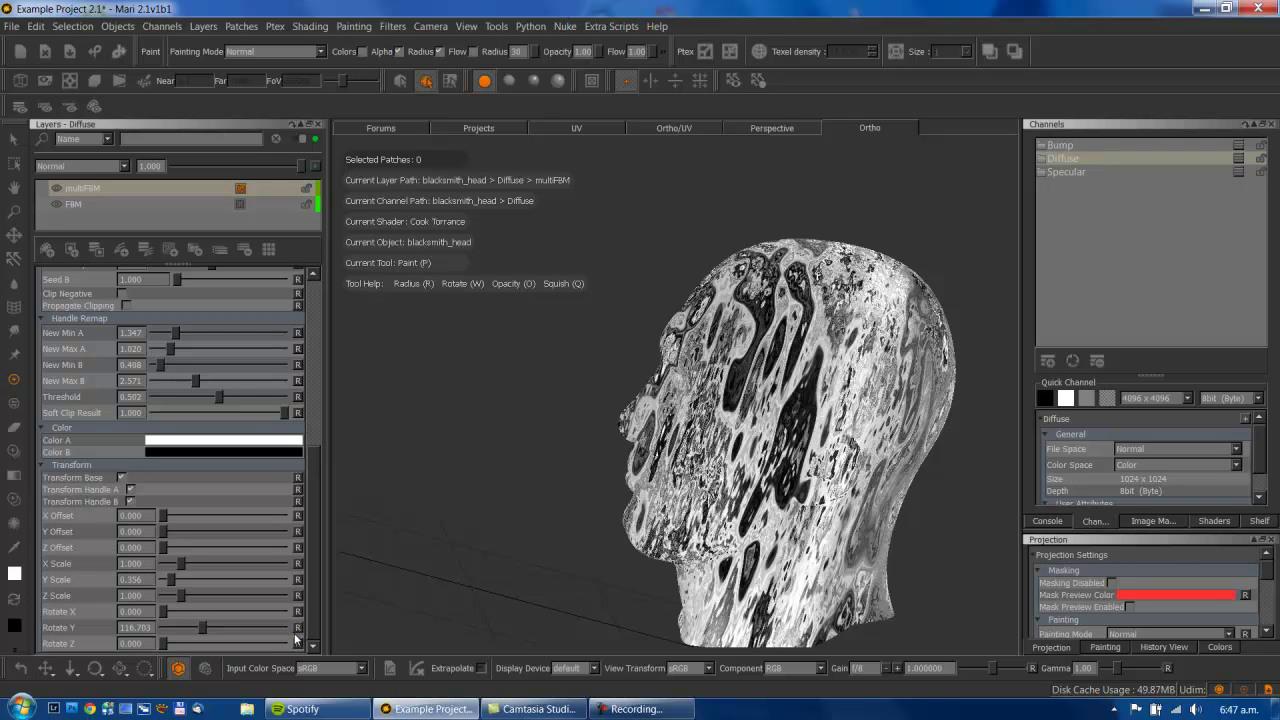
Step: Reset base Size to 0.500 and handle A's size, octaves, gain, lacunarity and seed to defaults
{"action": "left_click_drag", "start_coordinate": [320, 563], "coordinate": [314, 350]}
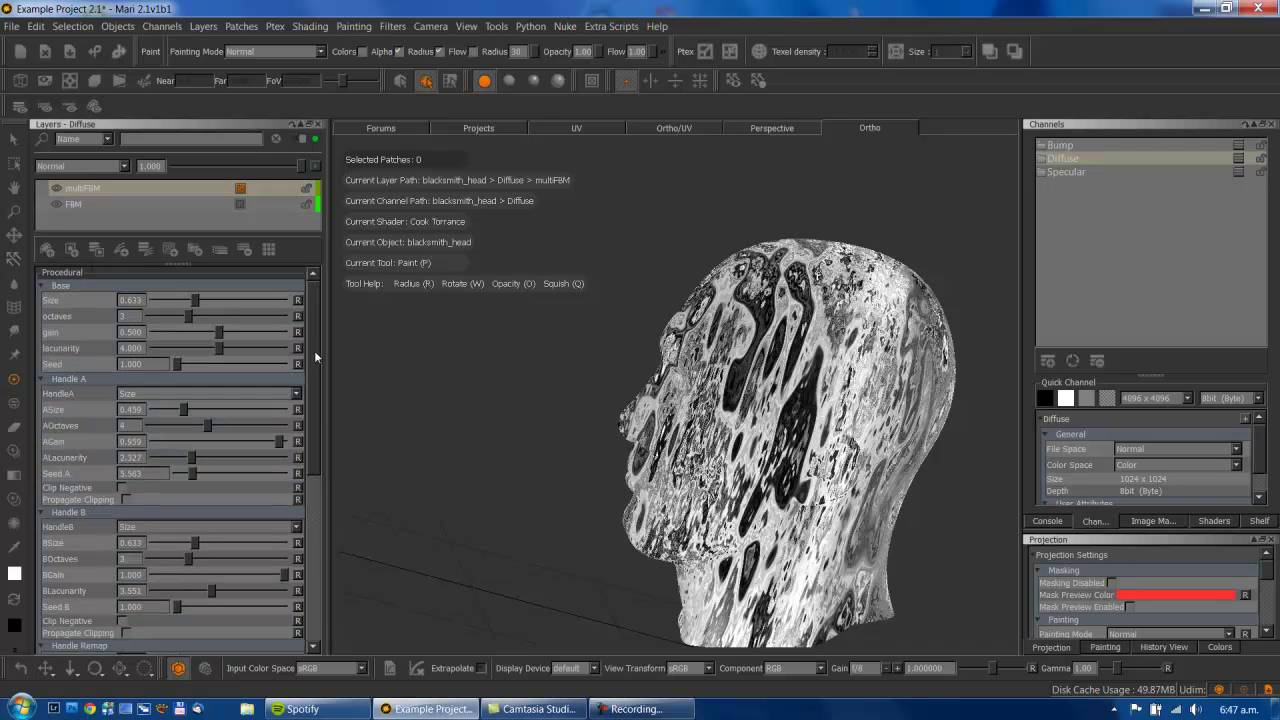
{"action": "left_click", "coordinate": [297, 300]}
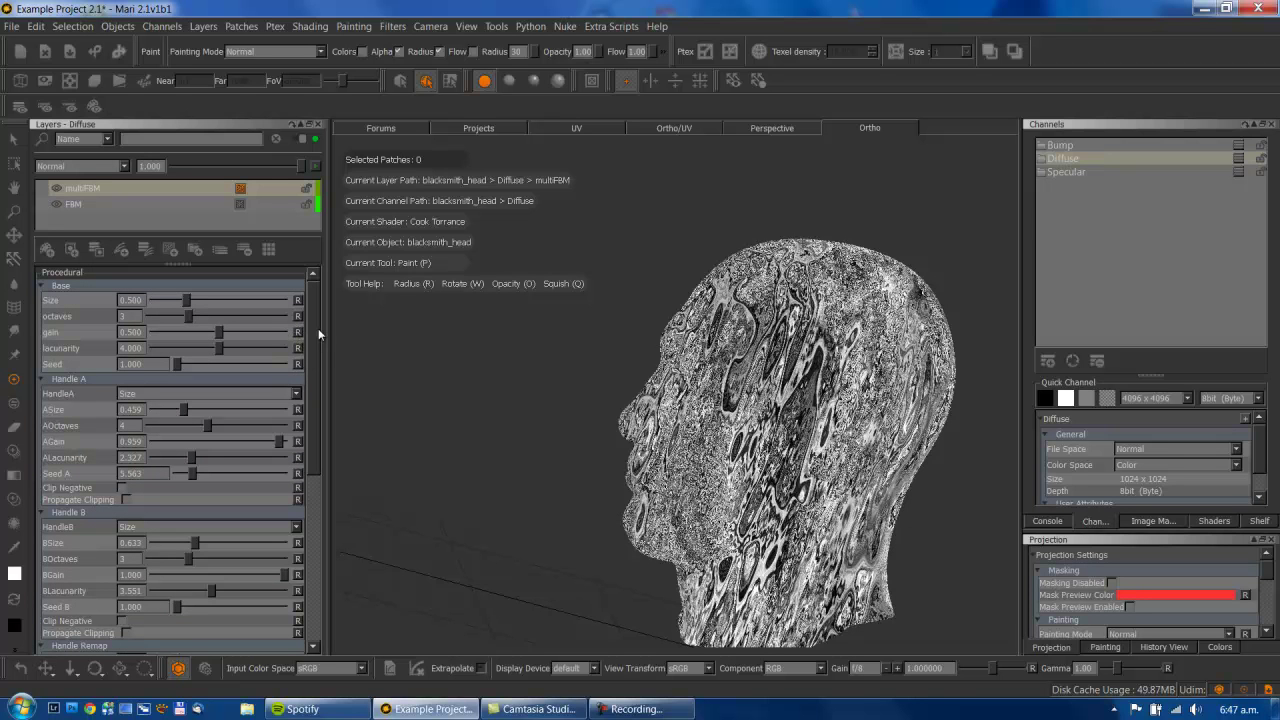
{"action": "left_click", "coordinate": [297, 409]}
{"action": "left_click", "coordinate": [297, 425]}
{"action": "left_click", "coordinate": [297, 441]}
{"action": "left_click", "coordinate": [297, 457]}
{"action": "left_click", "coordinate": [297, 473]}
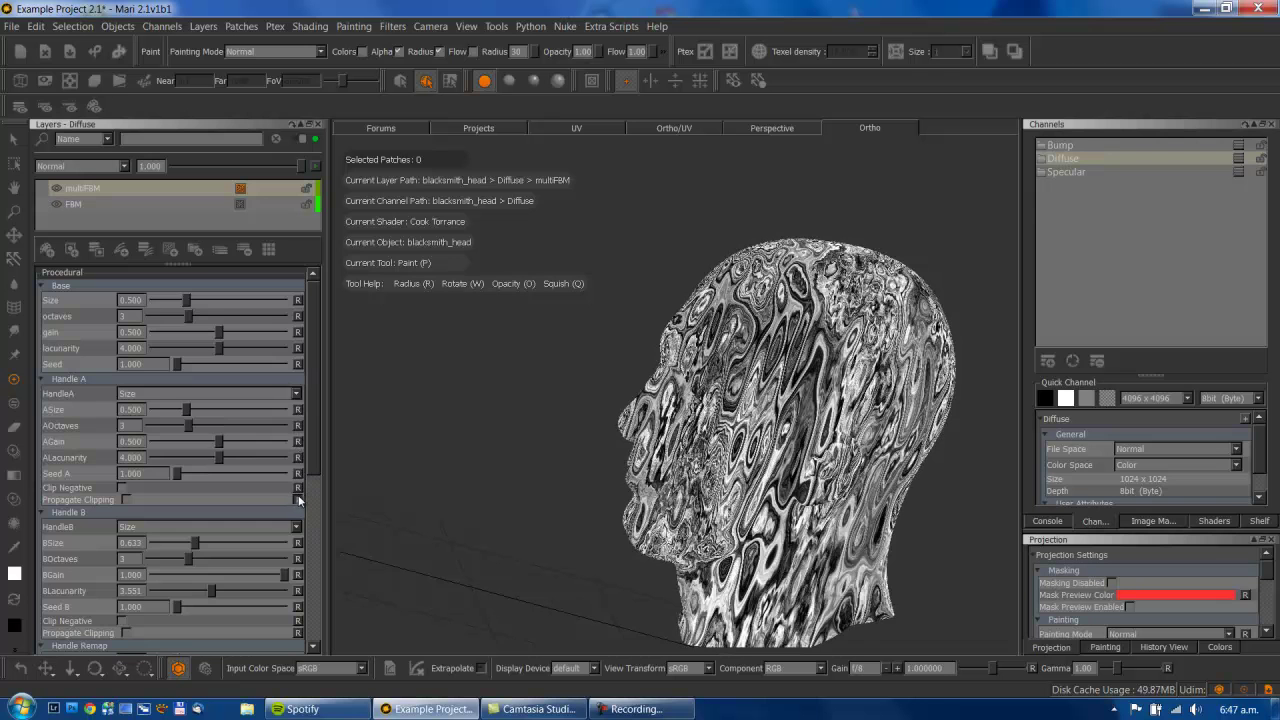
Step: Reset handle B's size, gain and lacunarity, and New Min A to 0.000
{"action": "scroll", "coordinate": [318, 441], "scroll_direction": "down", "scroll_amount": 3}
{"action": "left_click", "coordinate": [297, 453]}
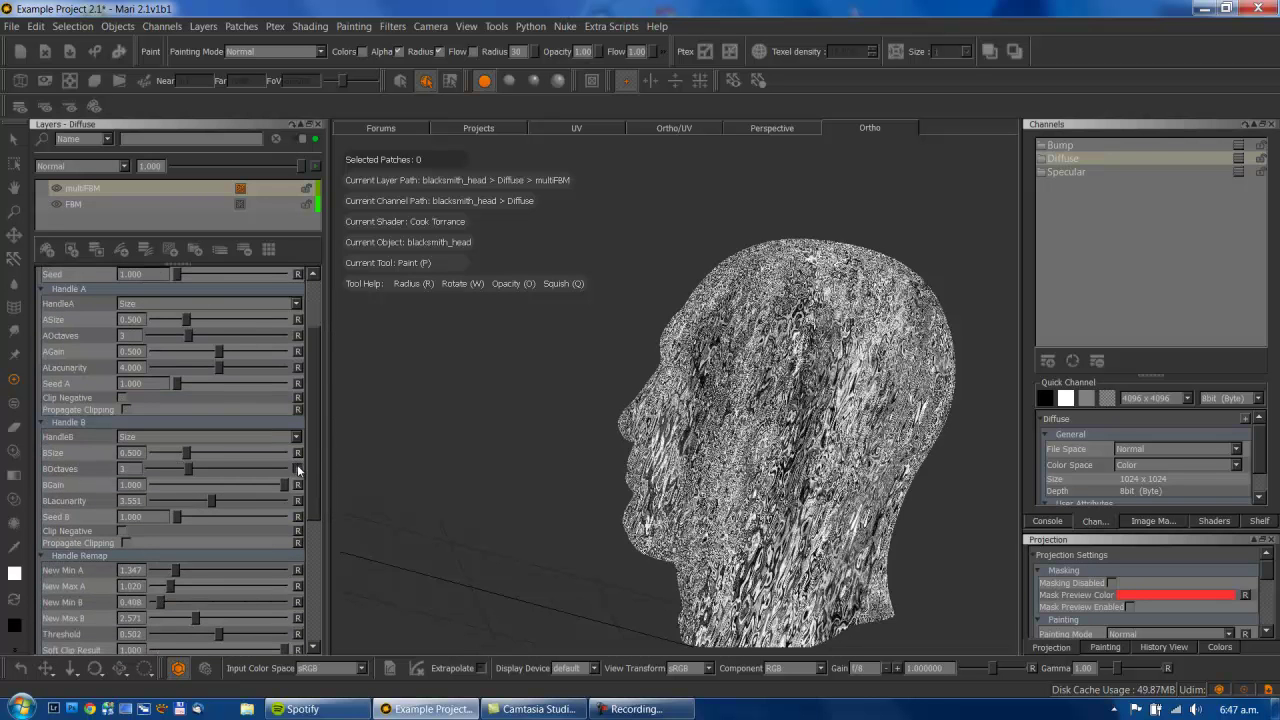
{"action": "left_click", "coordinate": [297, 485]}
{"action": "left_click", "coordinate": [297, 500]}
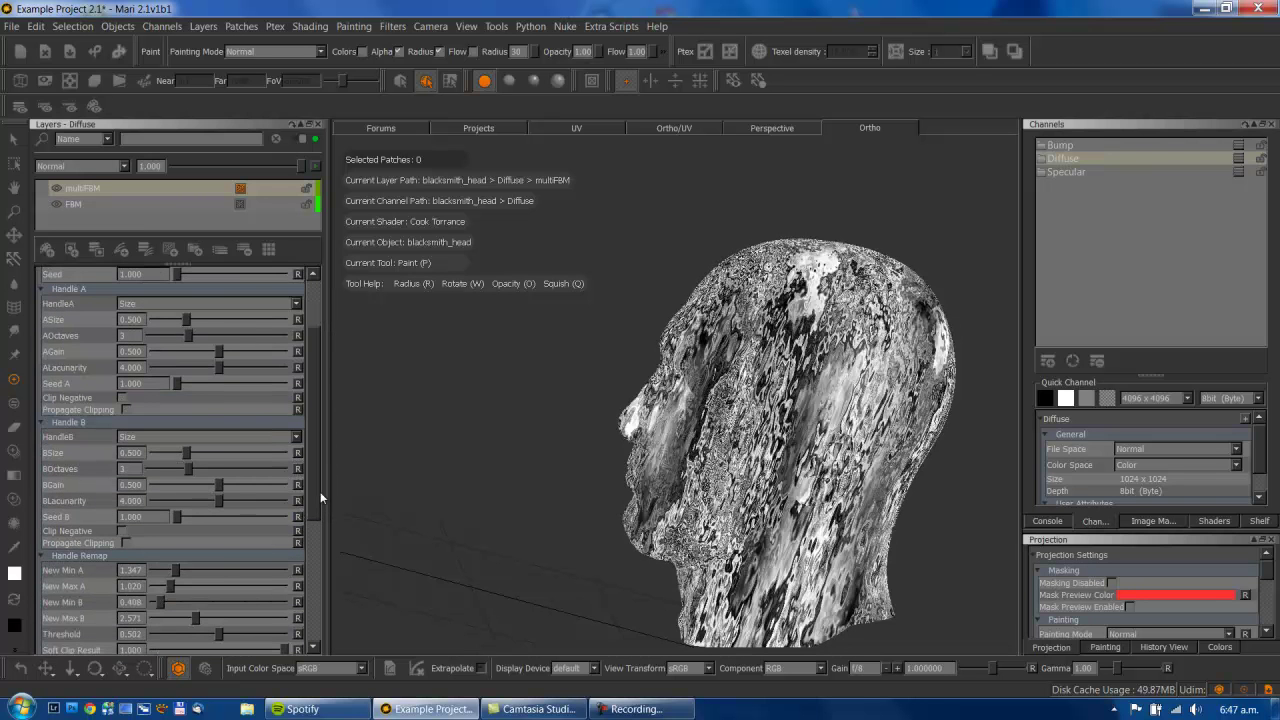
{"action": "scroll", "coordinate": [317, 510], "scroll_direction": "down", "scroll_amount": 3}
{"action": "left_click", "coordinate": [296, 484]}
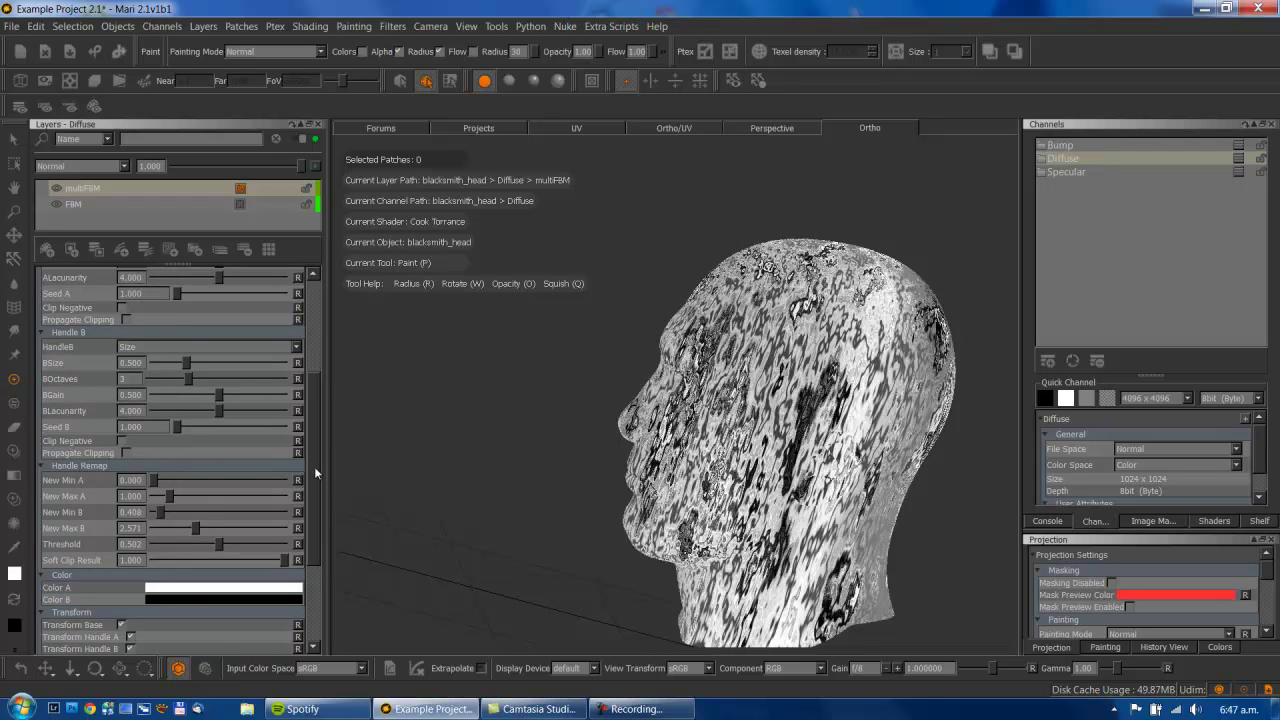
{"action": "scroll", "coordinate": [298, 492], "scroll_direction": "up", "scroll_amount": 6}
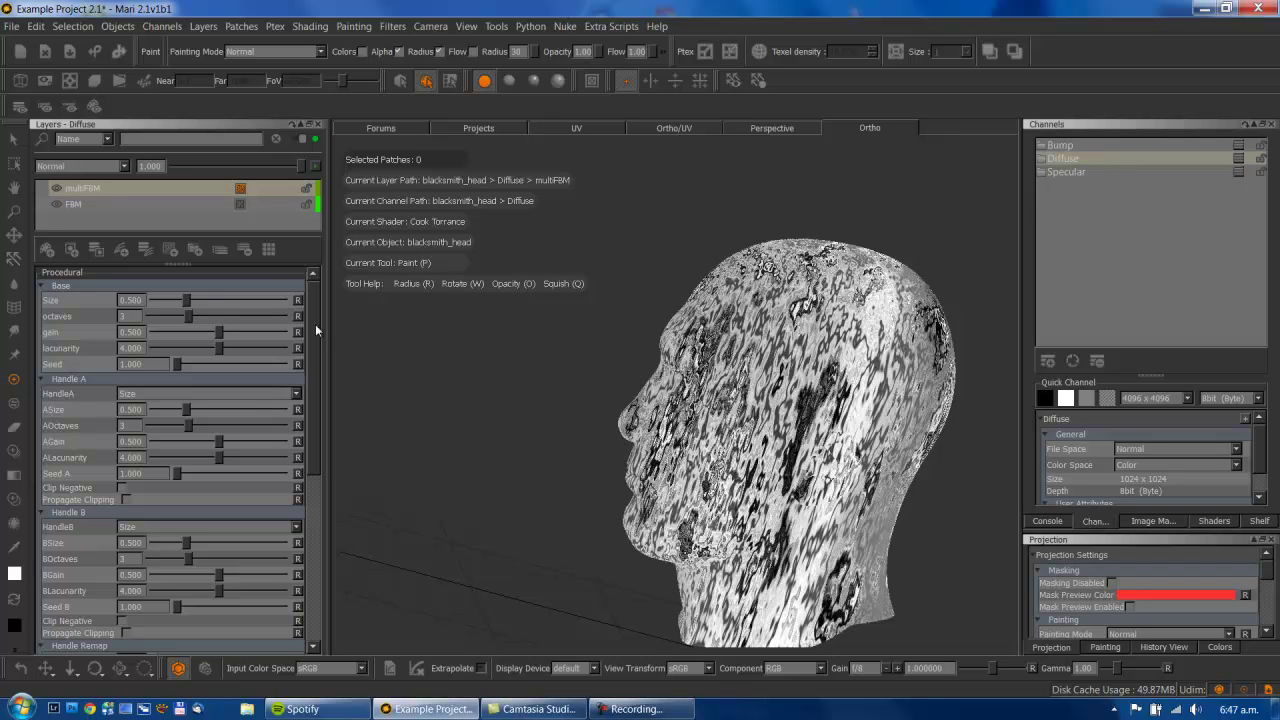
Step: Scroll through the layer properties to review the remaining multiFBM parameters
{"action": "scroll", "coordinate": [317, 316], "scroll_direction": "down", "scroll_amount": 1}
{"action": "scroll", "coordinate": [316, 310], "scroll_direction": "up", "scroll_amount": 1}
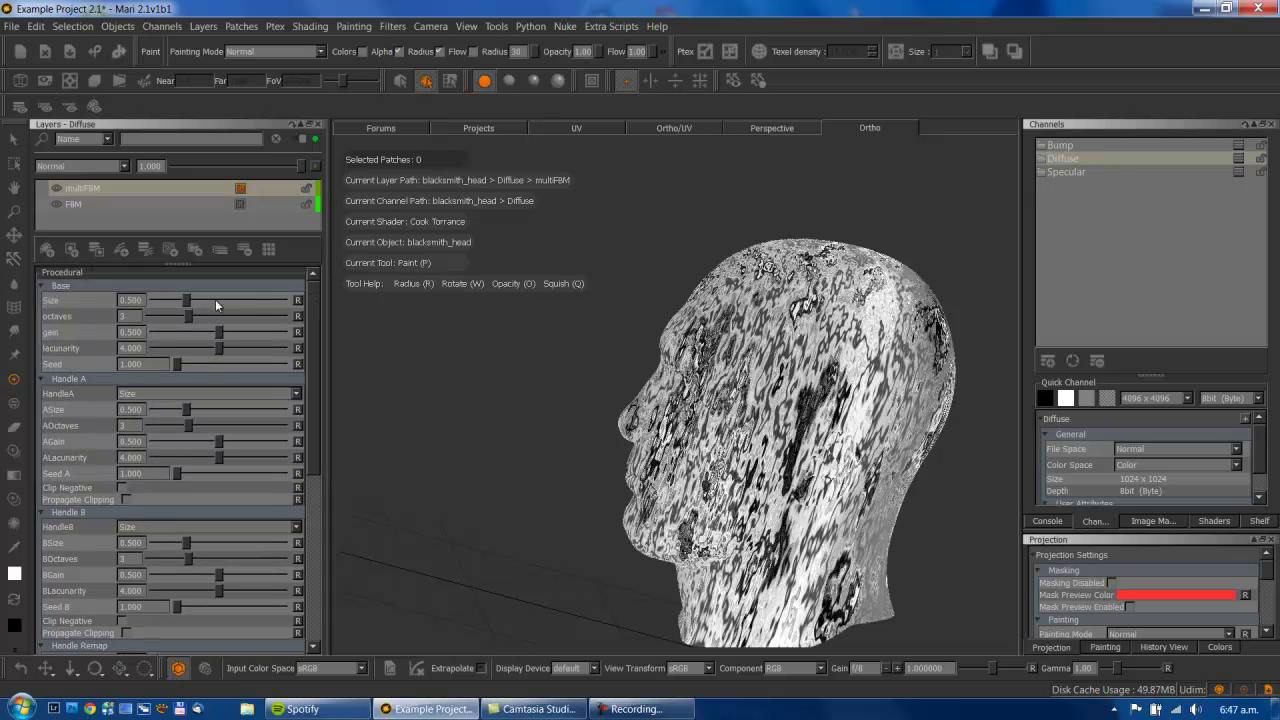